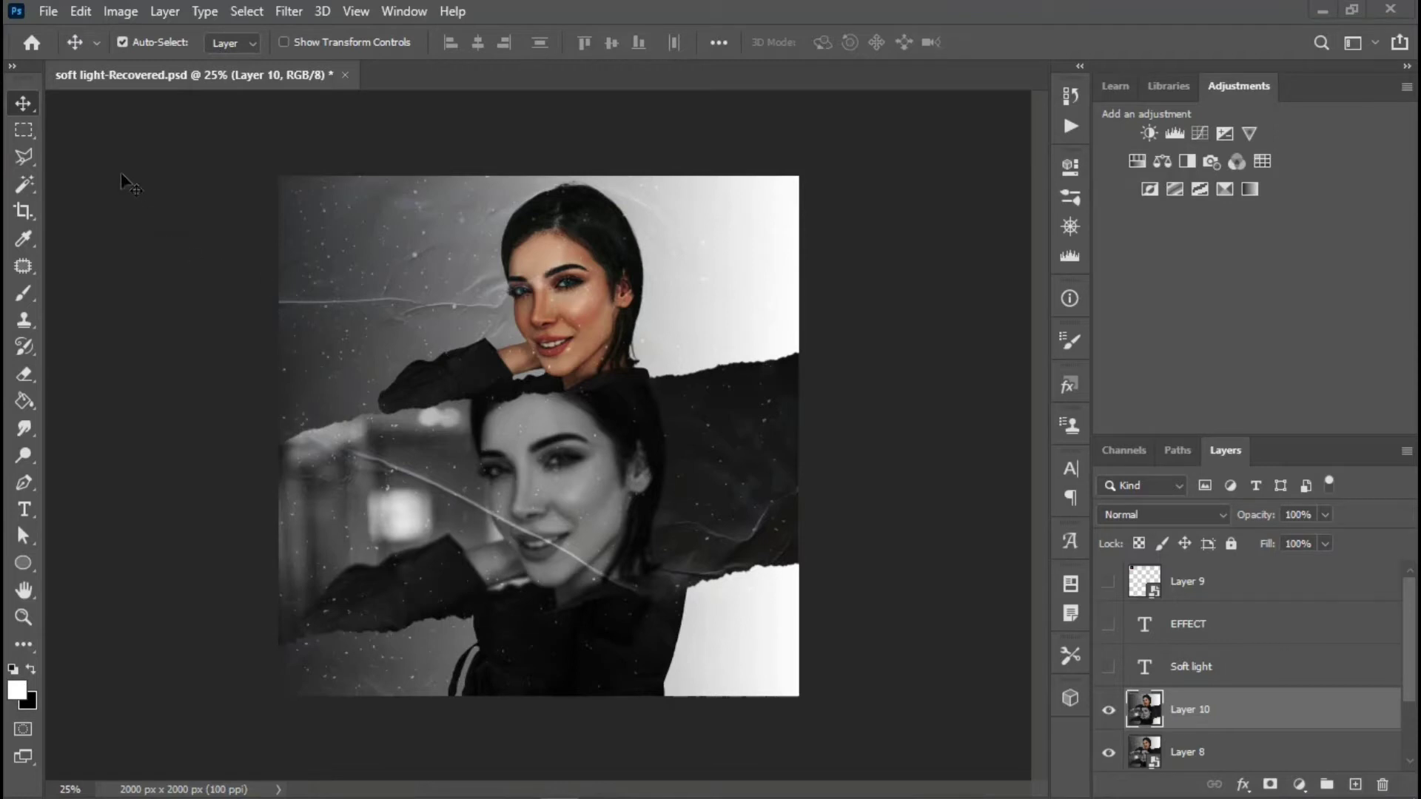
Step: Create a new 2000 x 2000 px document at 100 pixels/inch in RGB Color with a transparent background
{"action": "left_click", "coordinate": [46, 10]}
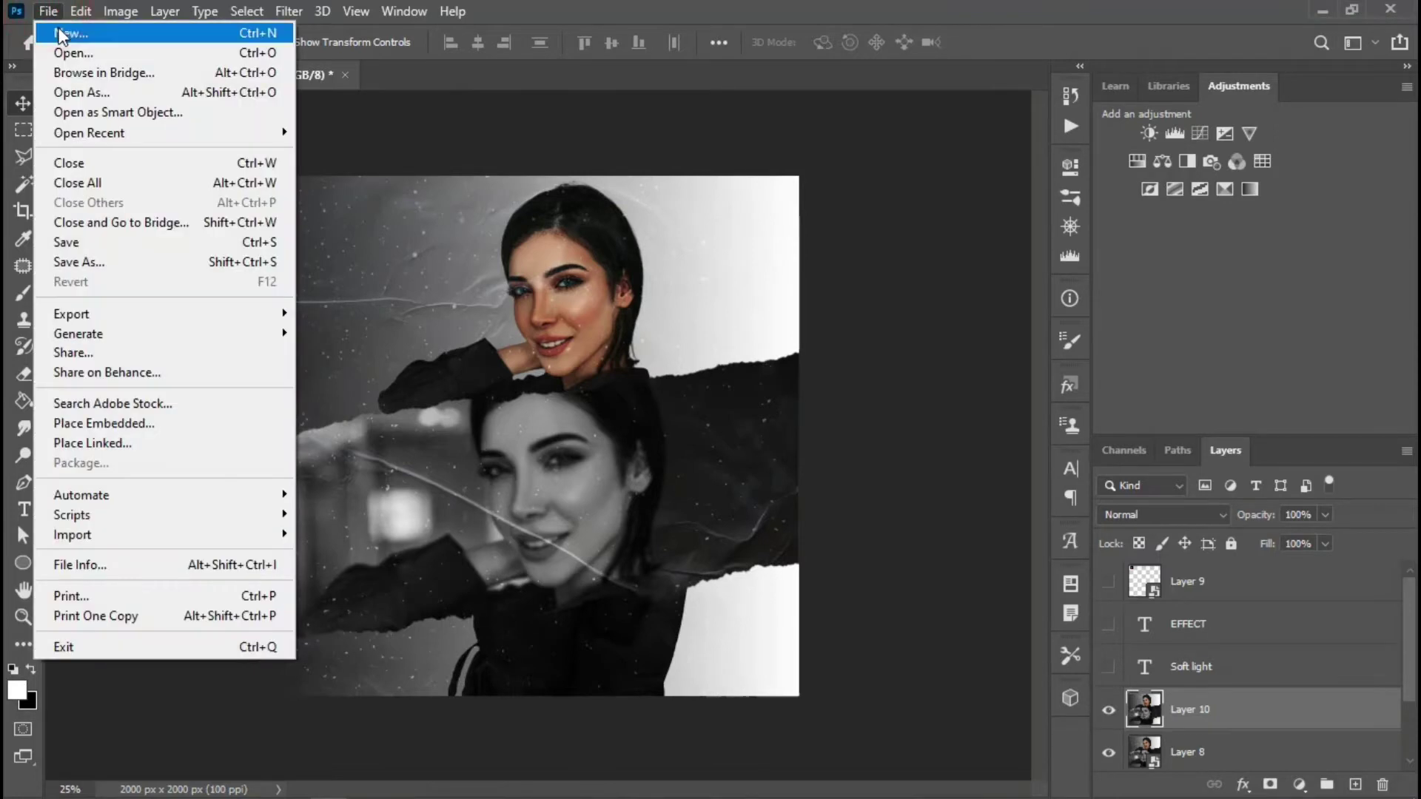
{"action": "left_click", "coordinate": [59, 23]}
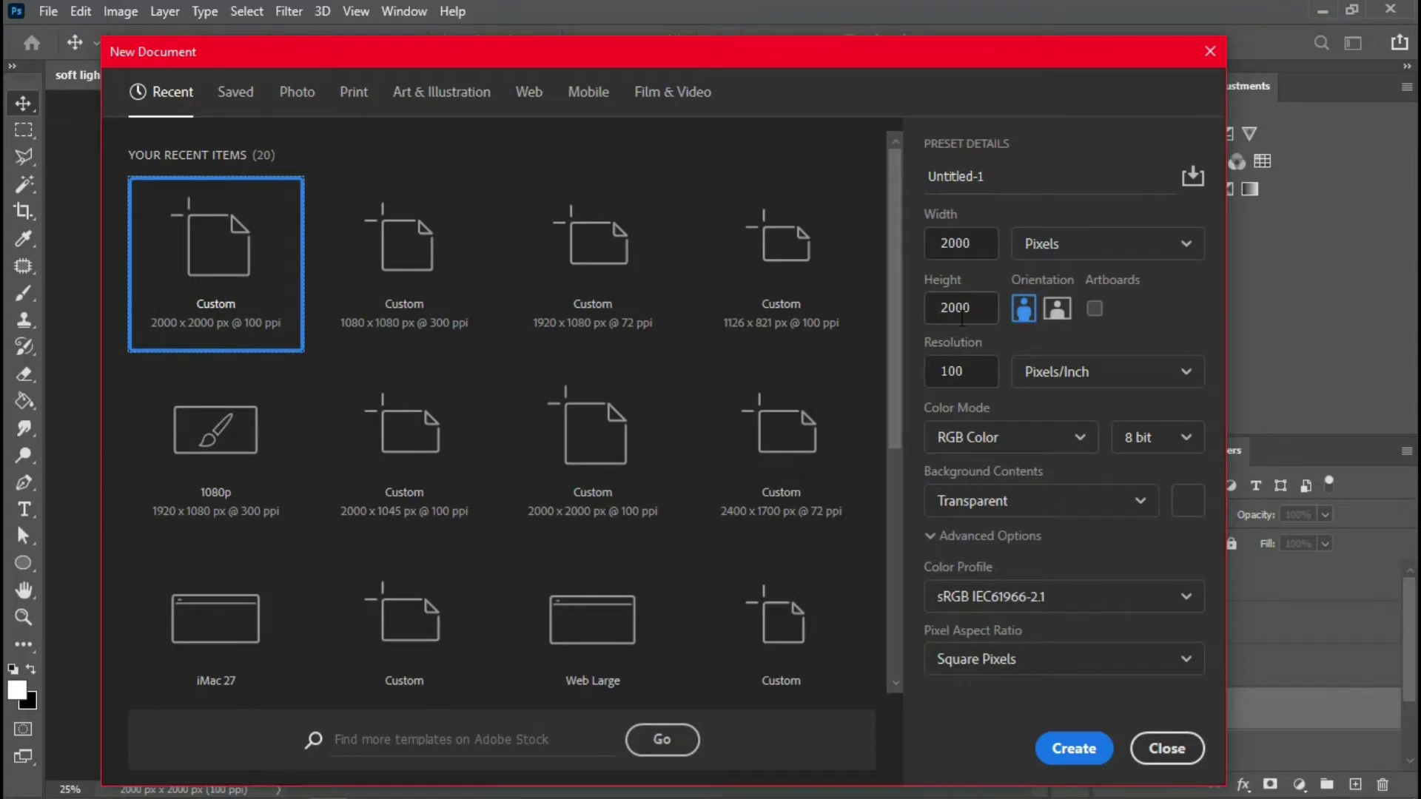
{"action": "left_click", "coordinate": [1075, 762]}
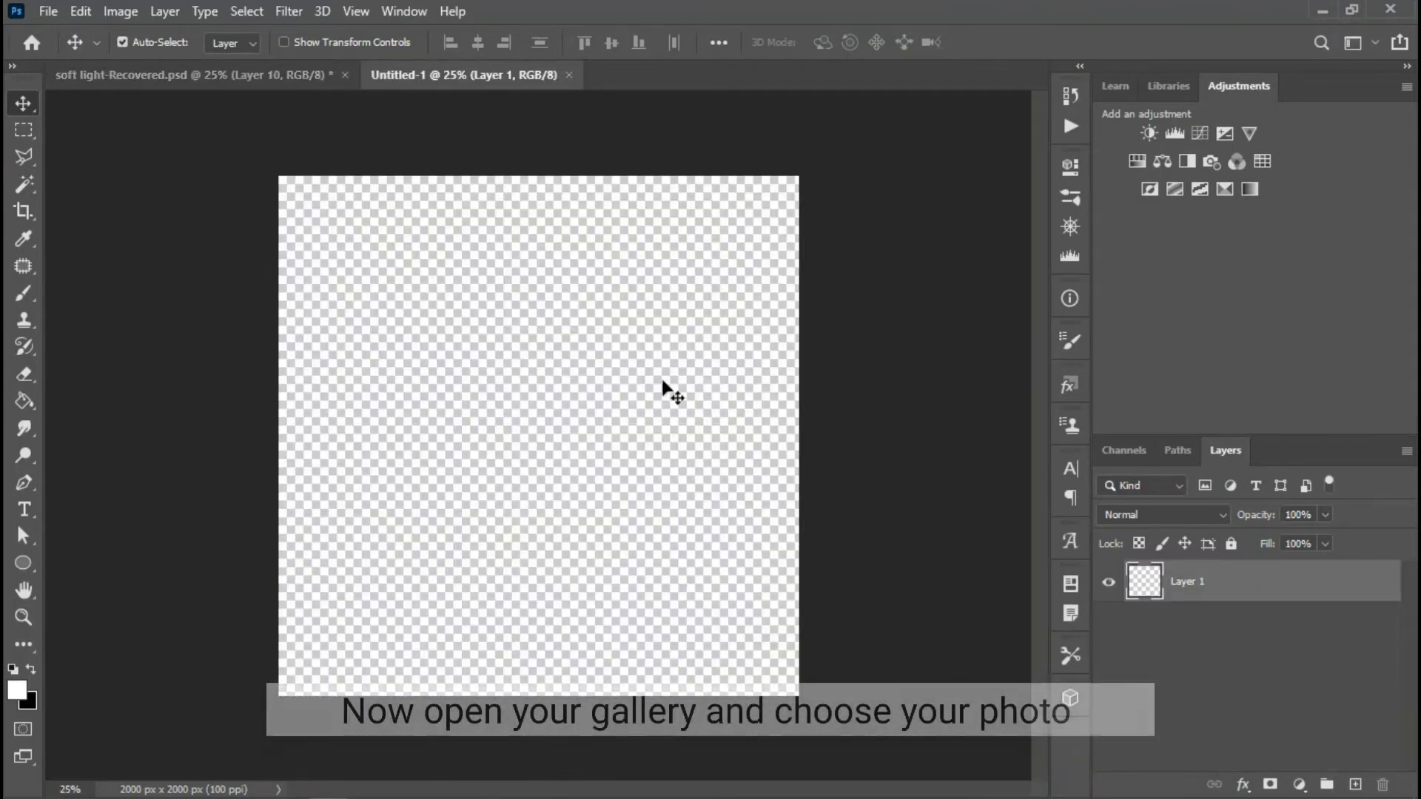
Step: Open the portrait photo of the woman in the brown shirt from the Downloads folder
{"action": "left_click", "coordinate": [48, 11]}
{"action": "left_click", "coordinate": [69, 56]}
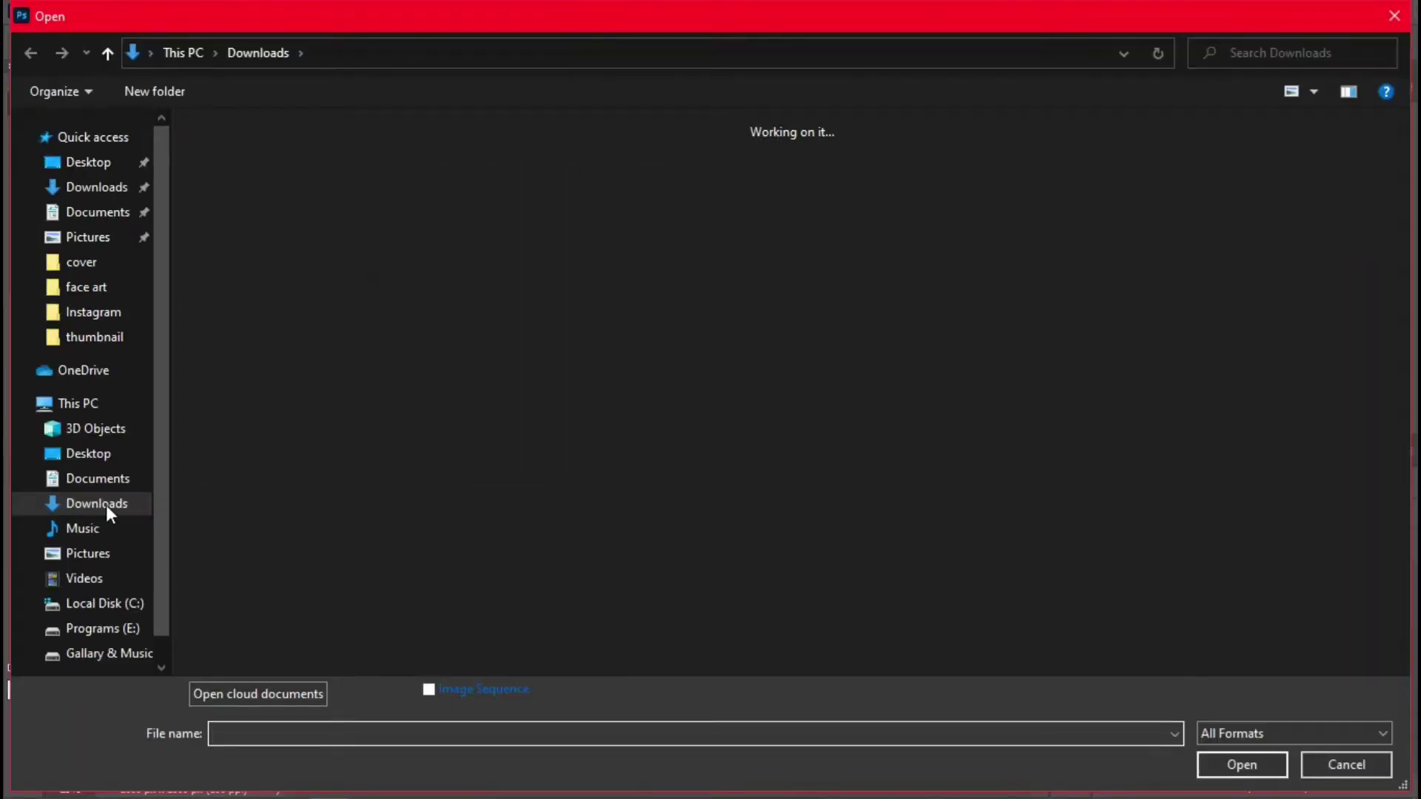
{"action": "scroll", "coordinate": [1321, 133], "scroll_direction": "down", "scroll_amount": 15}
{"action": "left_click", "coordinate": [1225, 596]}
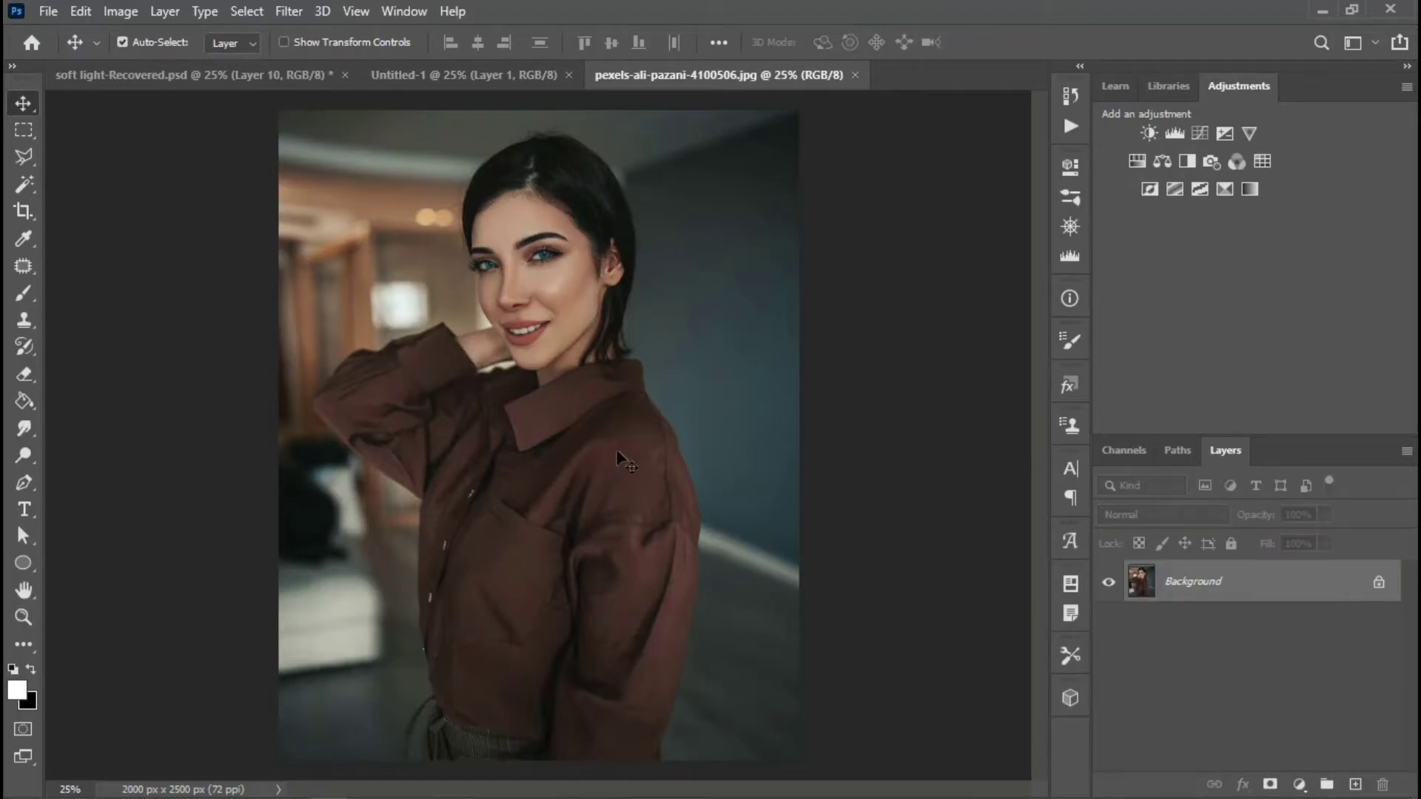
Step: Select the woman automatically with the Magic Wand tool's Select Subject option
{"action": "left_click", "coordinate": [24, 185]}
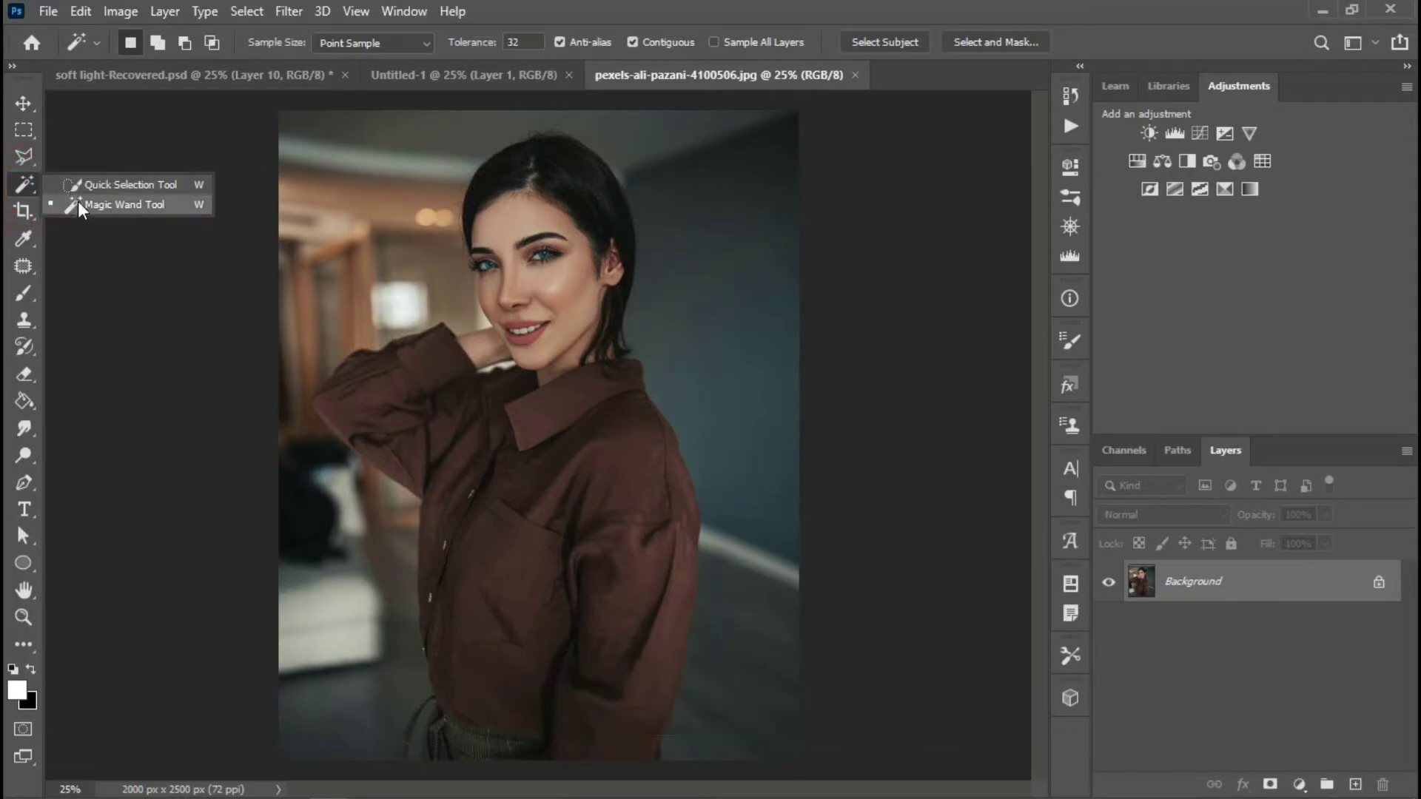
{"action": "left_click", "coordinate": [158, 210]}
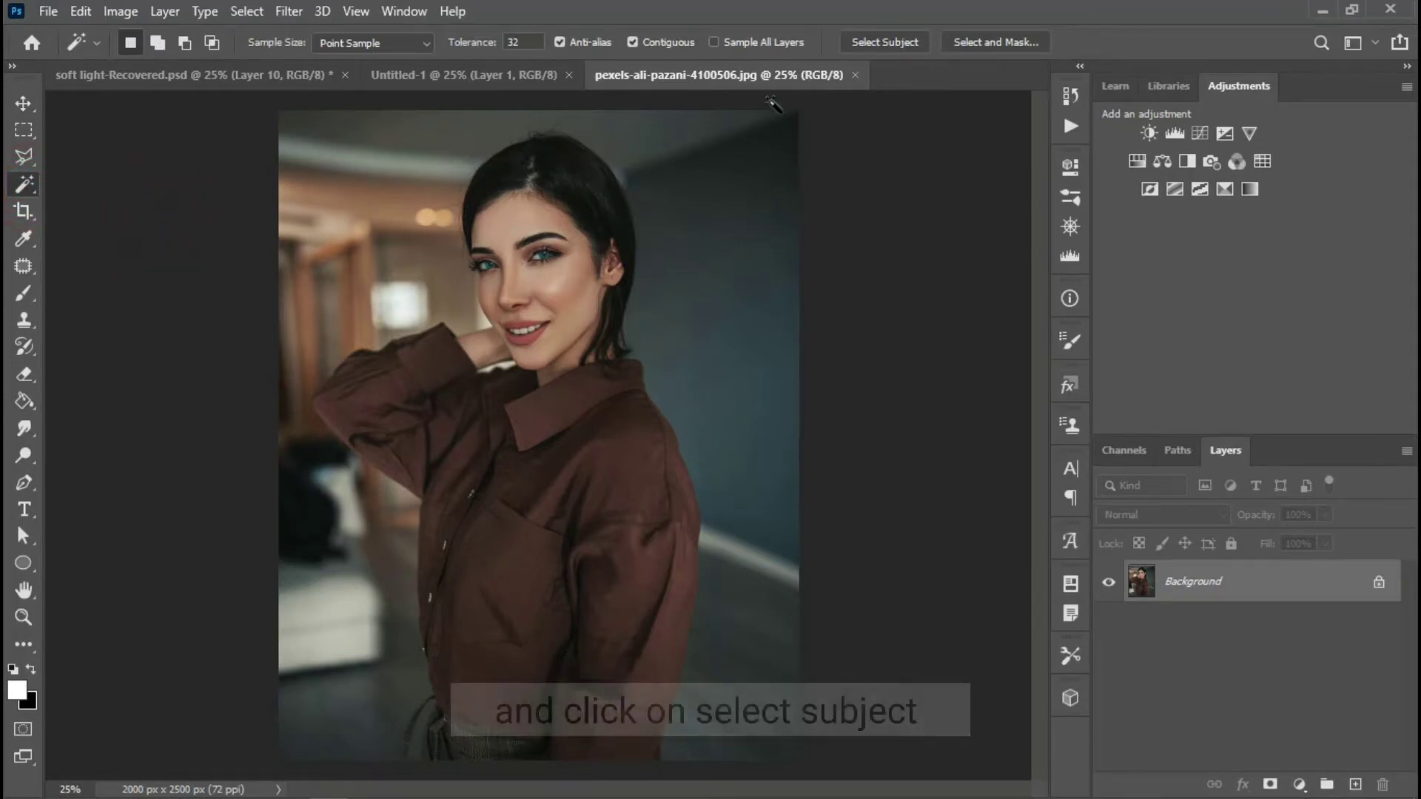
{"action": "left_click", "coordinate": [888, 43]}
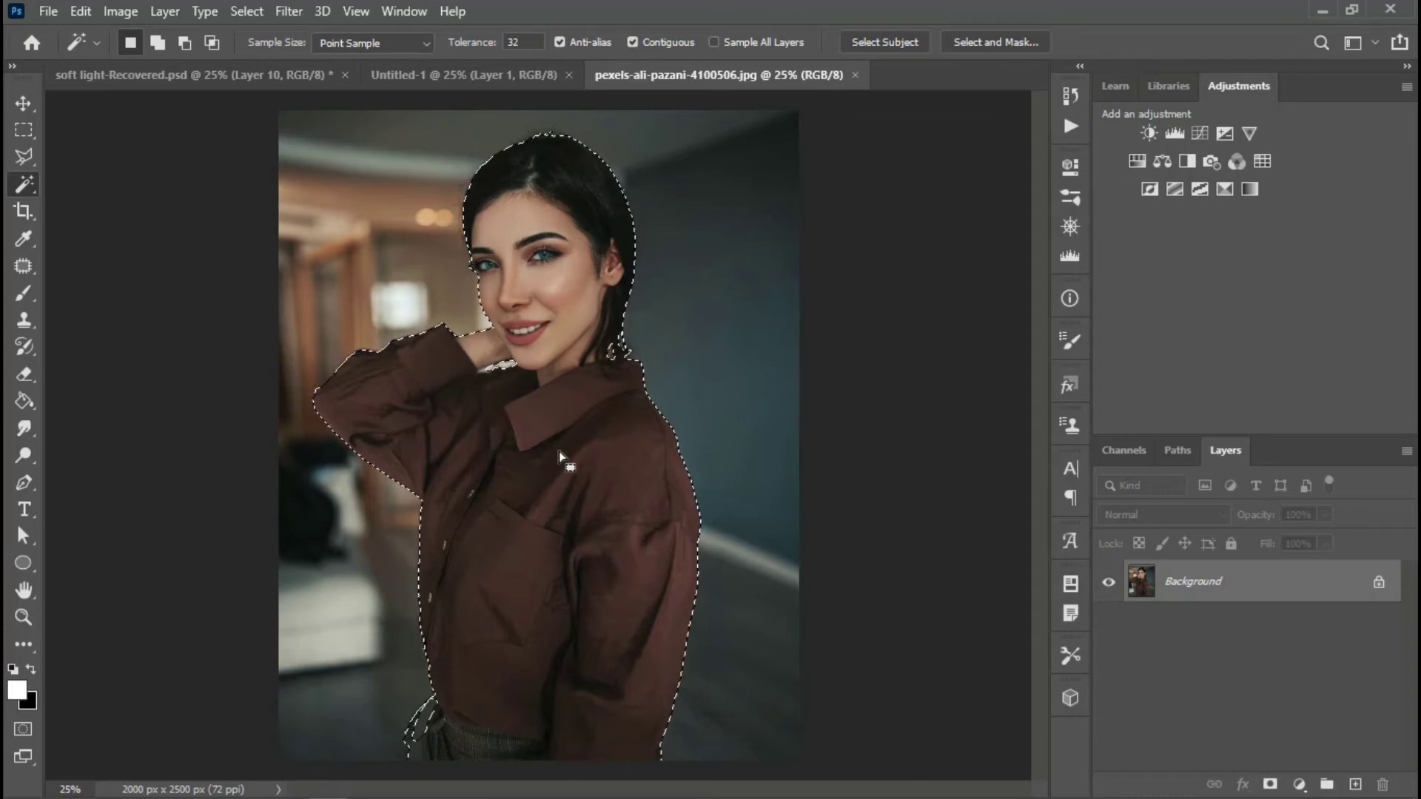
Step: Add the area around the trouser drawstring at the waist to the selection with the Quick Selection tool
{"action": "key", "text": "ctrl+plus"}
{"action": "key", "text": "ctrl+plus"}
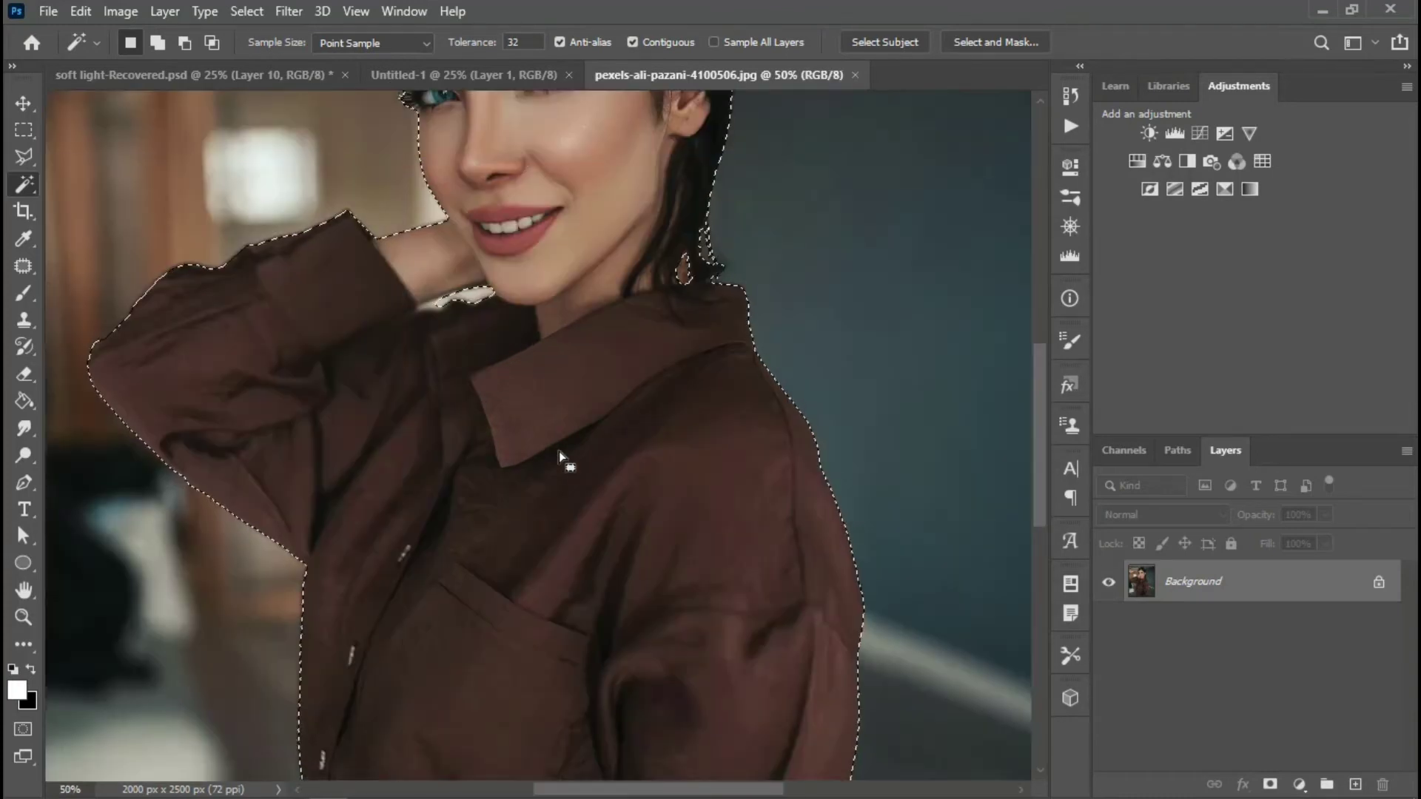
{"action": "left_click_drag", "start_coordinate": [442, 578], "coordinate": [543, 214]}
{"action": "scroll", "coordinate": [548, 200], "scroll_direction": "down", "scroll_amount": 5}
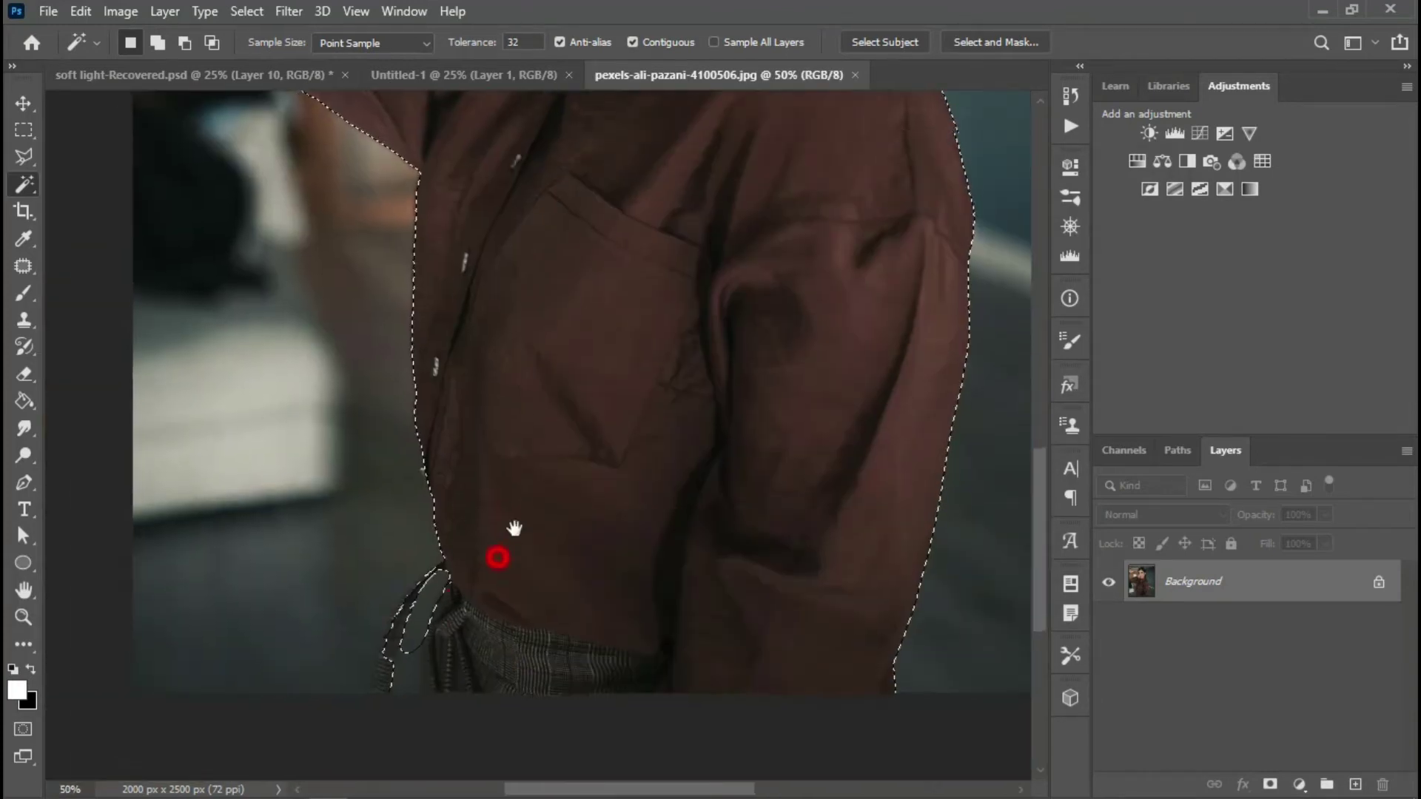
{"action": "left_click_drag", "start_coordinate": [503, 548], "coordinate": [544, 492]}
{"action": "right_click", "coordinate": [32, 185]}
{"action": "left_click", "coordinate": [89, 183]}
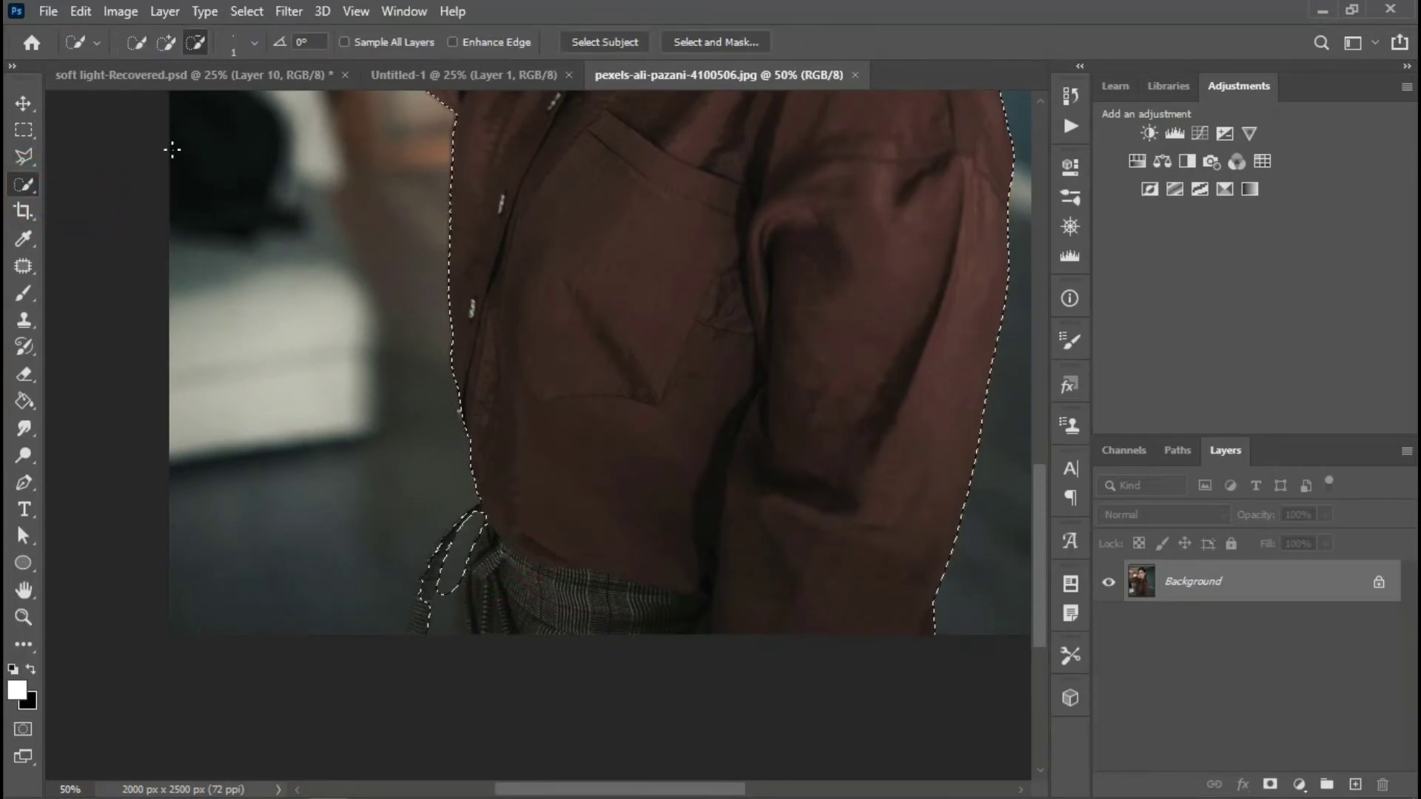
{"action": "left_click", "coordinate": [166, 42]}
{"action": "left_click", "coordinate": [453, 591]}
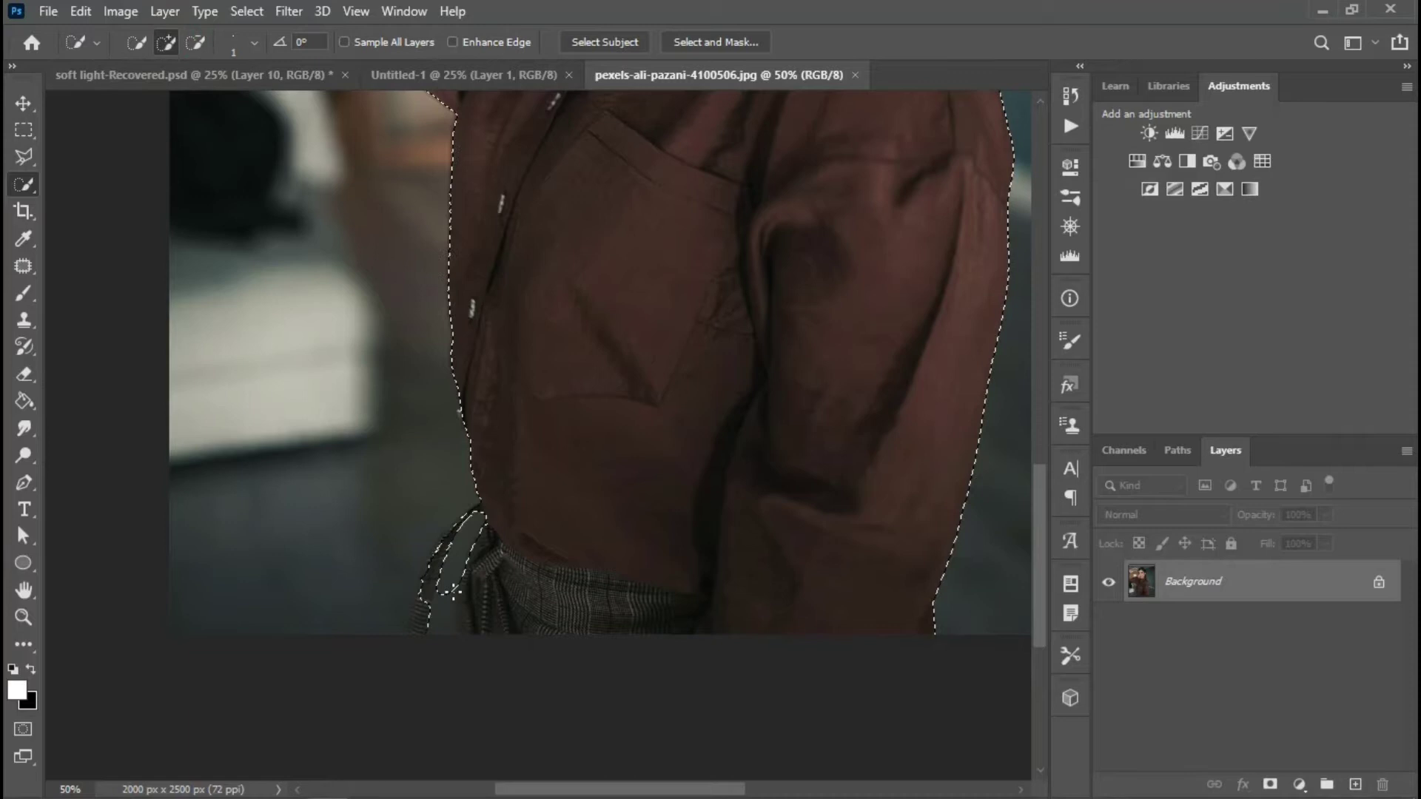
Step: Subtract the background inside the drawstring loop from the selection and add the drawstring's strand back
{"action": "left_click", "coordinate": [196, 42]}
{"action": "left_click", "coordinate": [446, 593]}
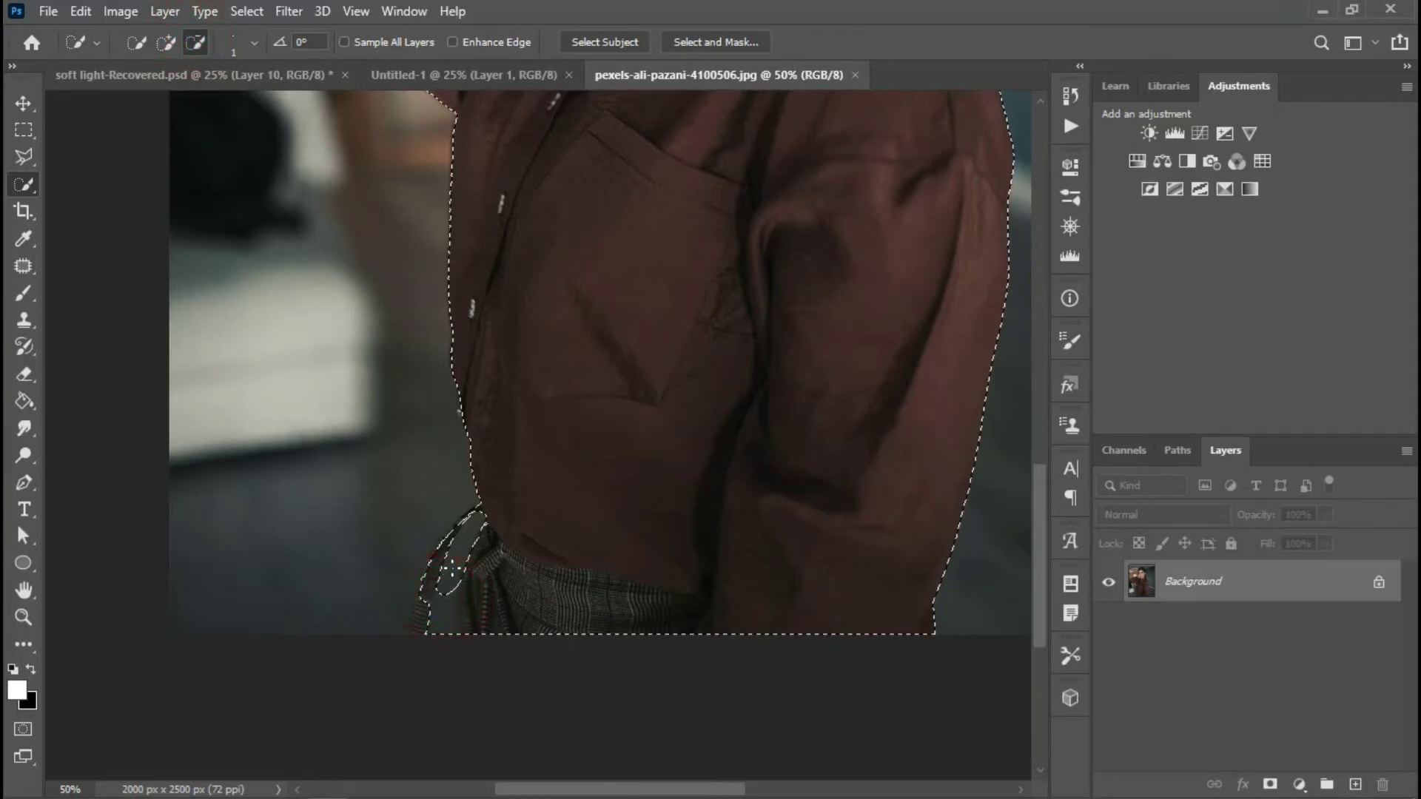
{"action": "left_click", "coordinate": [476, 517]}
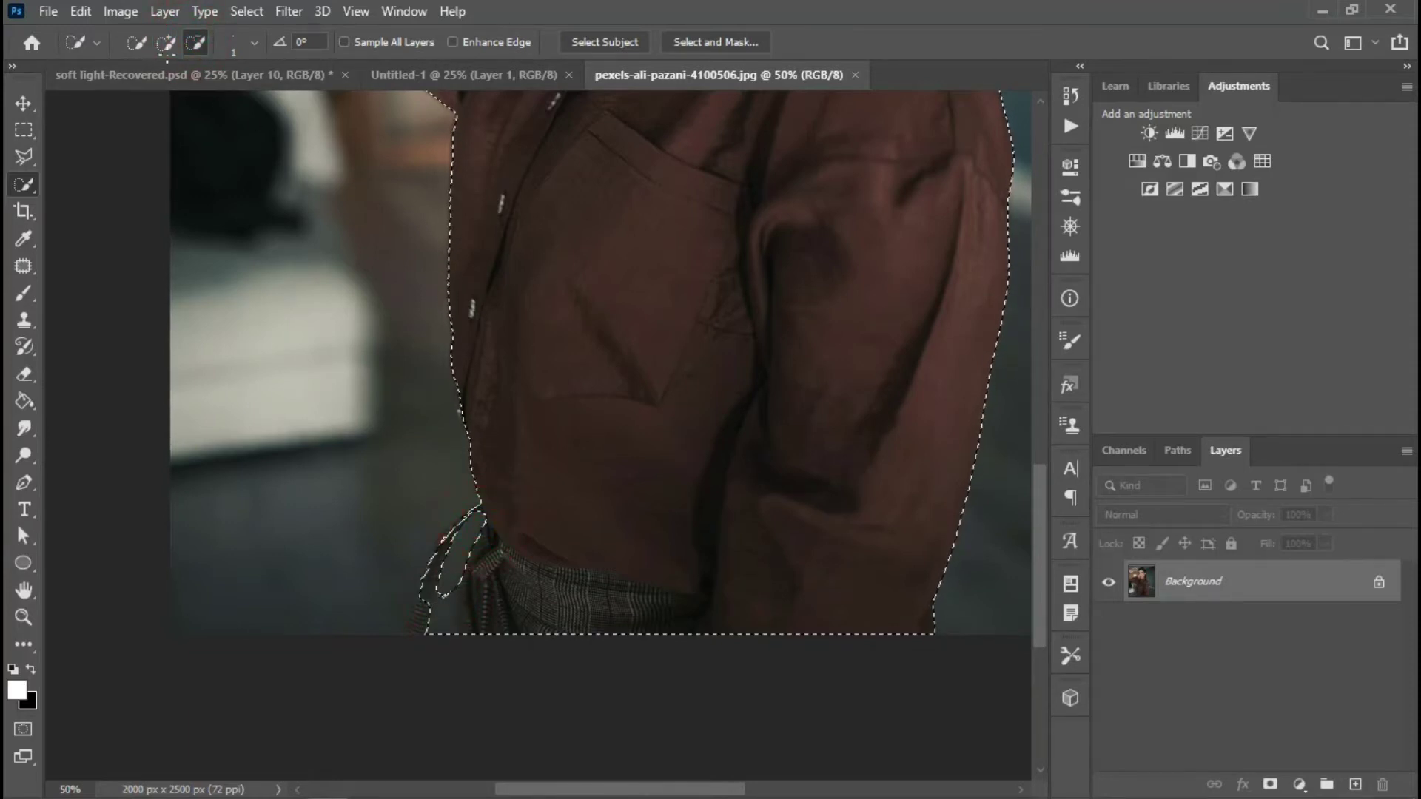
{"action": "left_click", "coordinate": [167, 42]}
{"action": "left_click", "coordinate": [471, 531]}
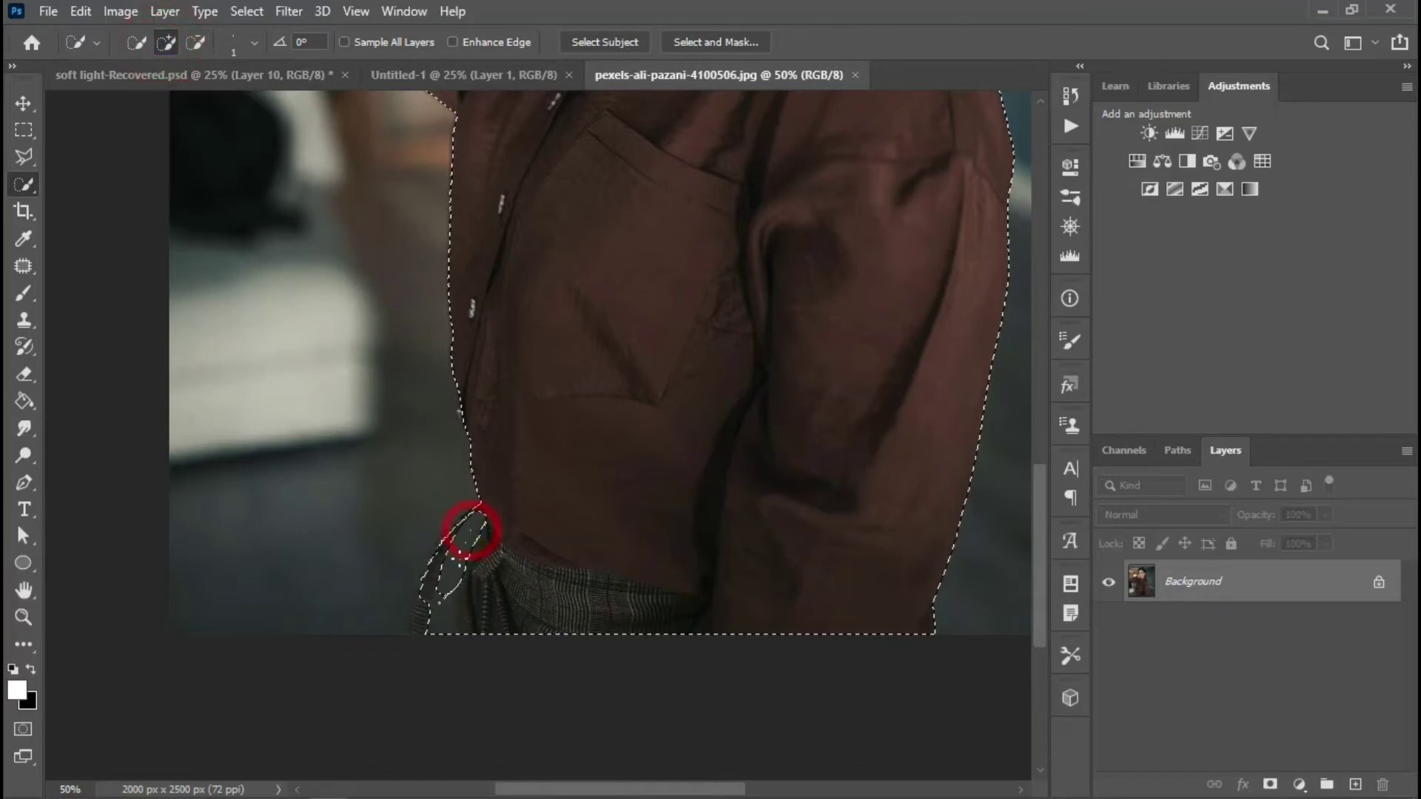
{"action": "left_click", "coordinate": [422, 605]}
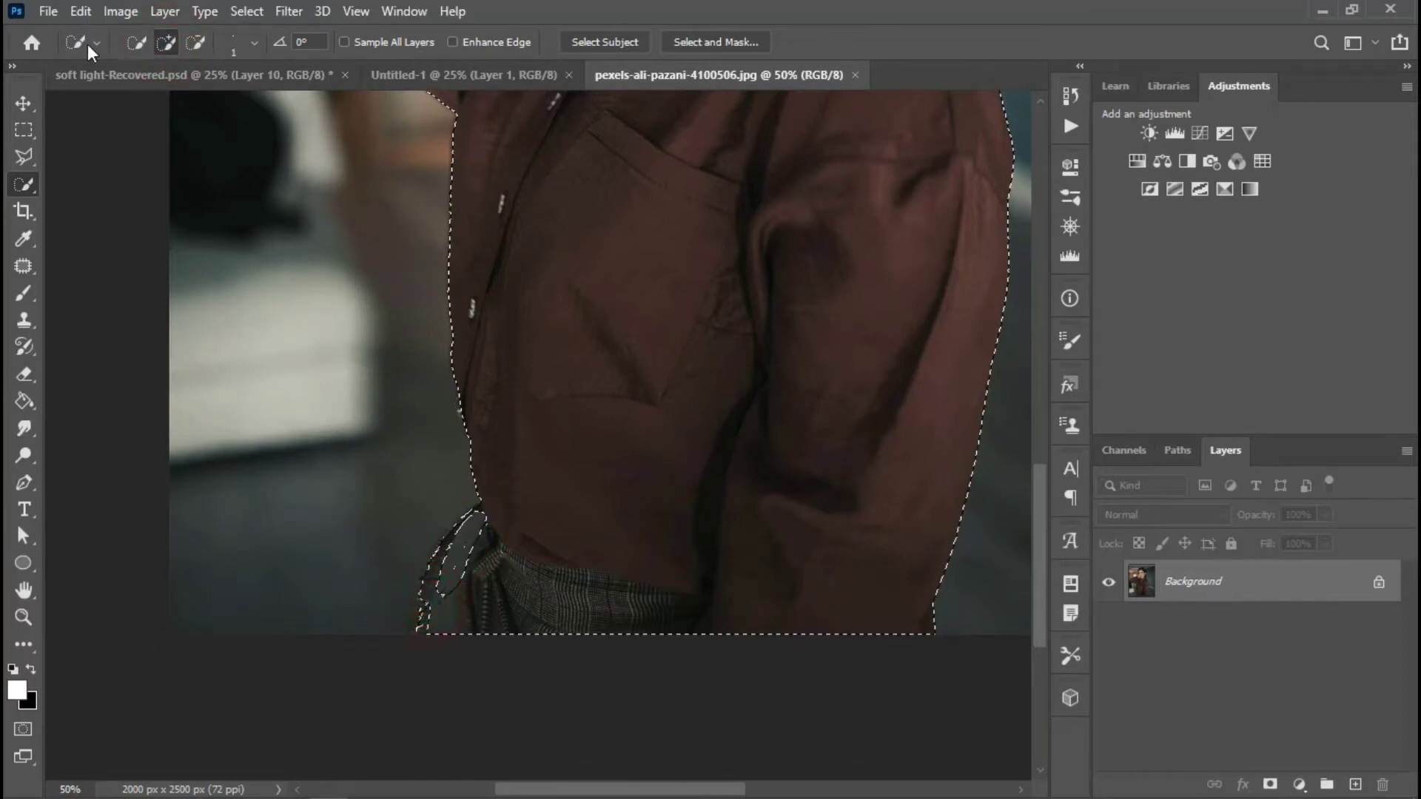
Step: Set the Quick Selection brush size to 12 px and add the drawstring's outer strand to the selection
{"action": "left_click", "coordinate": [254, 43]}
{"action": "left_click_drag", "start_coordinate": [150, 101], "coordinate": [152, 102]}
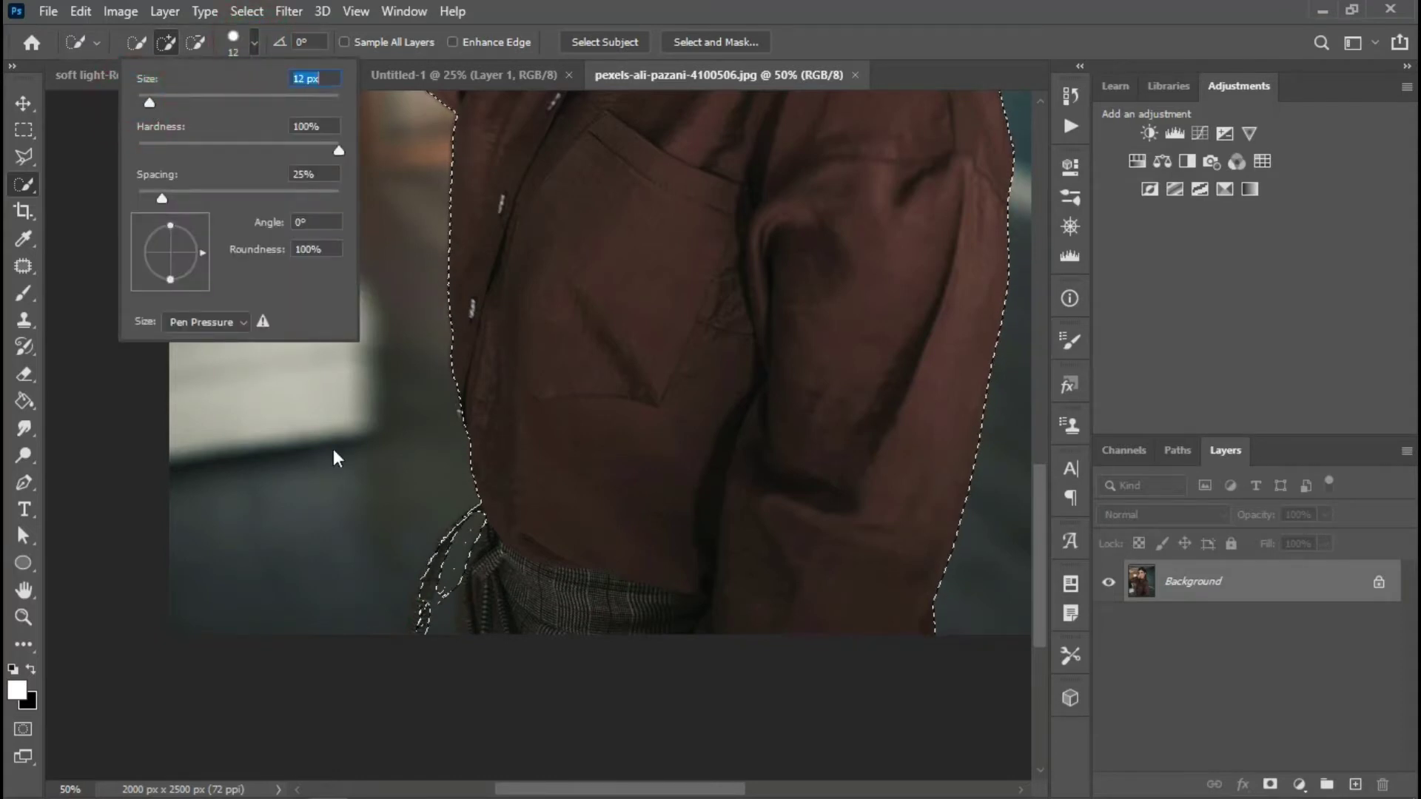
{"action": "left_click", "coordinate": [422, 597]}
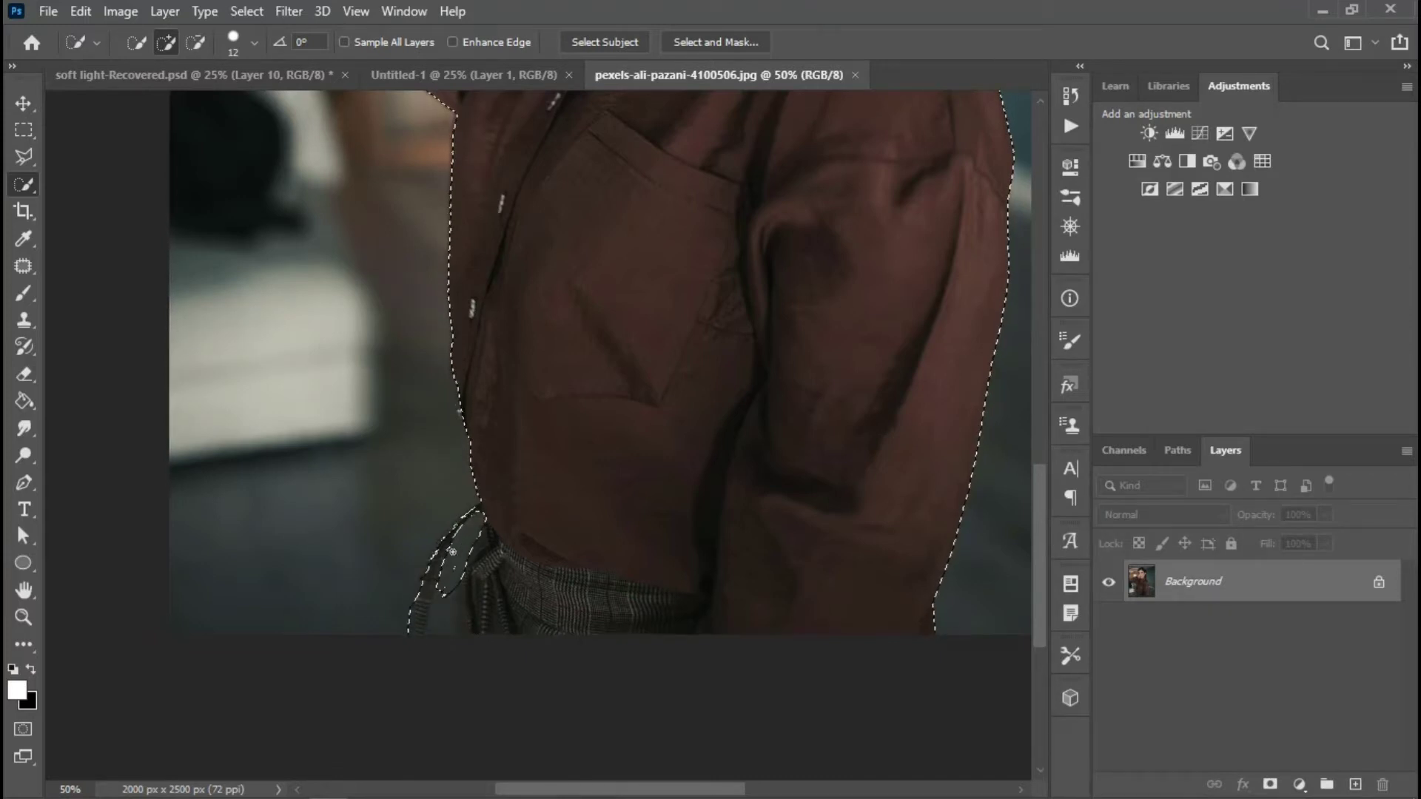
{"action": "scroll", "coordinate": [452, 551], "scroll_direction": "down", "scroll_amount": 2}
{"action": "scroll", "coordinate": [477, 565], "scroll_direction": "up", "scroll_amount": 2}
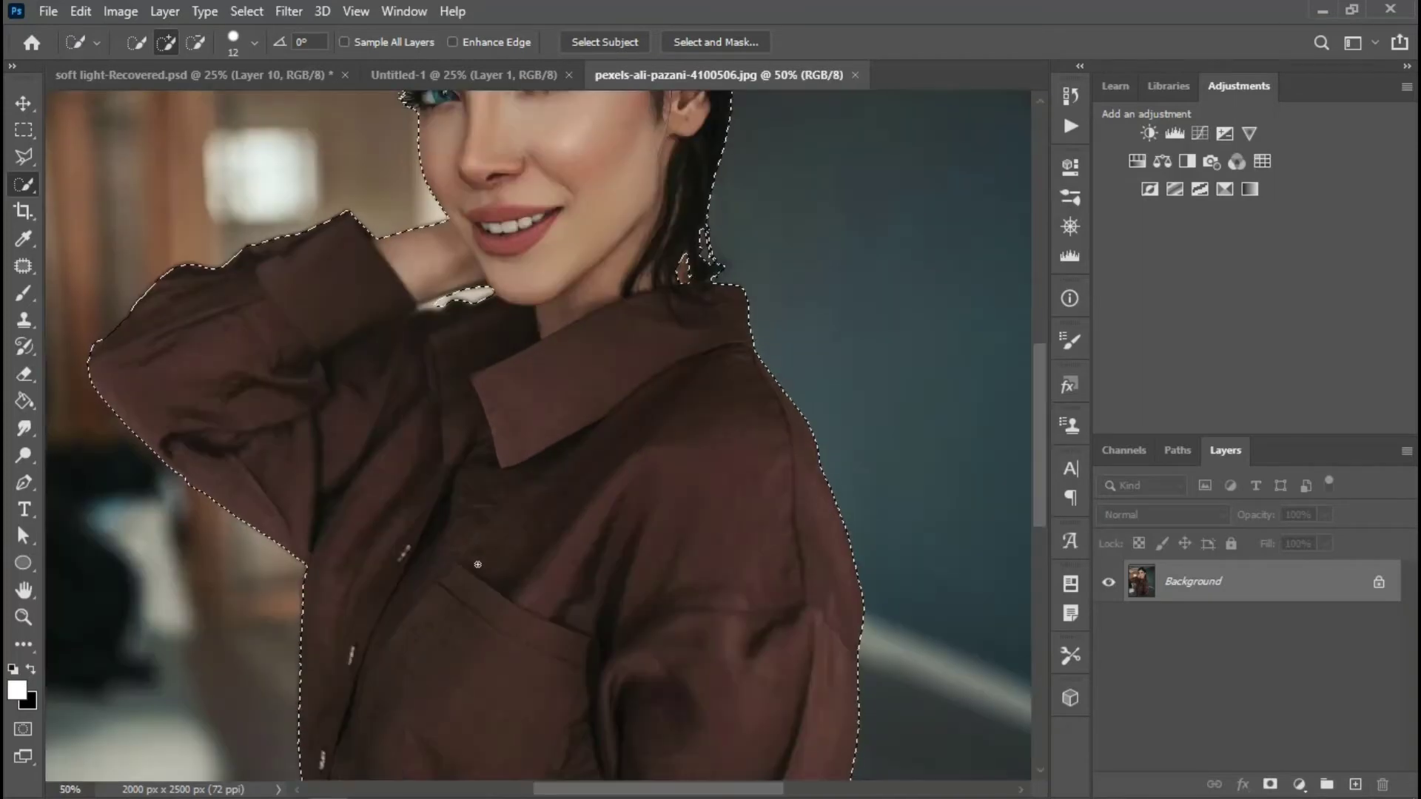
{"action": "left_click_drag", "start_coordinate": [444, 644], "coordinate": [580, 291]}
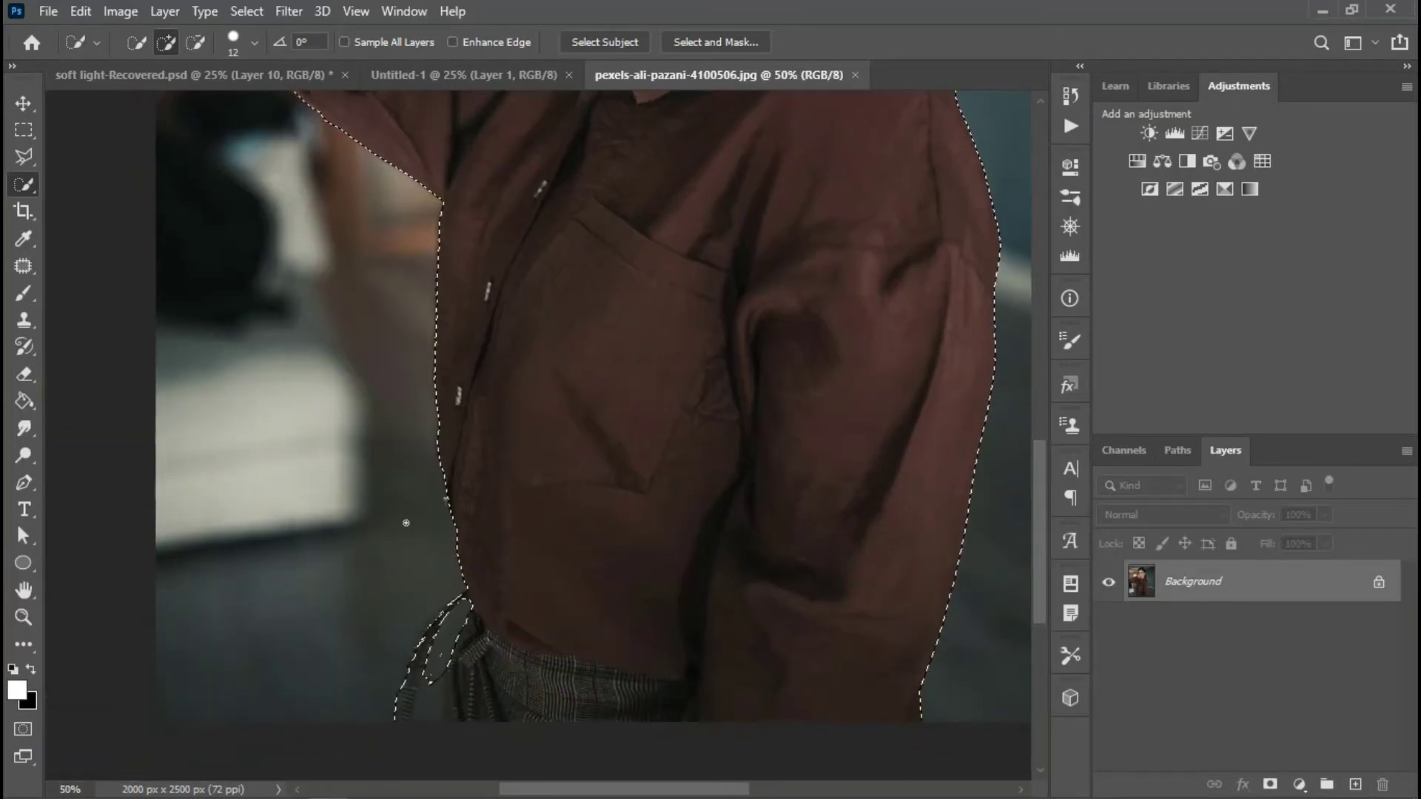
Step: Subtract the background gap between the drawstring and the trousers from the selection
{"action": "left_click", "coordinate": [195, 42]}
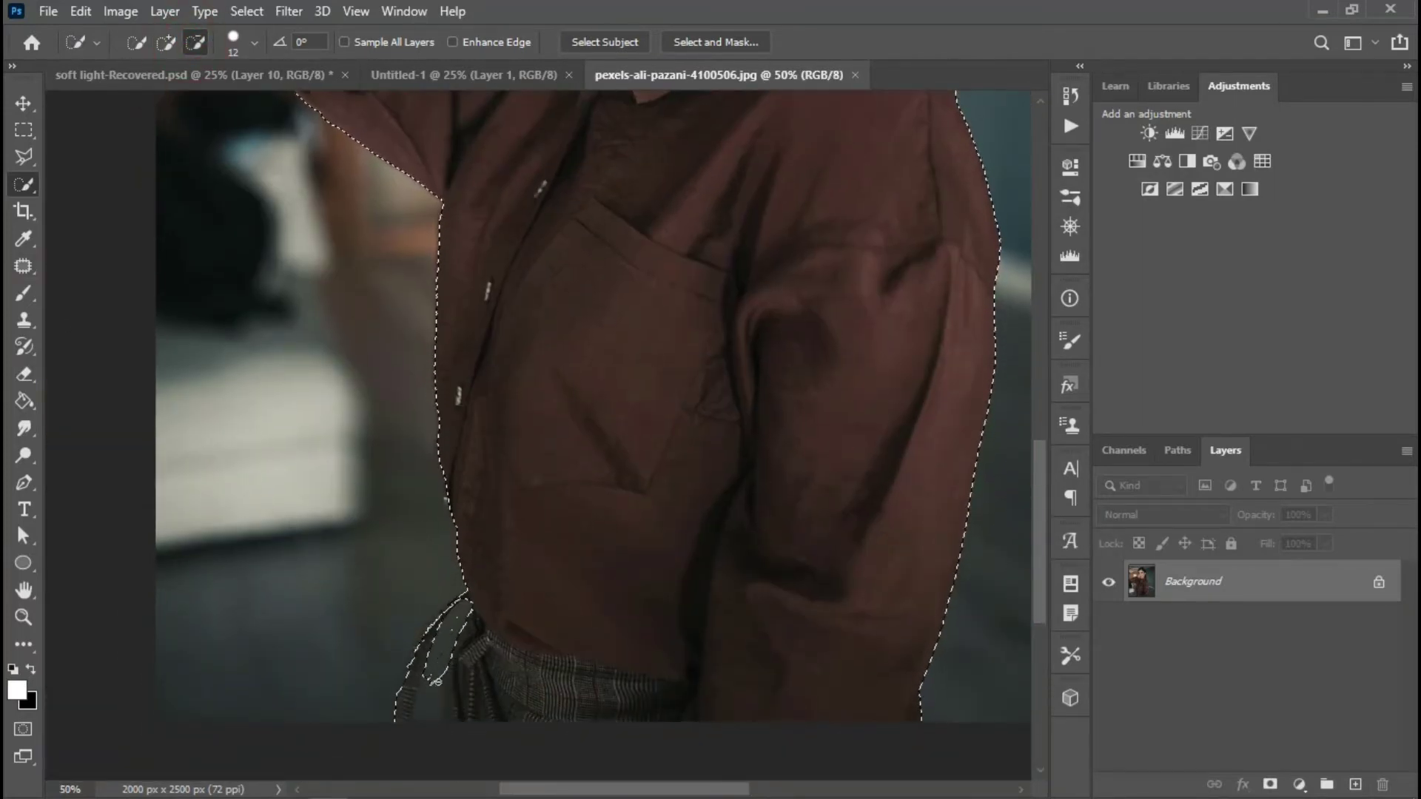
{"action": "left_click_drag", "start_coordinate": [436, 679], "coordinate": [431, 661]}
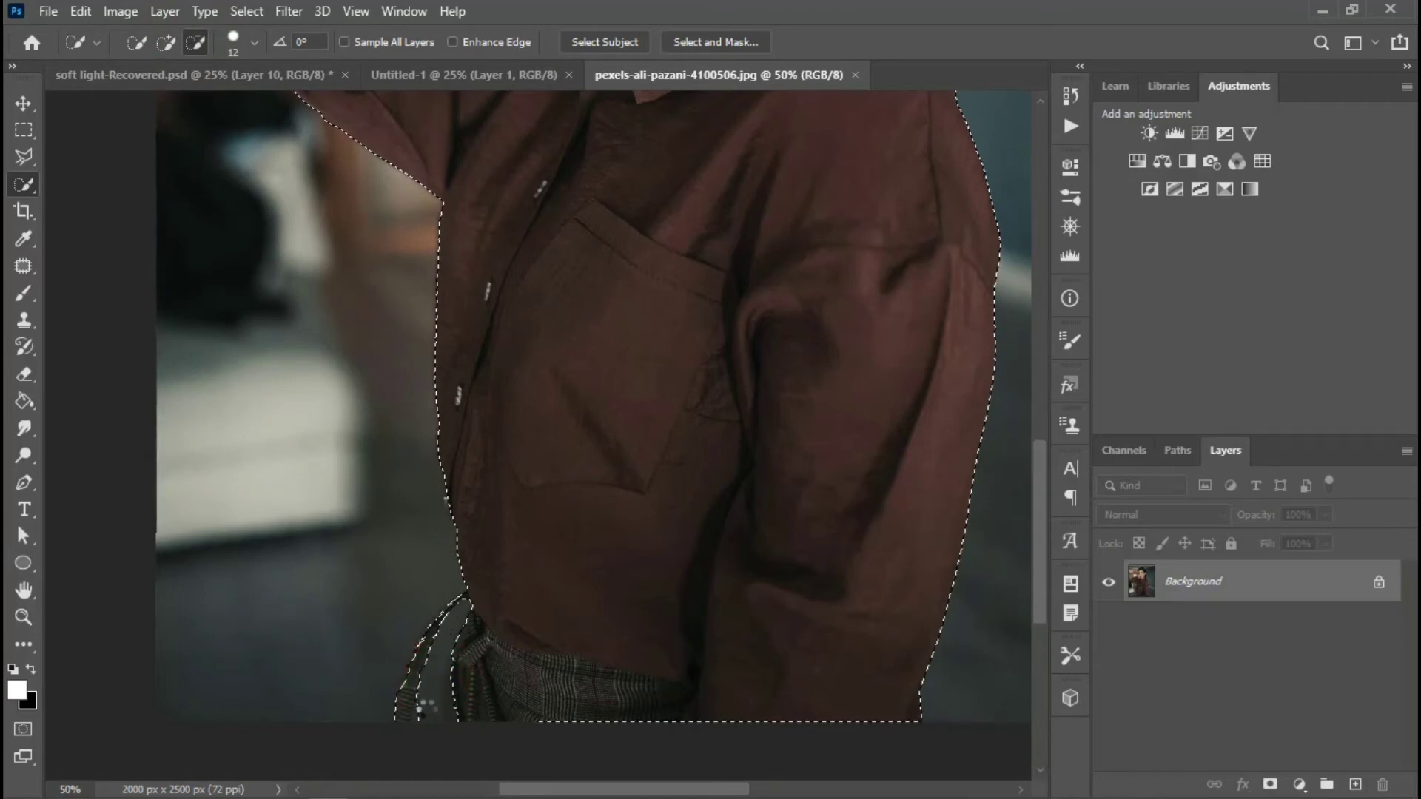
{"action": "left_click", "coordinate": [167, 43]}
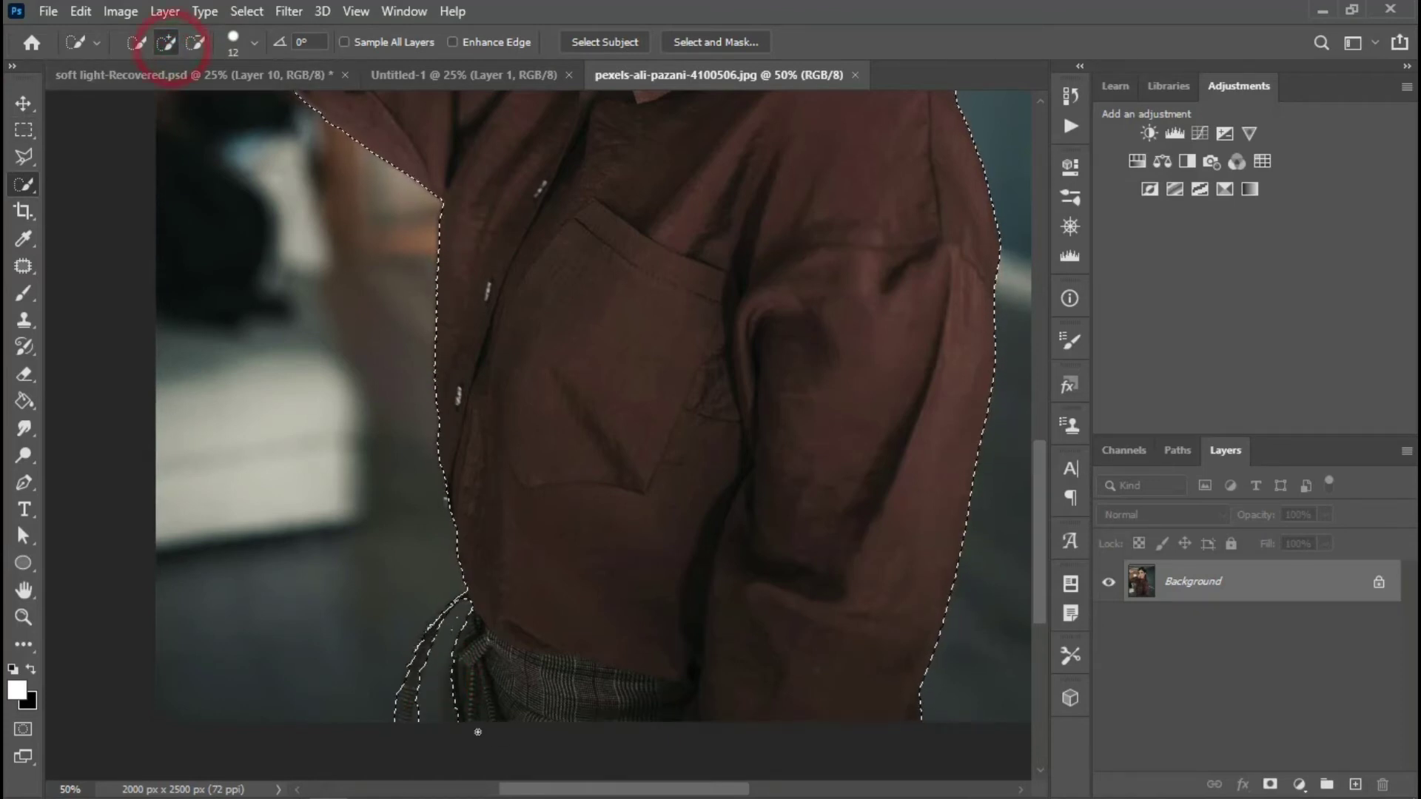
{"action": "left_click", "coordinate": [195, 42]}
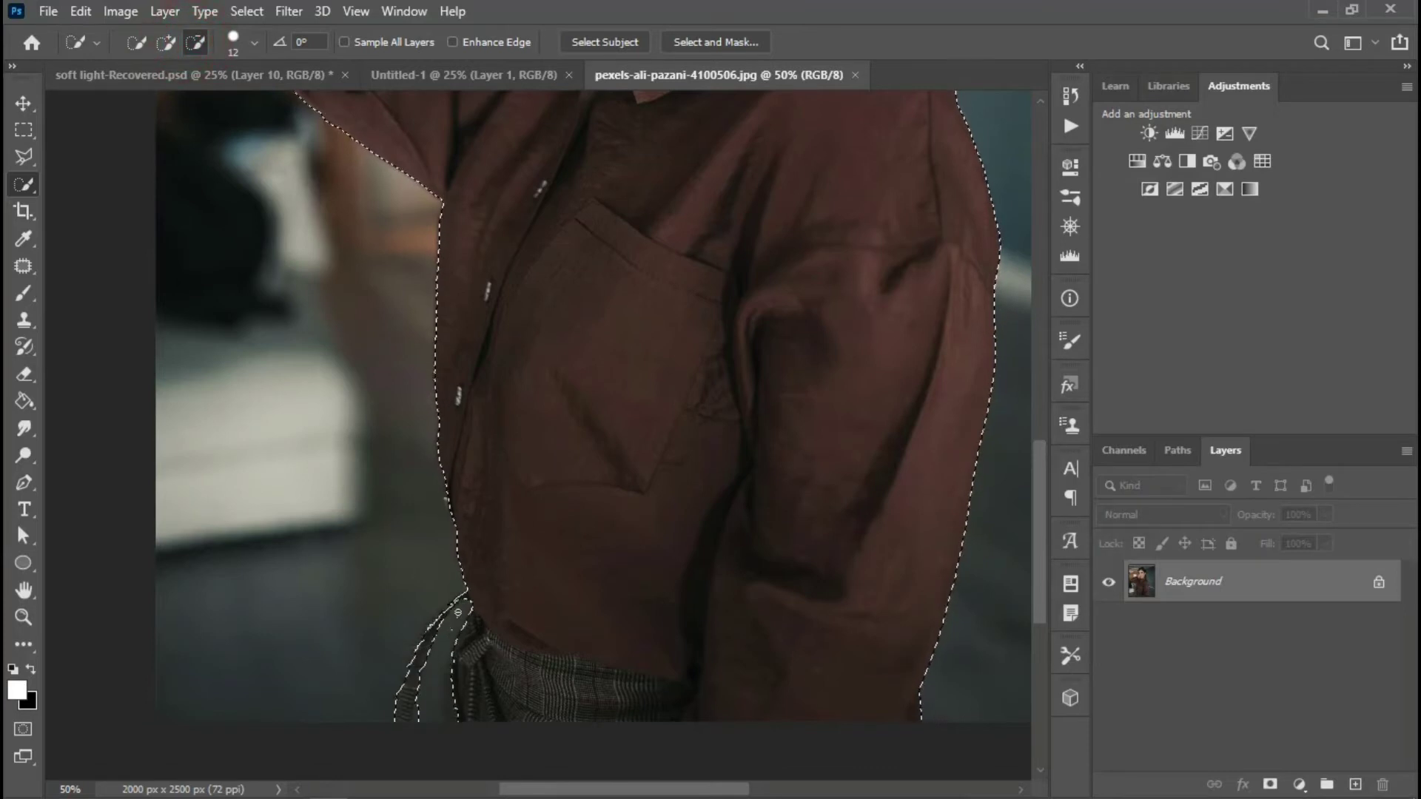
{"action": "left_click_drag", "start_coordinate": [459, 613], "coordinate": [448, 630]}
Step: Add the trousers' edge and the hanging drawstring strand to the selection
{"action": "left_click", "coordinate": [167, 42]}
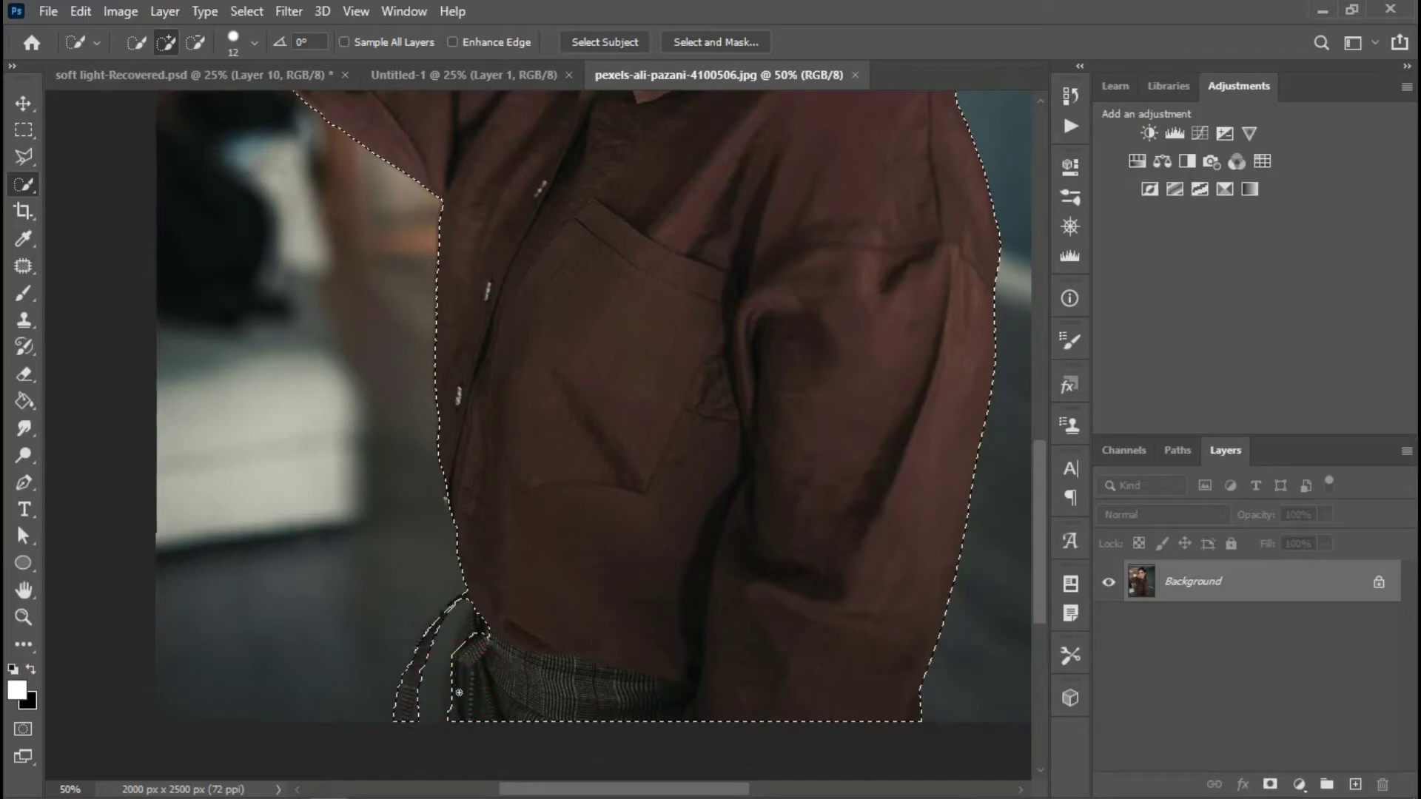
{"action": "left_click_drag", "start_coordinate": [450, 706], "coordinate": [455, 683]}
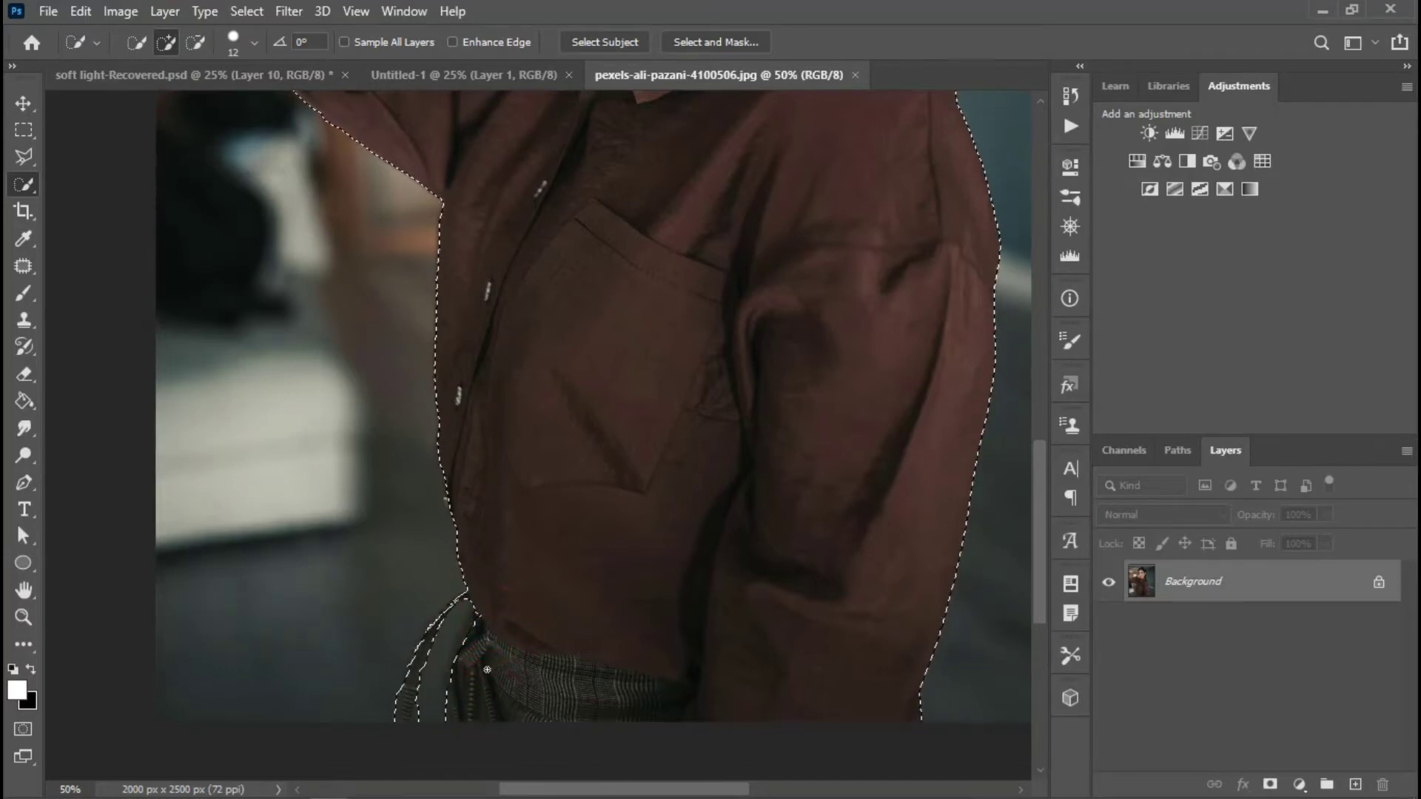
{"action": "left_click_drag", "start_coordinate": [449, 606], "coordinate": [438, 619]}
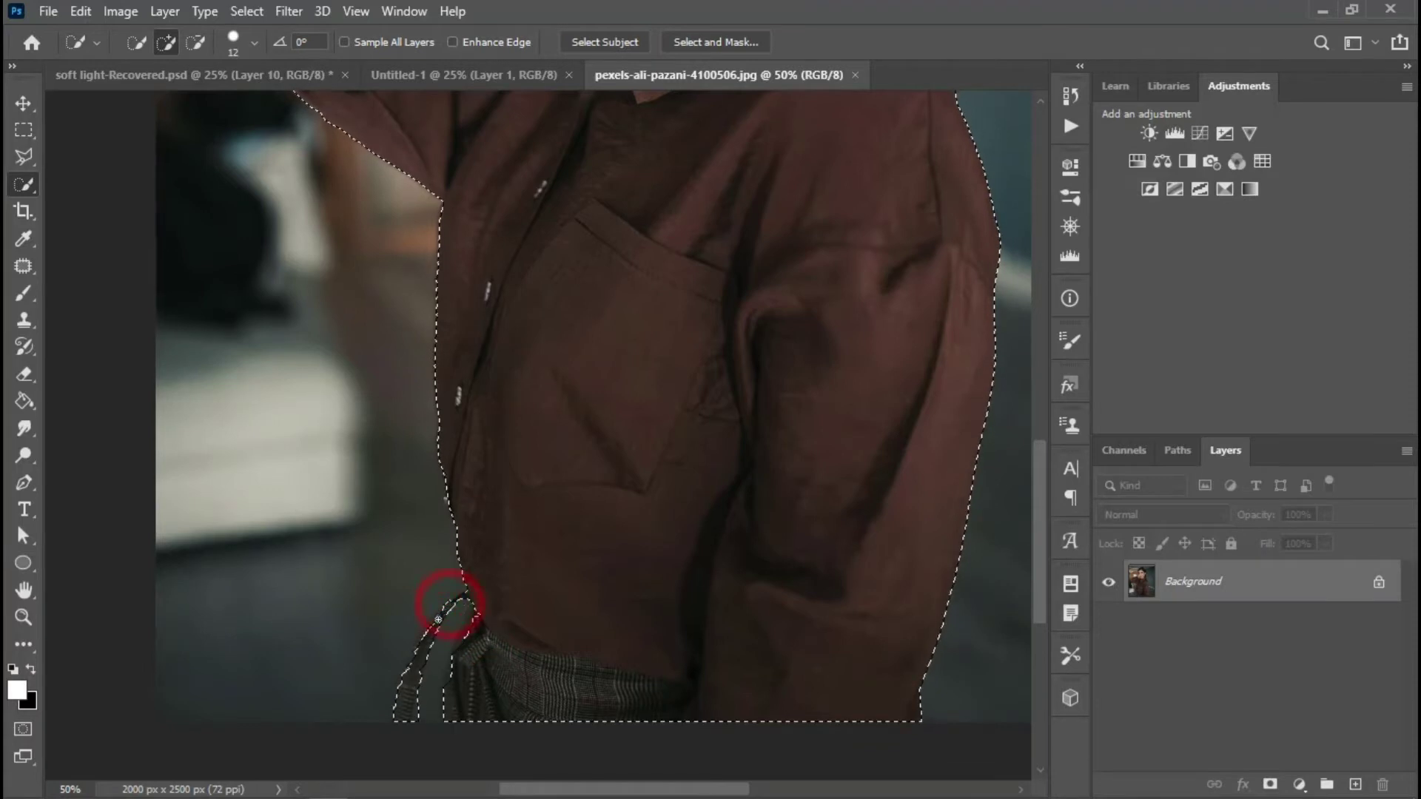
{"action": "left_click", "coordinate": [407, 671]}
Step: Subtract the background beside the drawstring and inside its loop from the selection, and add the drawstring's upper end back
{"action": "left_click", "coordinate": [195, 41]}
{"action": "left_click", "coordinate": [326, 476]}
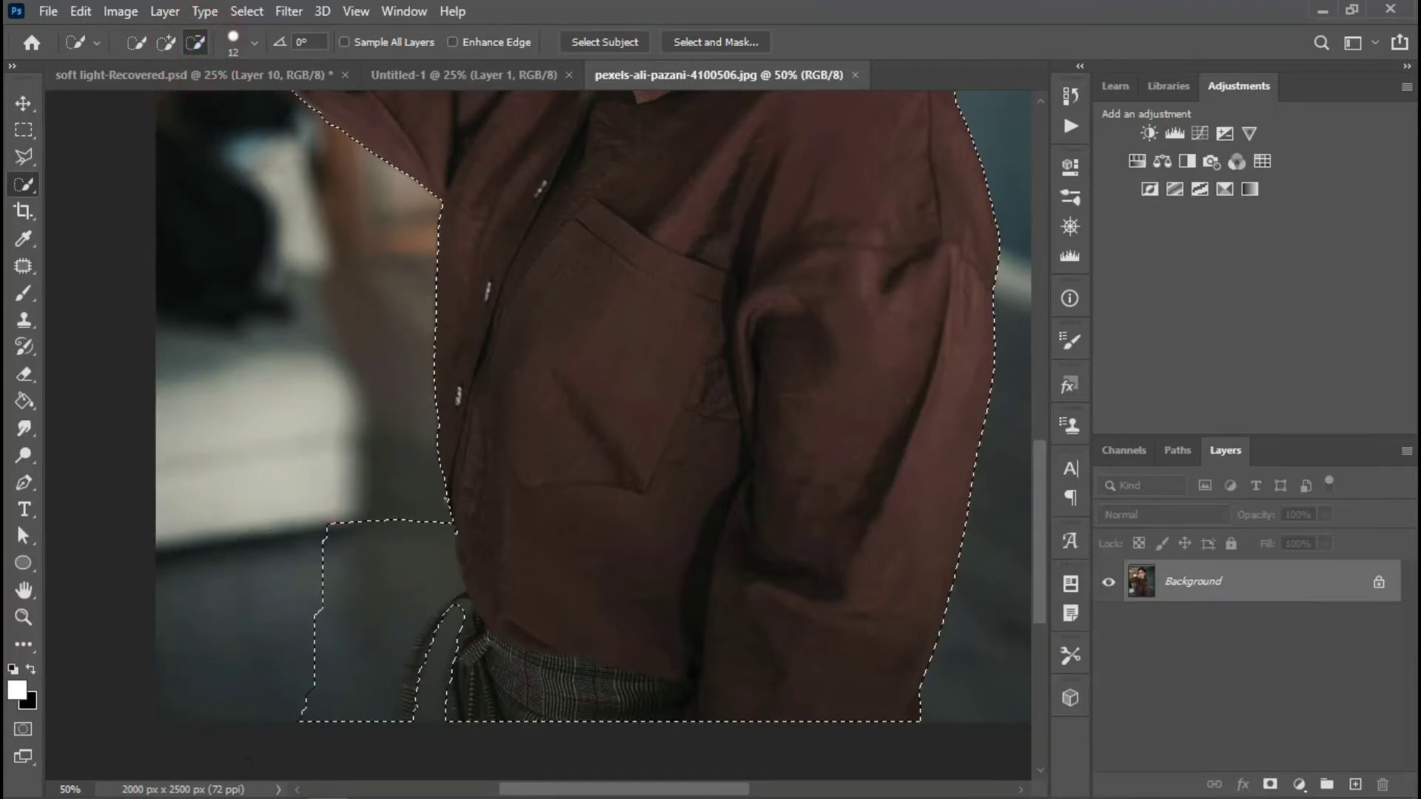
{"action": "left_click", "coordinate": [385, 487]}
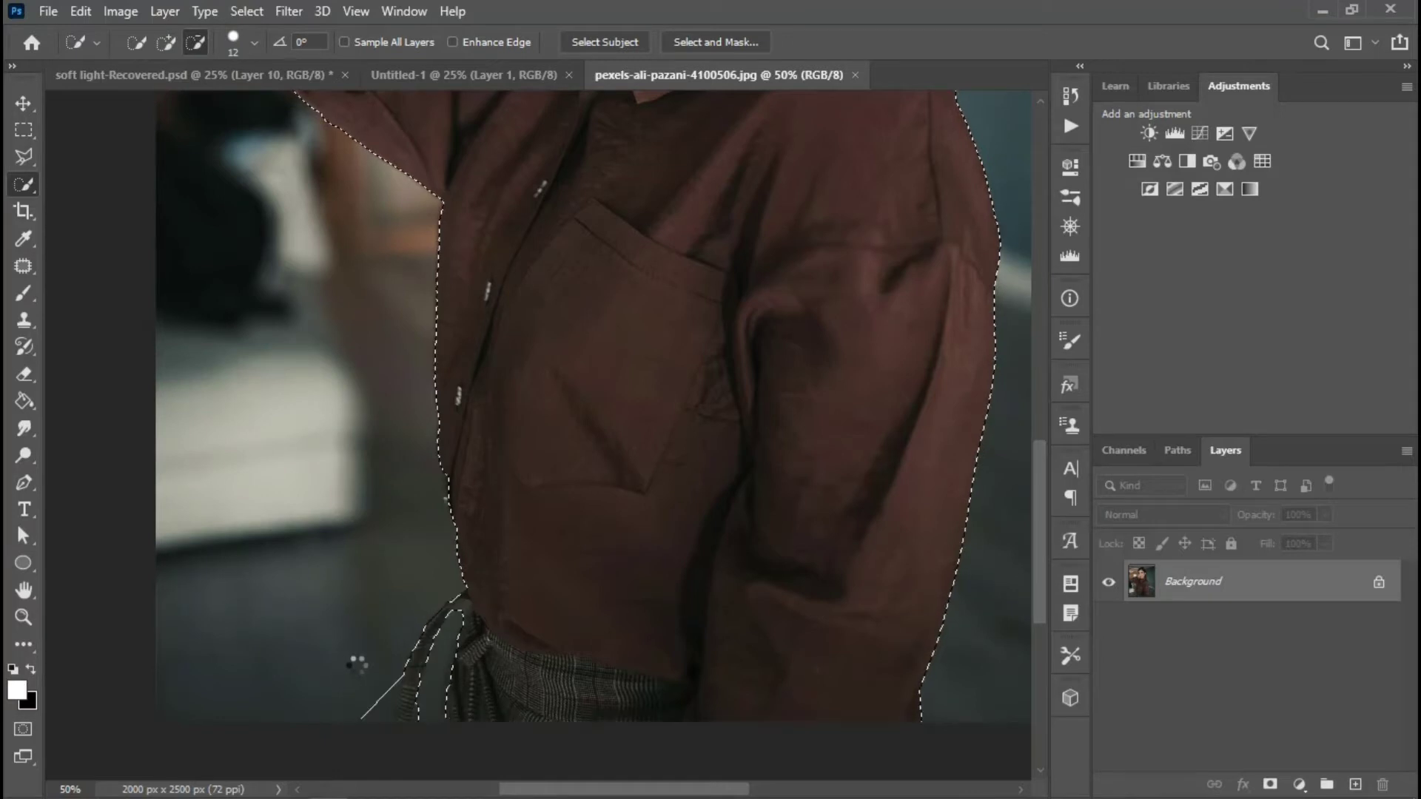
{"action": "left_click", "coordinate": [387, 666]}
{"action": "left_click", "coordinate": [430, 703]}
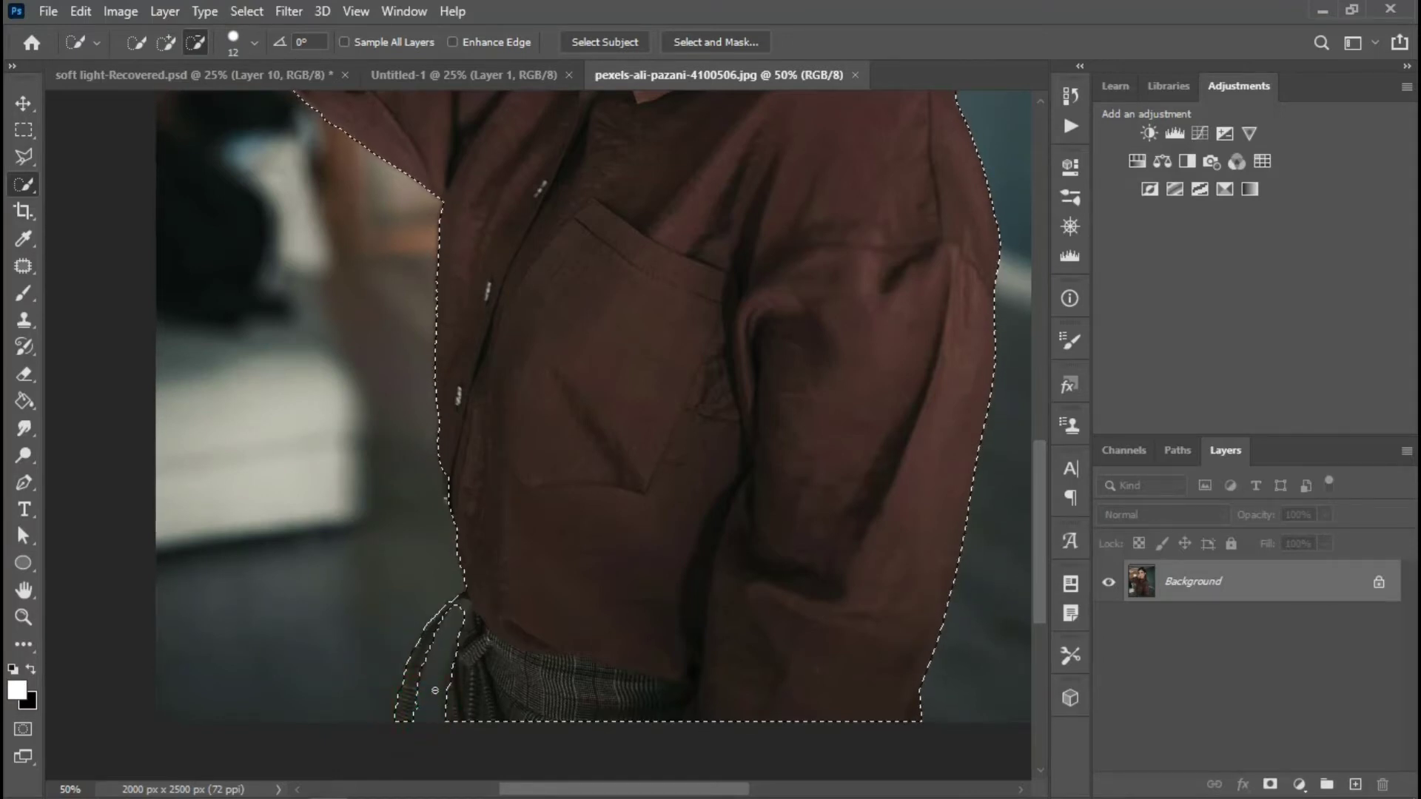
{"action": "left_click", "coordinate": [458, 617]}
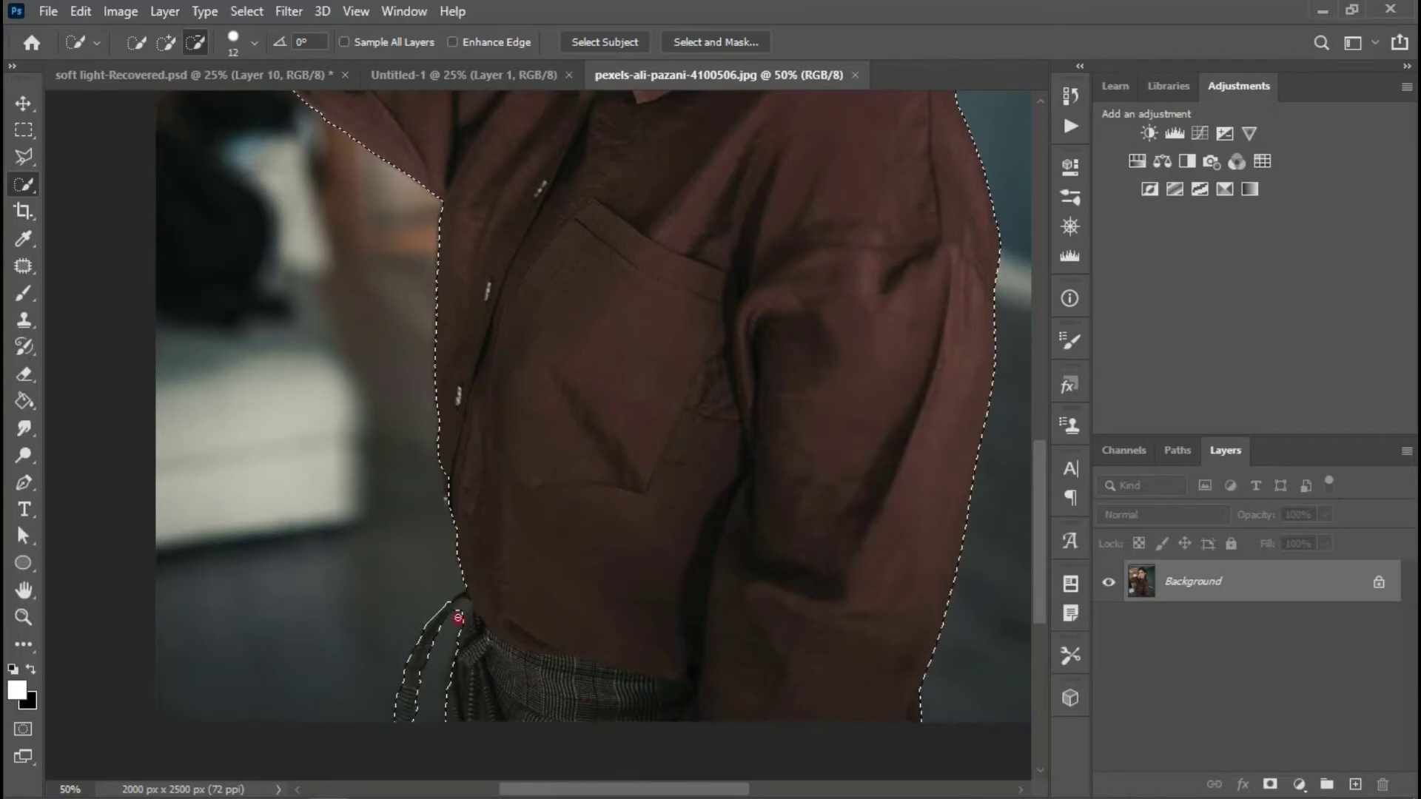
{"action": "left_click", "coordinate": [166, 43]}
{"action": "left_click", "coordinate": [455, 598]}
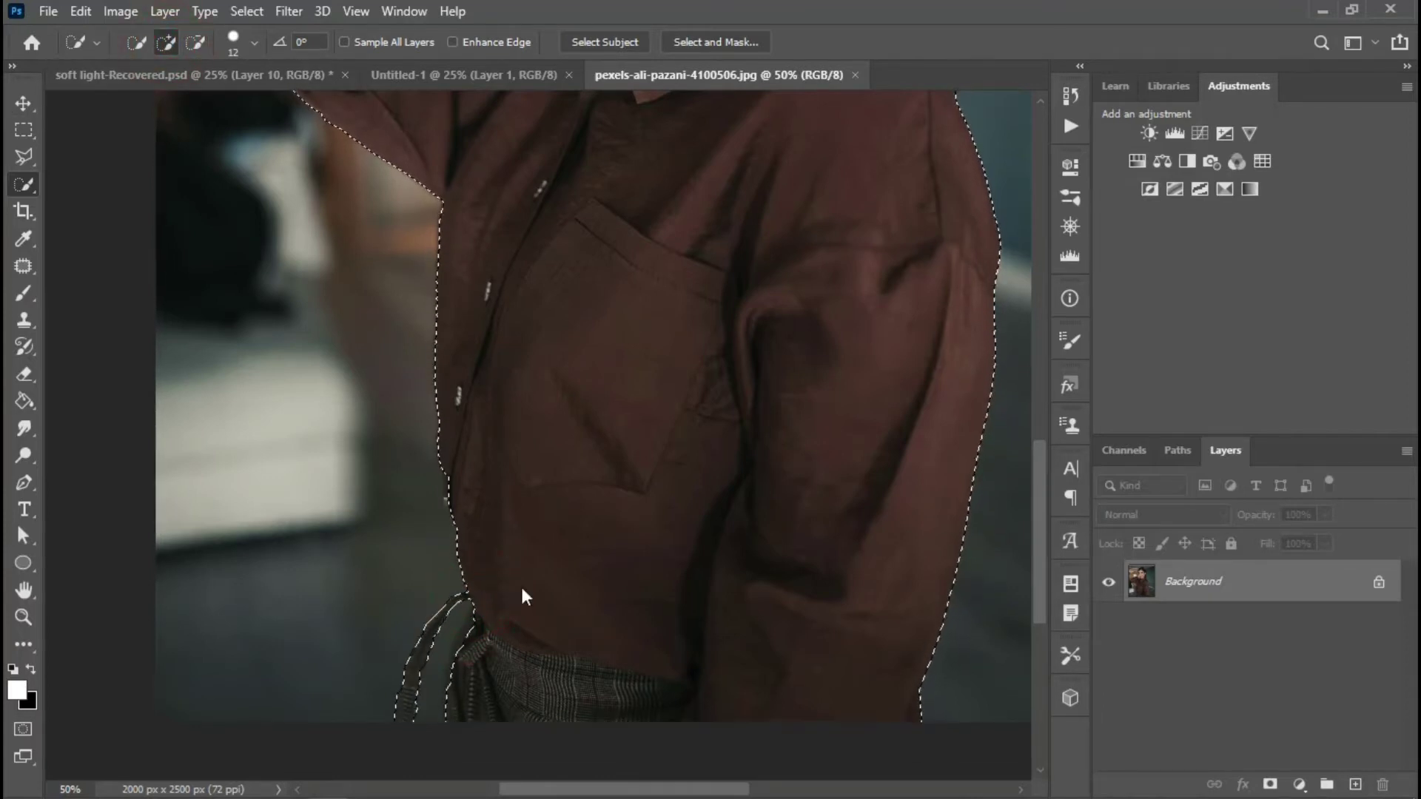
Step: Add the small gap in the hair just above the shirt collar to the selection
{"action": "left_click_drag", "start_coordinate": [608, 258], "coordinate": [644, 604]}
{"action": "left_click", "coordinate": [167, 43]}
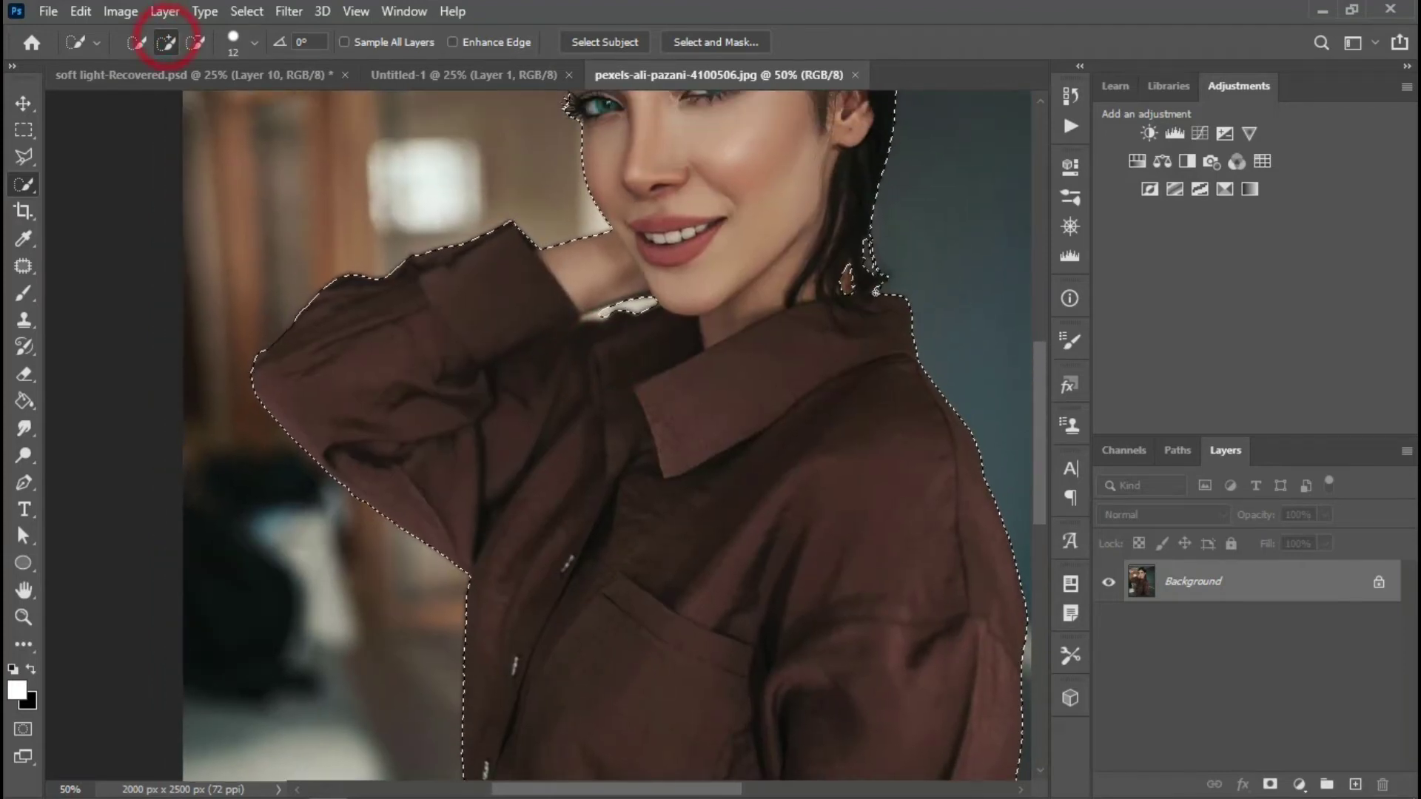
{"action": "left_click", "coordinate": [872, 286]}
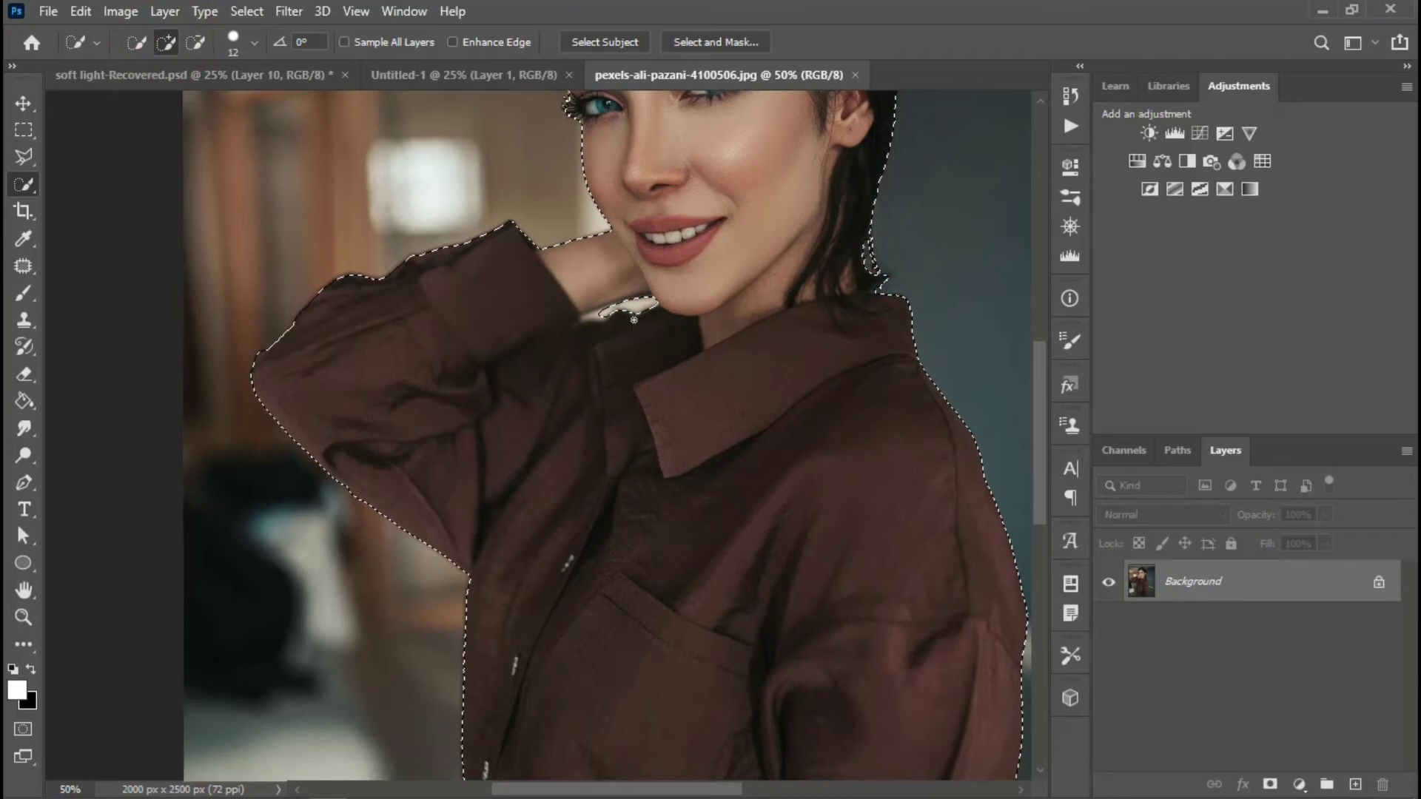
{"action": "scroll", "coordinate": [634, 320], "scroll_direction": "up", "scroll_amount": 2}
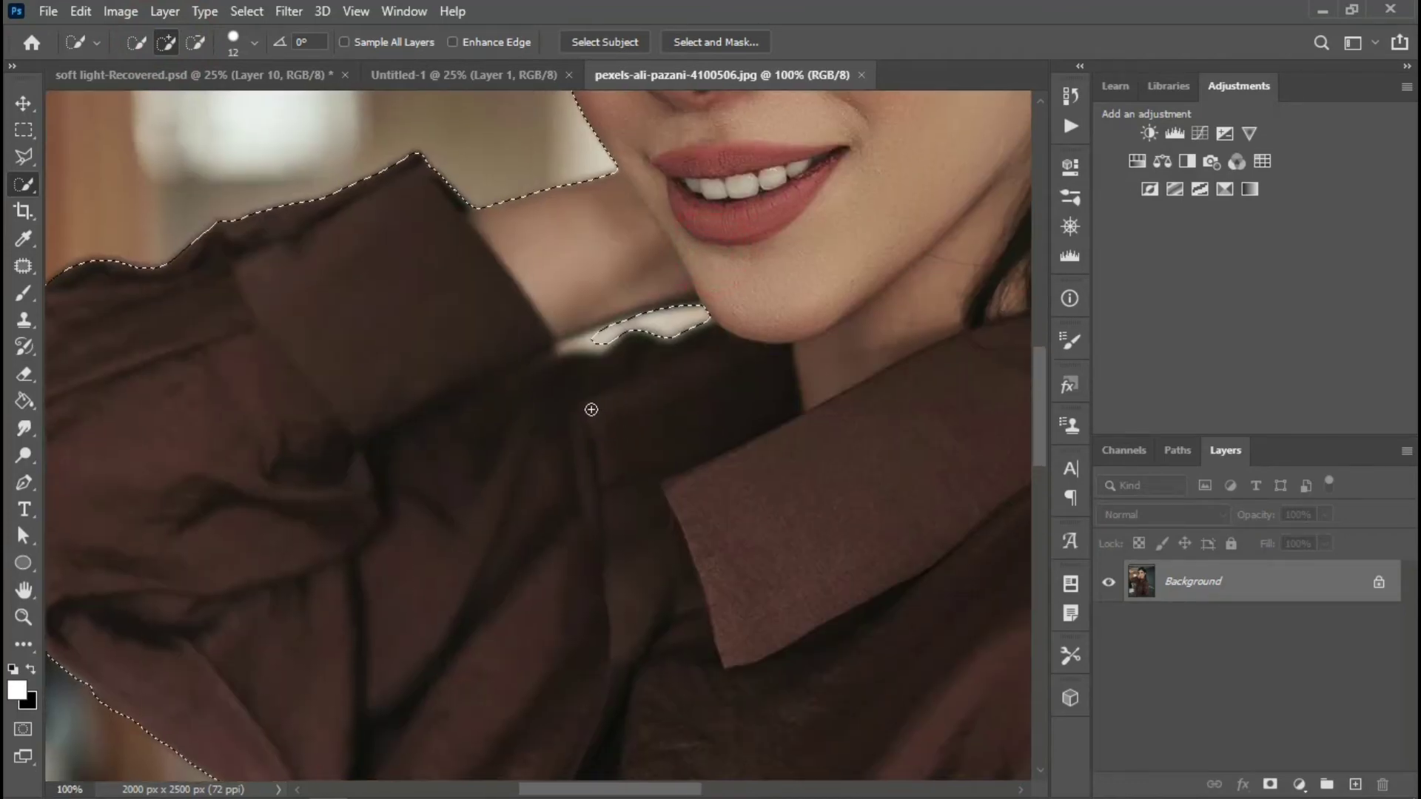
Step: Subtract the background gap between the raised forearm, the chin and the shirt's shoulder from the selection
{"action": "left_click", "coordinate": [602, 326], "text": "alt"}
{"action": "left_click", "coordinate": [196, 42]}
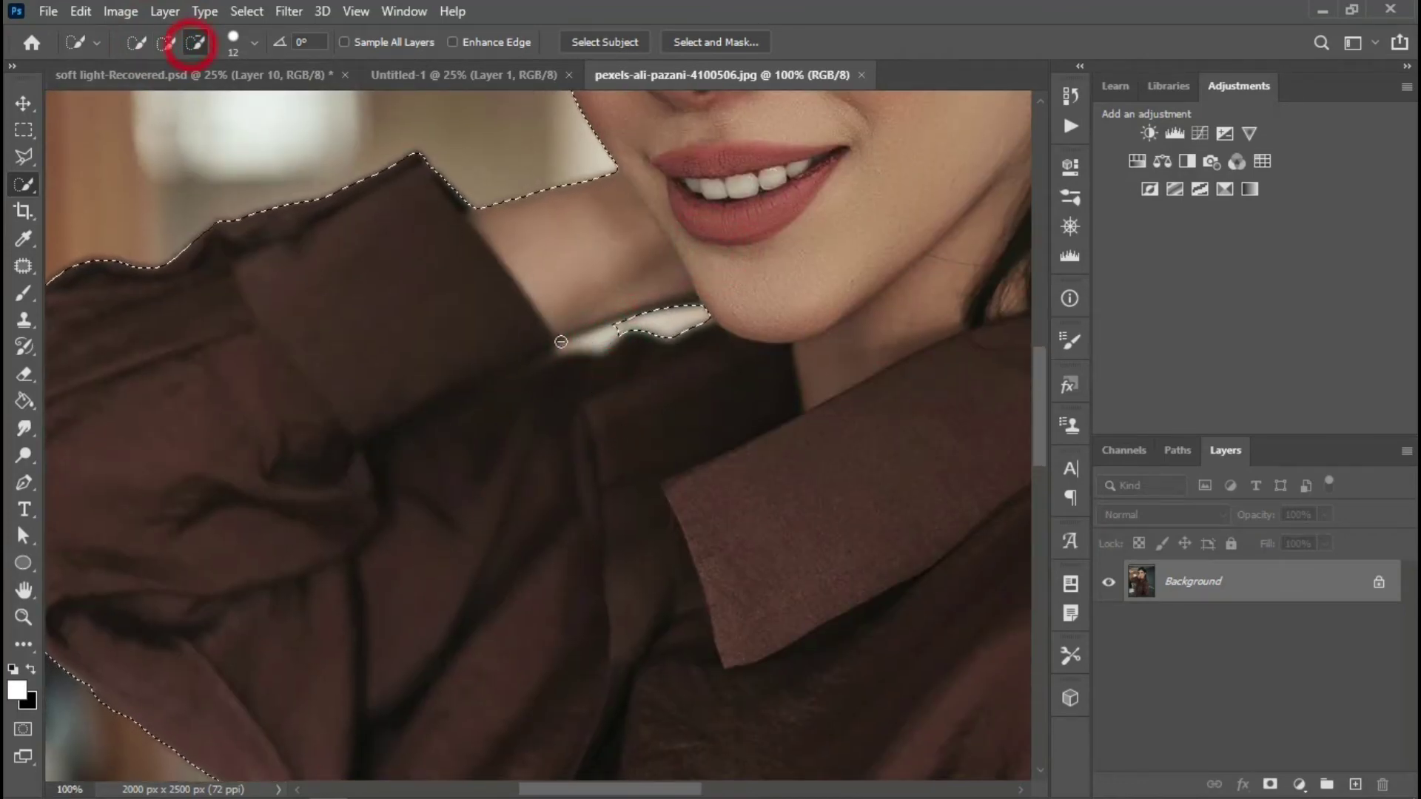
{"action": "left_click", "coordinate": [626, 326]}
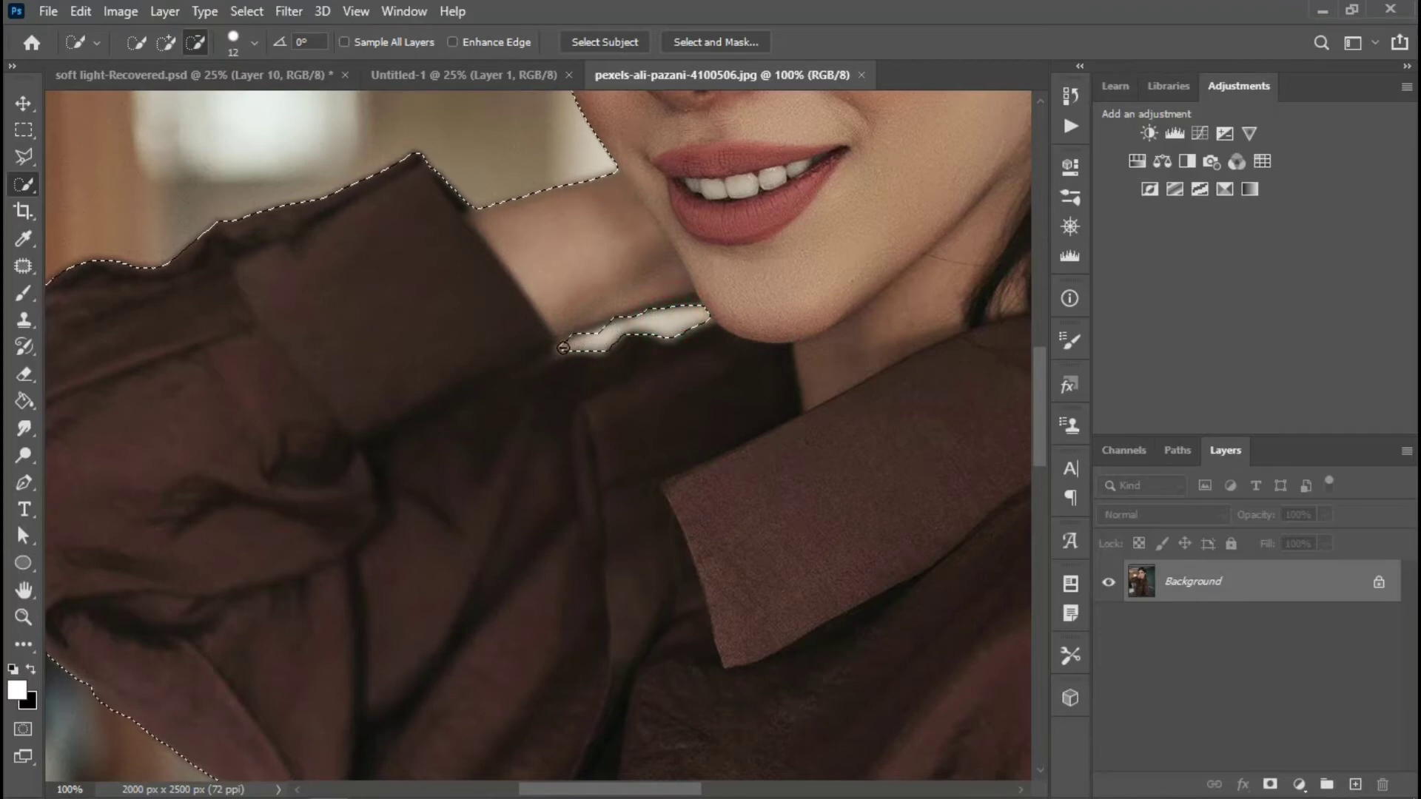
{"action": "left_click", "coordinate": [610, 328]}
{"action": "key", "text": "ctrl+minus"}
{"action": "key", "text": "ctrl+minus"}
{"action": "key", "text": "ctrl+minus"}
{"action": "key", "text": "ctrl+minus"}
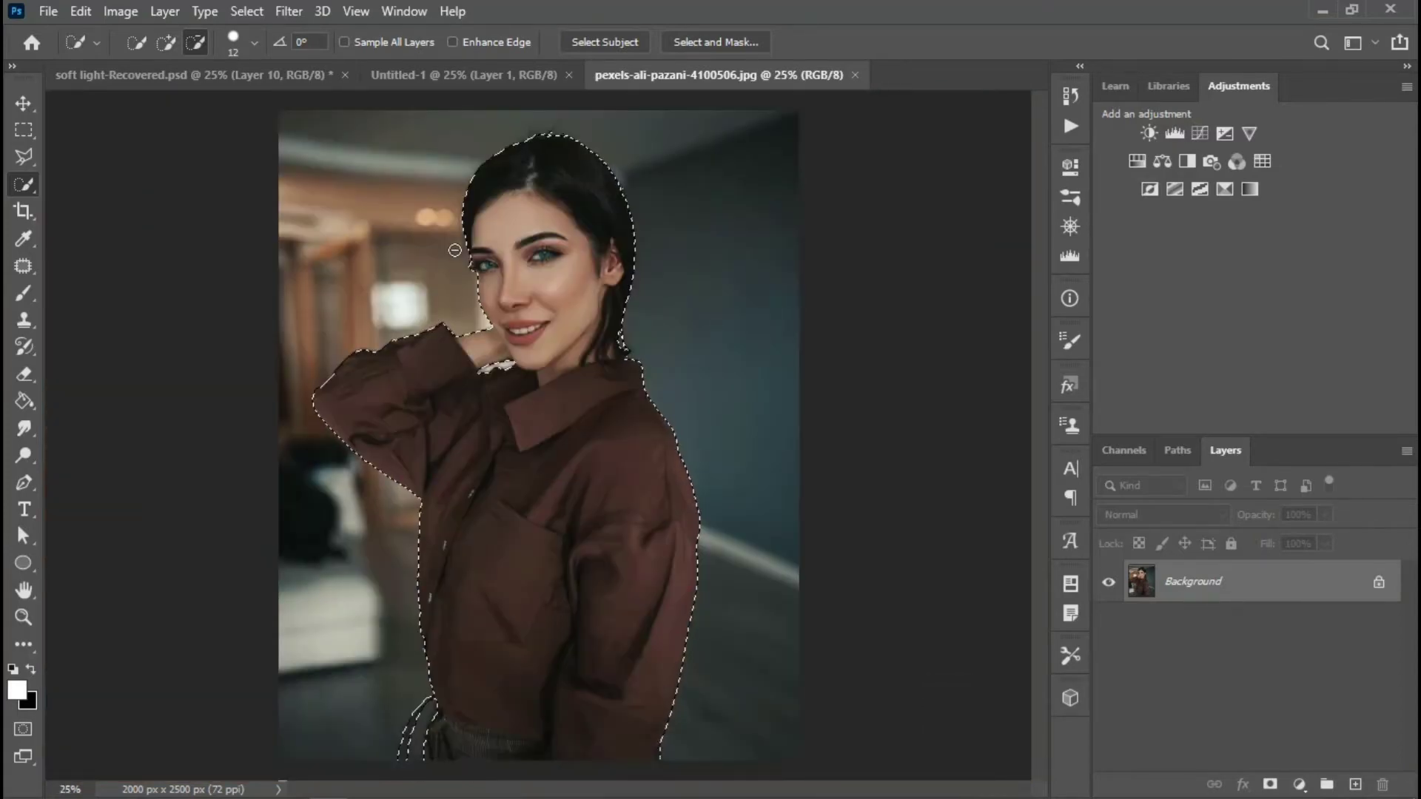
Step: Move the selected woman from the portrait photo into the Untitled-1 document
{"action": "left_click", "coordinate": [23, 103]}
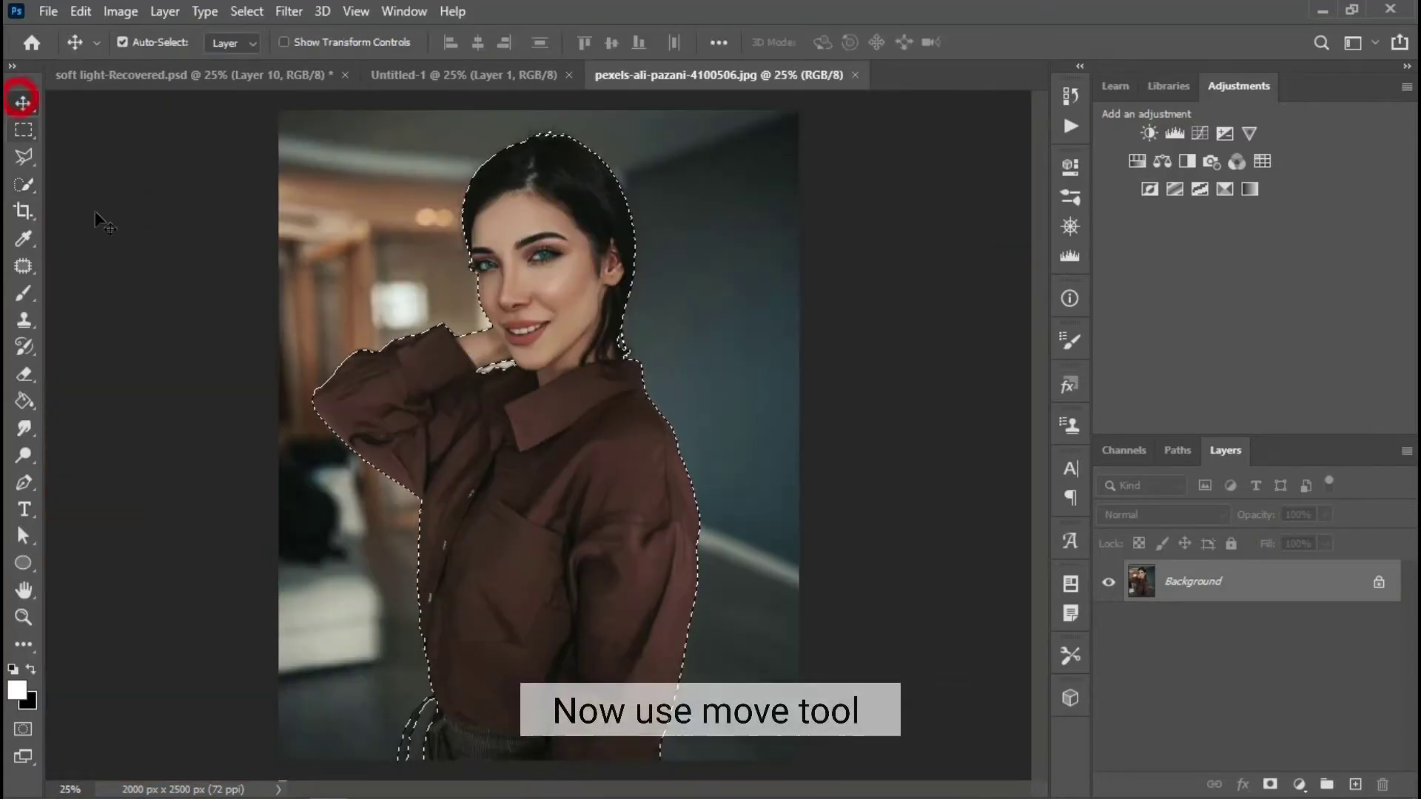
{"action": "left_click_drag", "start_coordinate": [516, 456], "coordinate": [466, 81]}
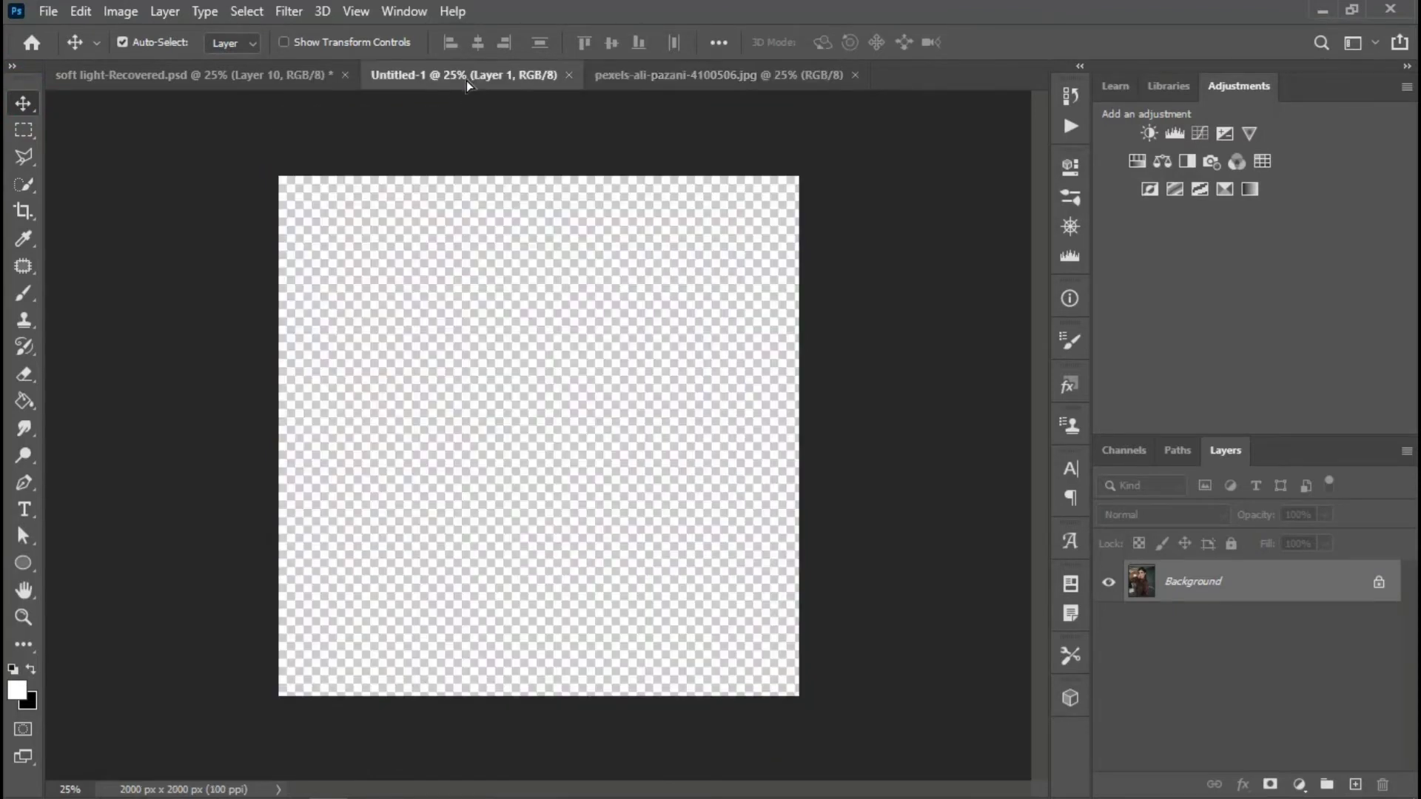
{"action": "left_click_drag", "start_coordinate": [553, 465], "coordinate": [552, 468]}
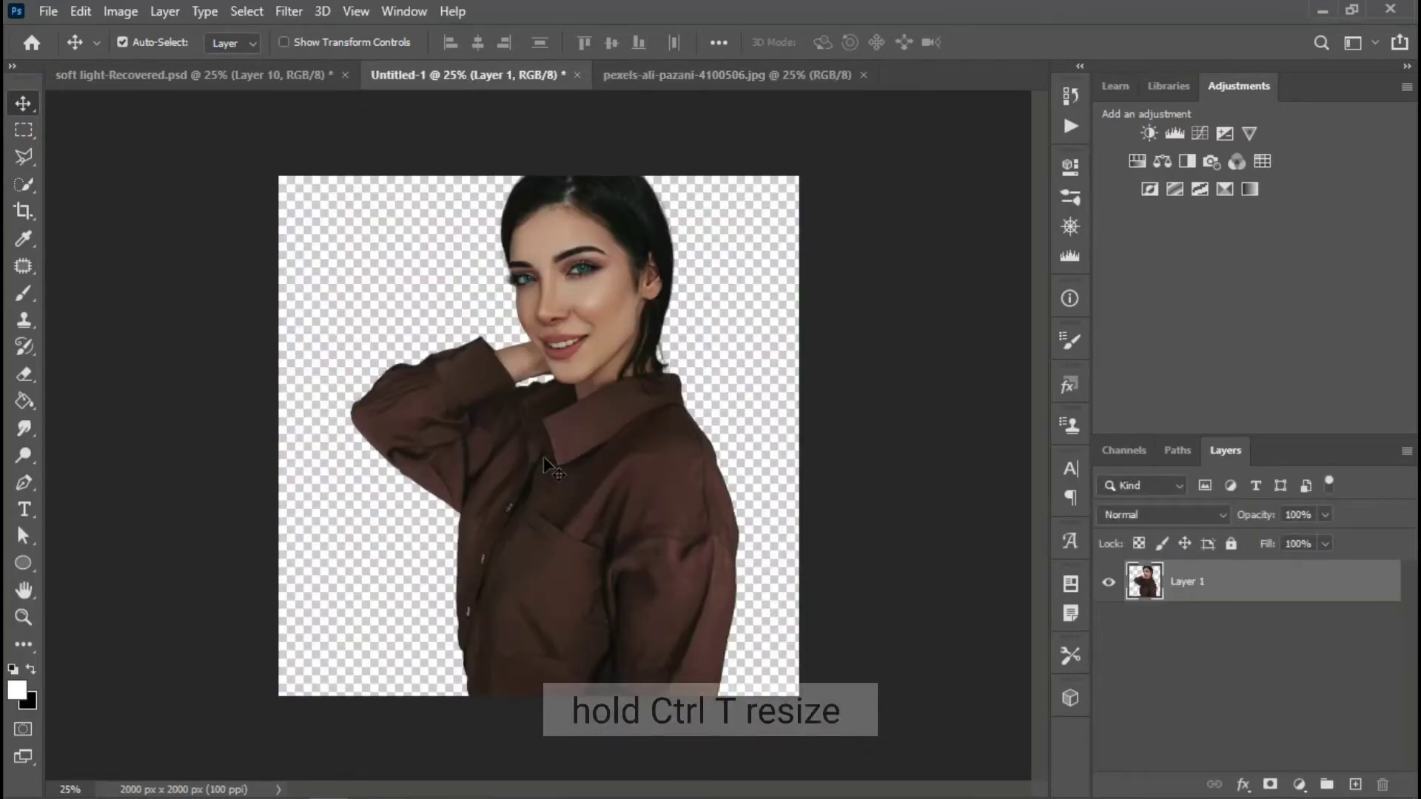
Step: Scale the woman to about 79.5% and reposition her near the canvas centre, aligned to its bottom edge
{"action": "key", "text": "ctrl"}
{"action": "key", "text": "ctrl+t"}
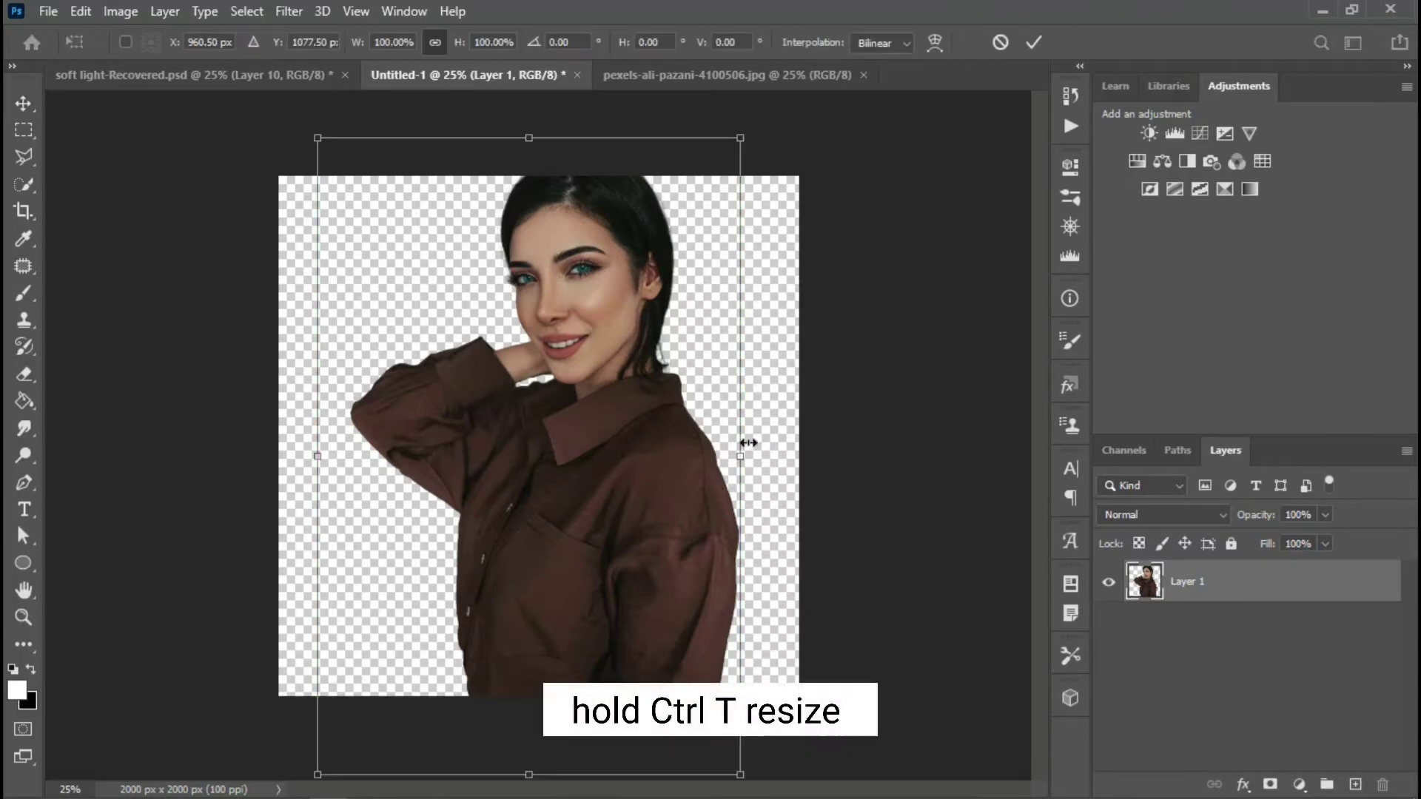
{"action": "left_click_drag", "start_coordinate": [731, 460], "coordinate": [660, 466]}
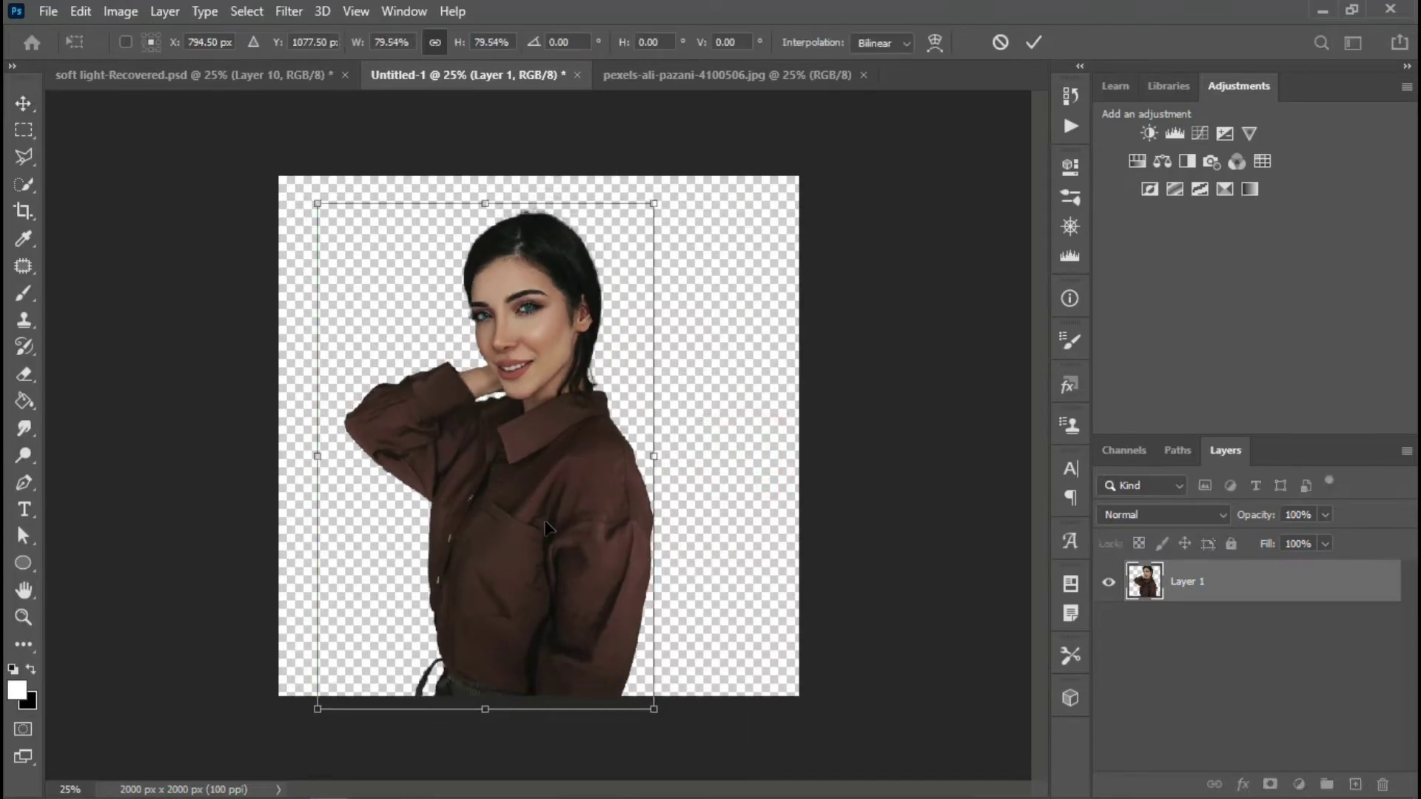
{"action": "left_click_drag", "start_coordinate": [545, 522], "coordinate": [582, 514]}
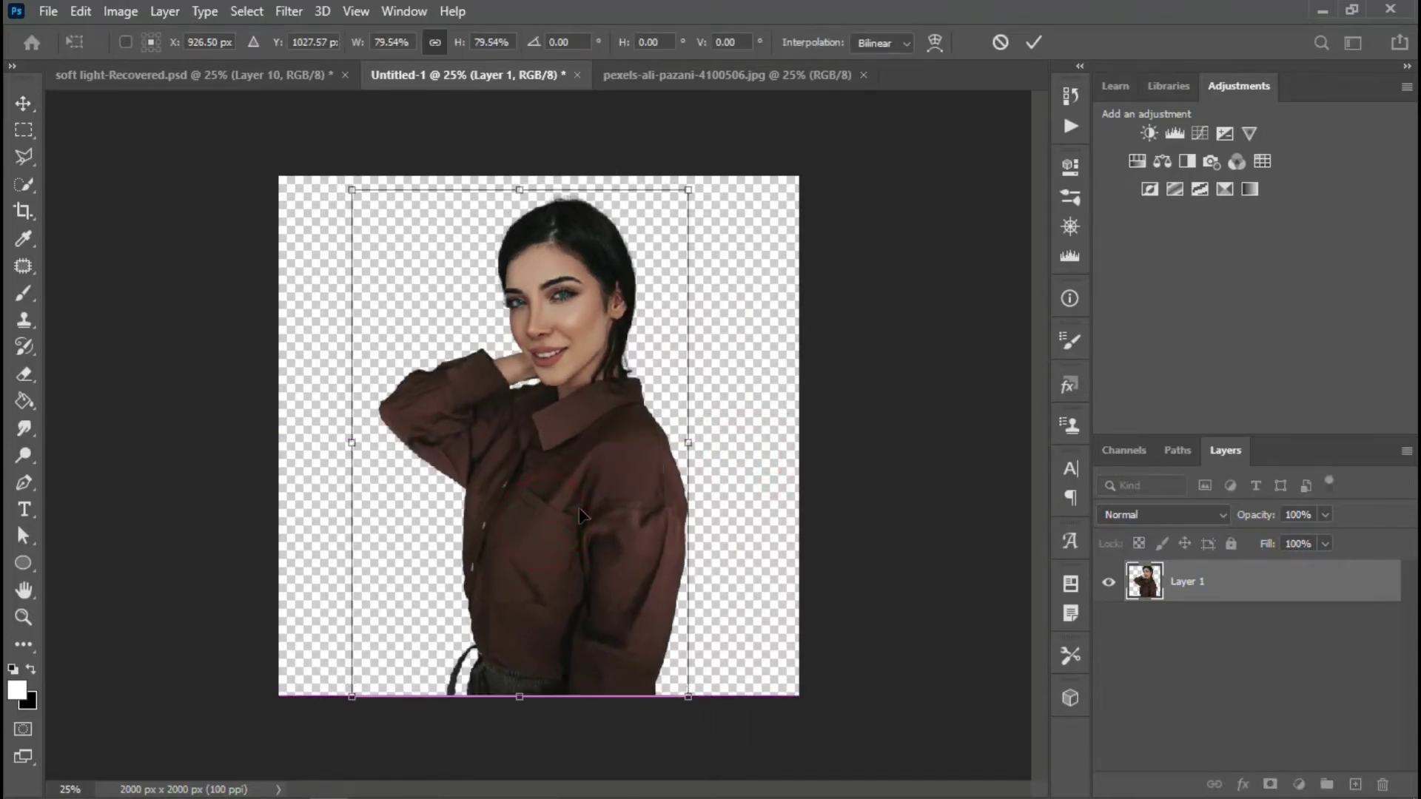
{"action": "left_click", "coordinate": [1034, 43]}
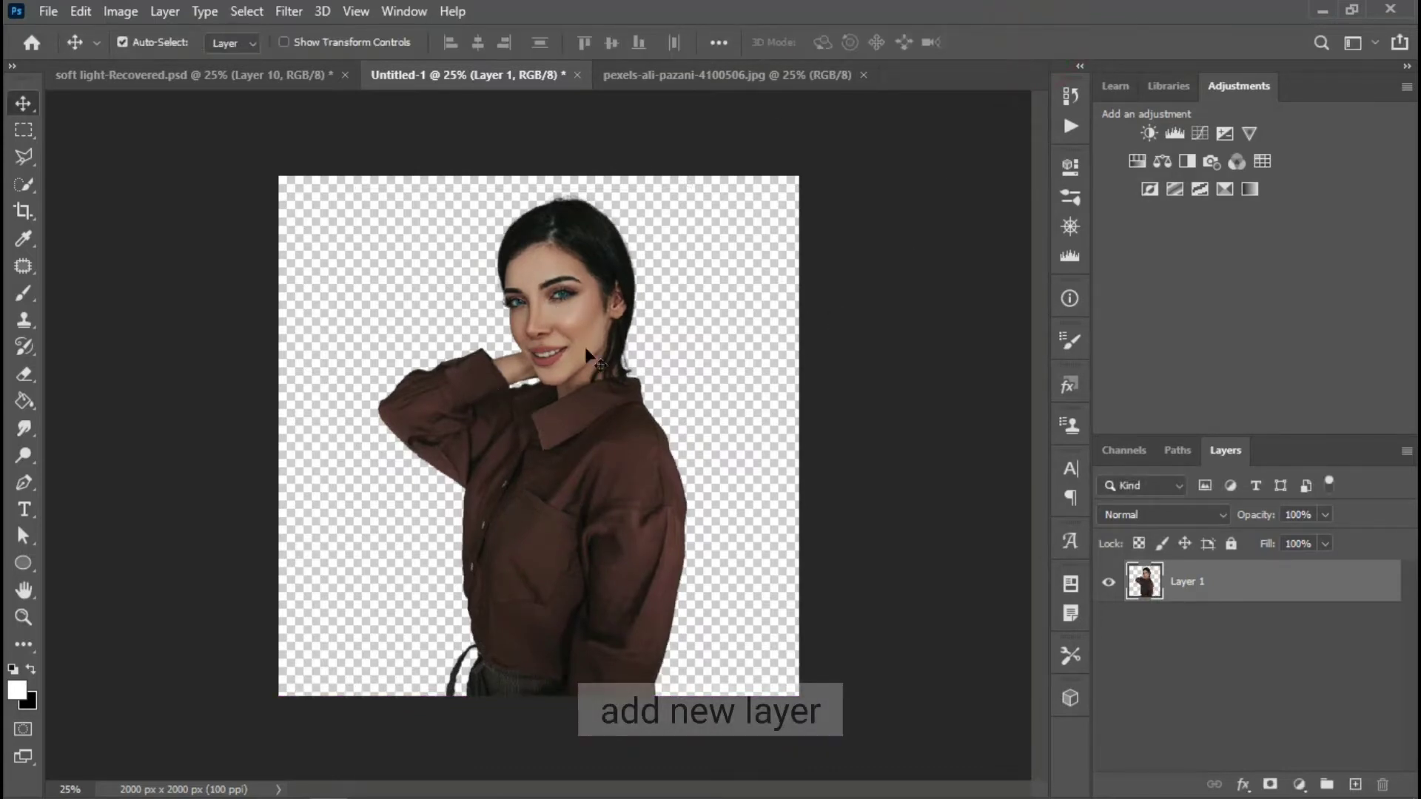
Step: Add a new empty layer and place it beneath the woman's layer
{"action": "left_click", "coordinate": [1357, 785]}
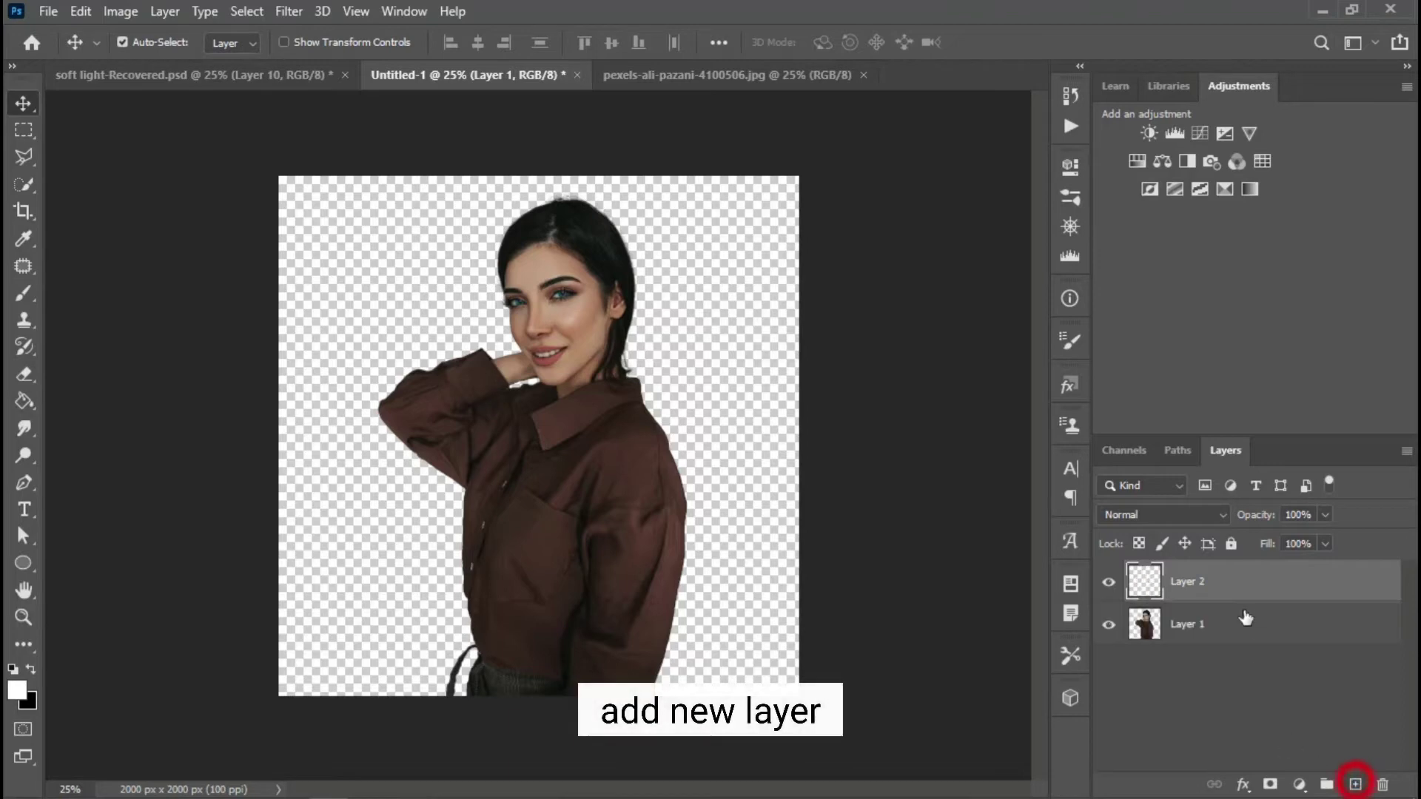
{"action": "left_click", "coordinate": [1245, 584]}
{"action": "key", "text": "ctrl+bracketleft"}
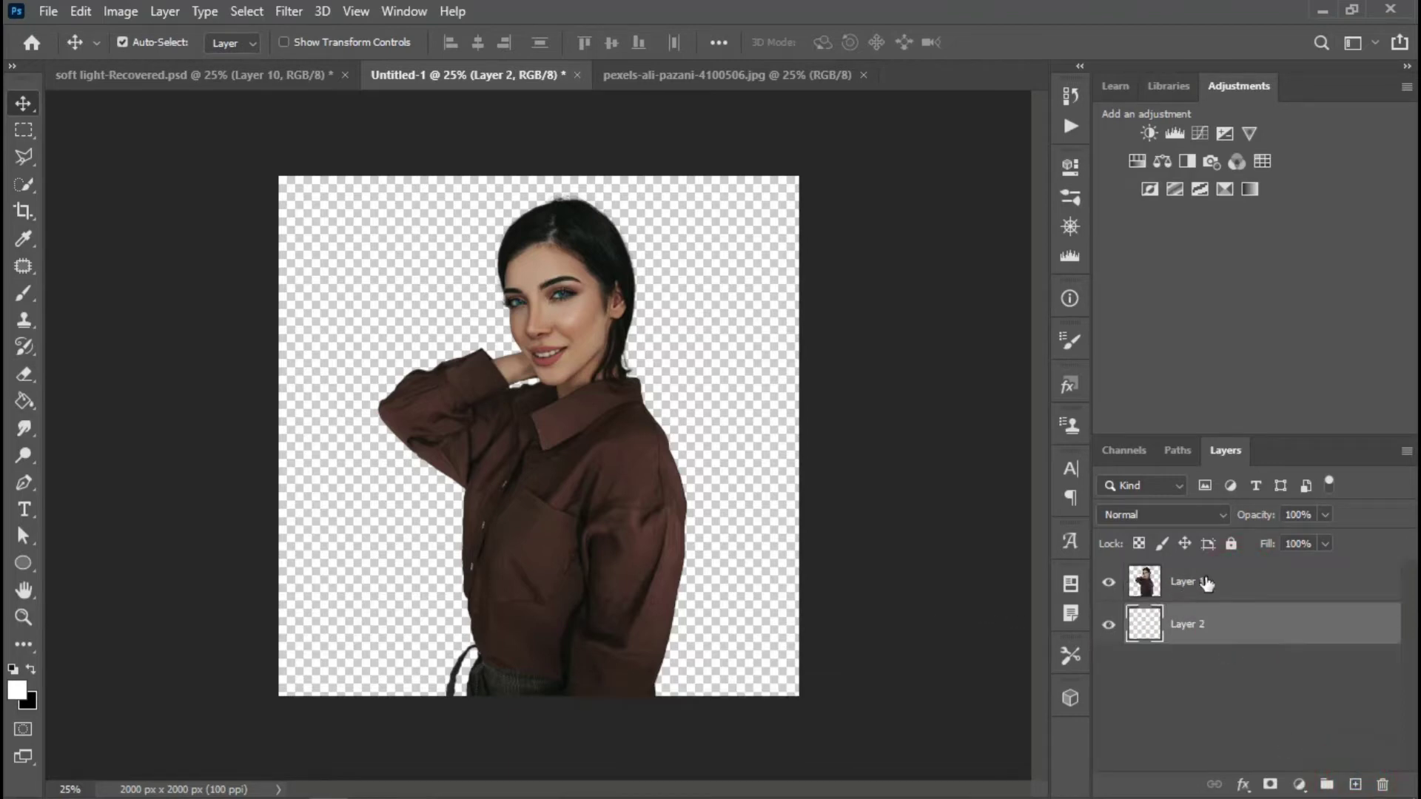
Step: Fill the new background layer with white (#ffffff) using the Paint Bucket
{"action": "left_click", "coordinate": [18, 401]}
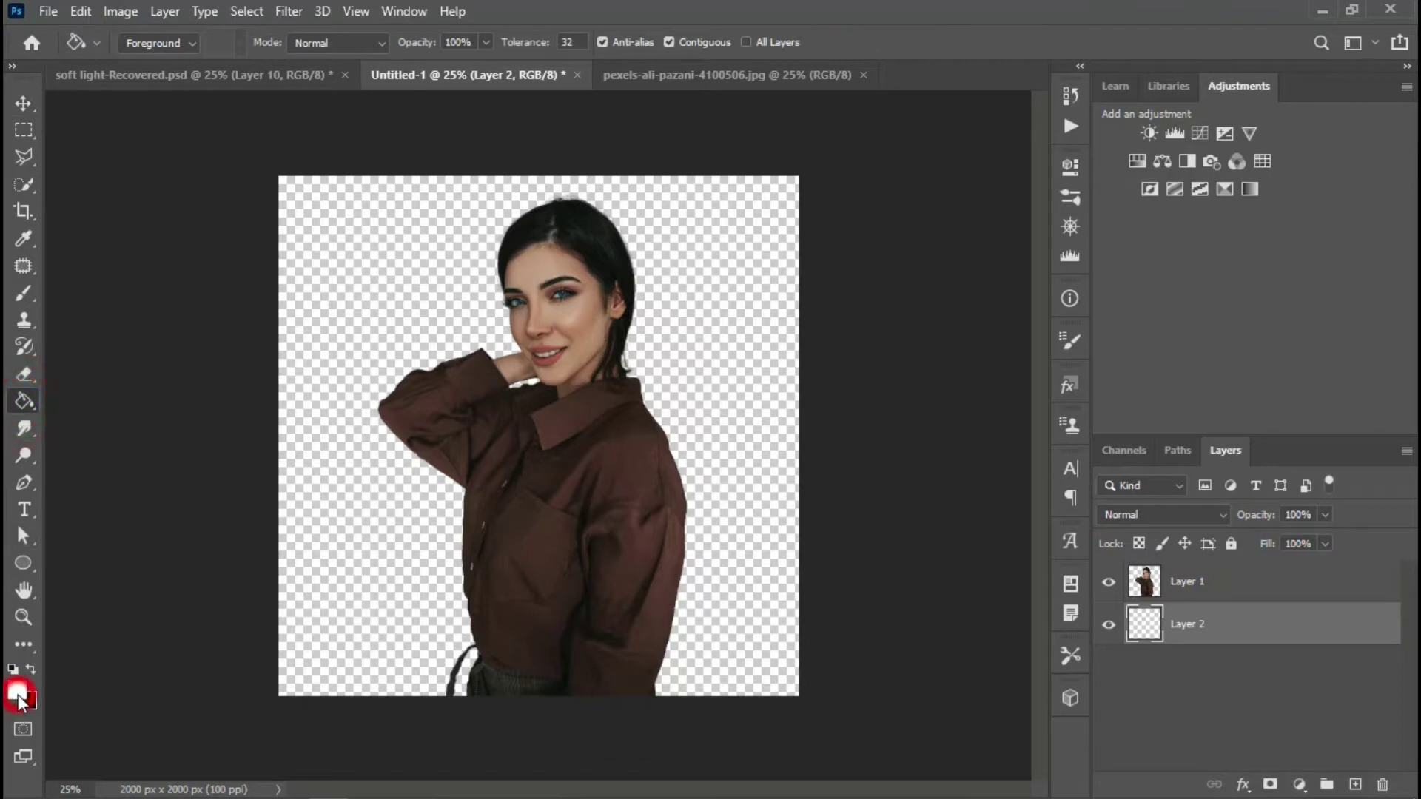
{"action": "left_click", "coordinate": [17, 694]}
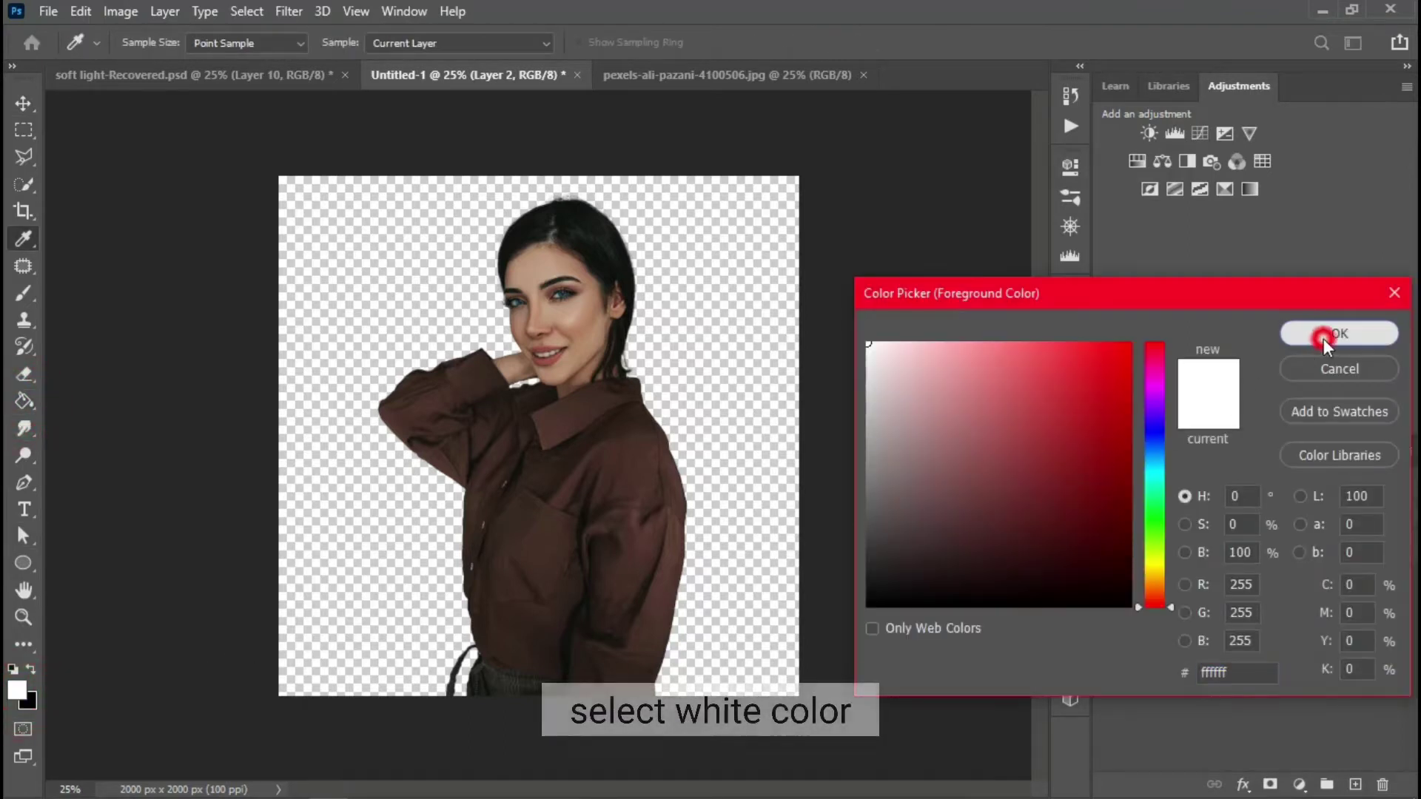
{"action": "left_click", "coordinate": [1324, 339]}
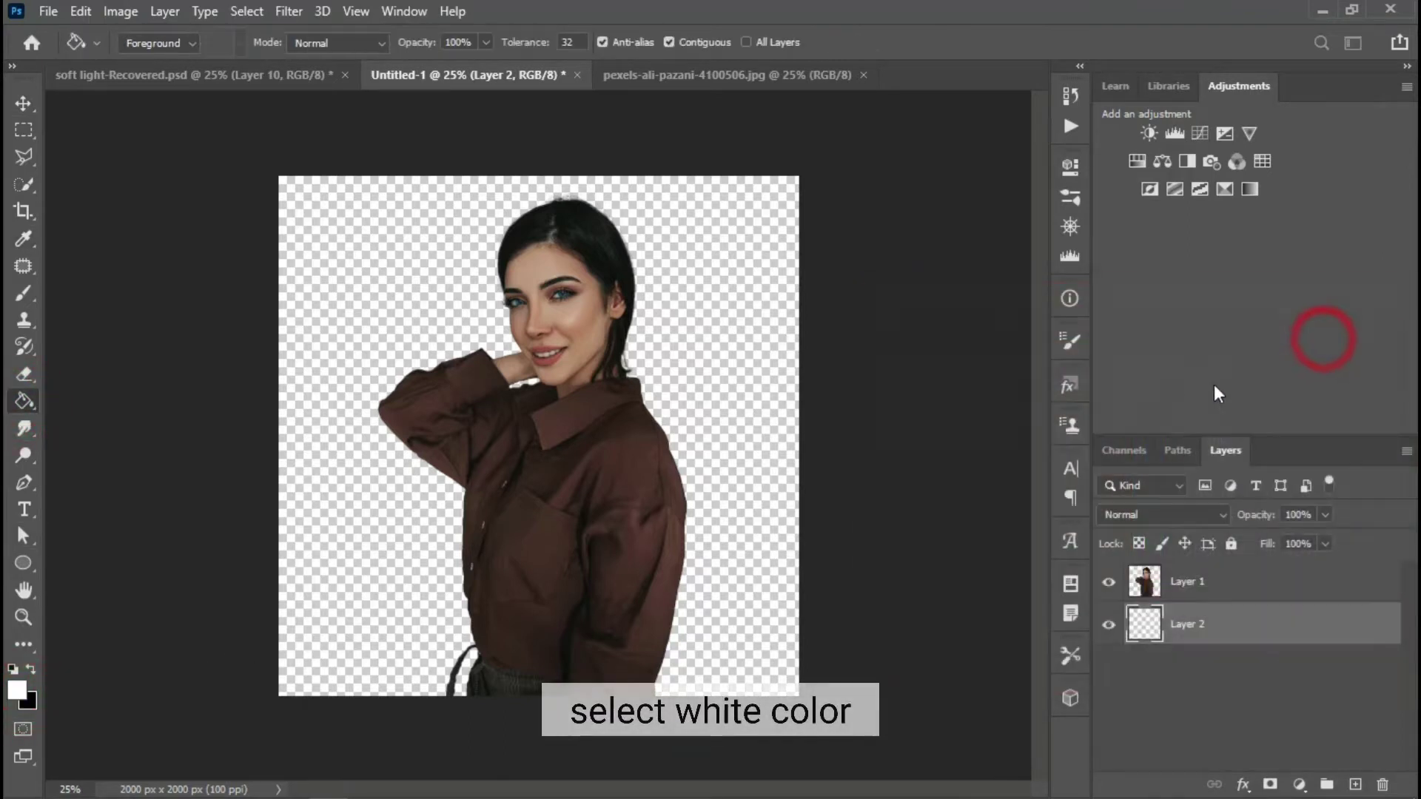
{"action": "left_click", "coordinate": [340, 486]}
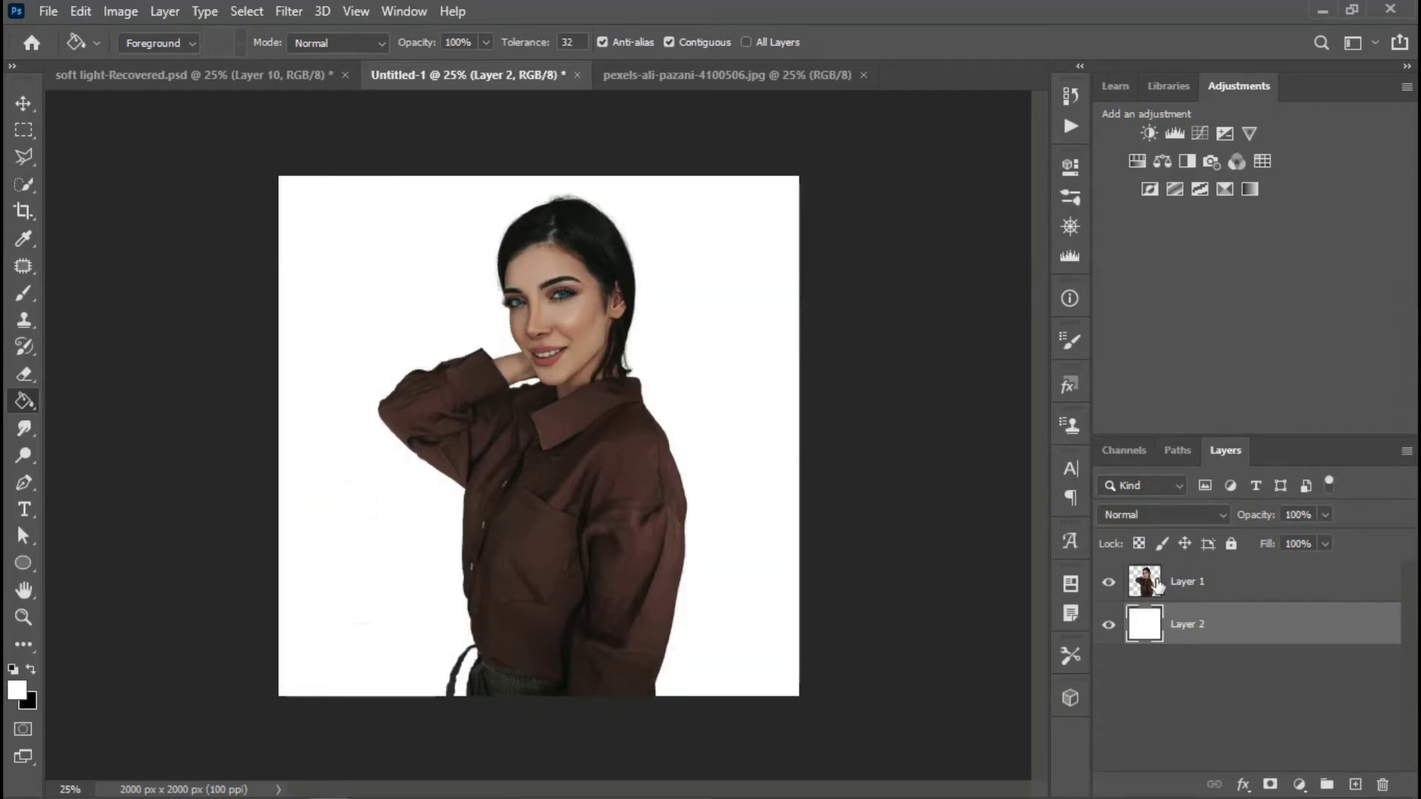
Step: Load the woman's outline as a selection from Layer 1 and add a layer mask from it
{"action": "left_click", "coordinate": [1158, 585]}
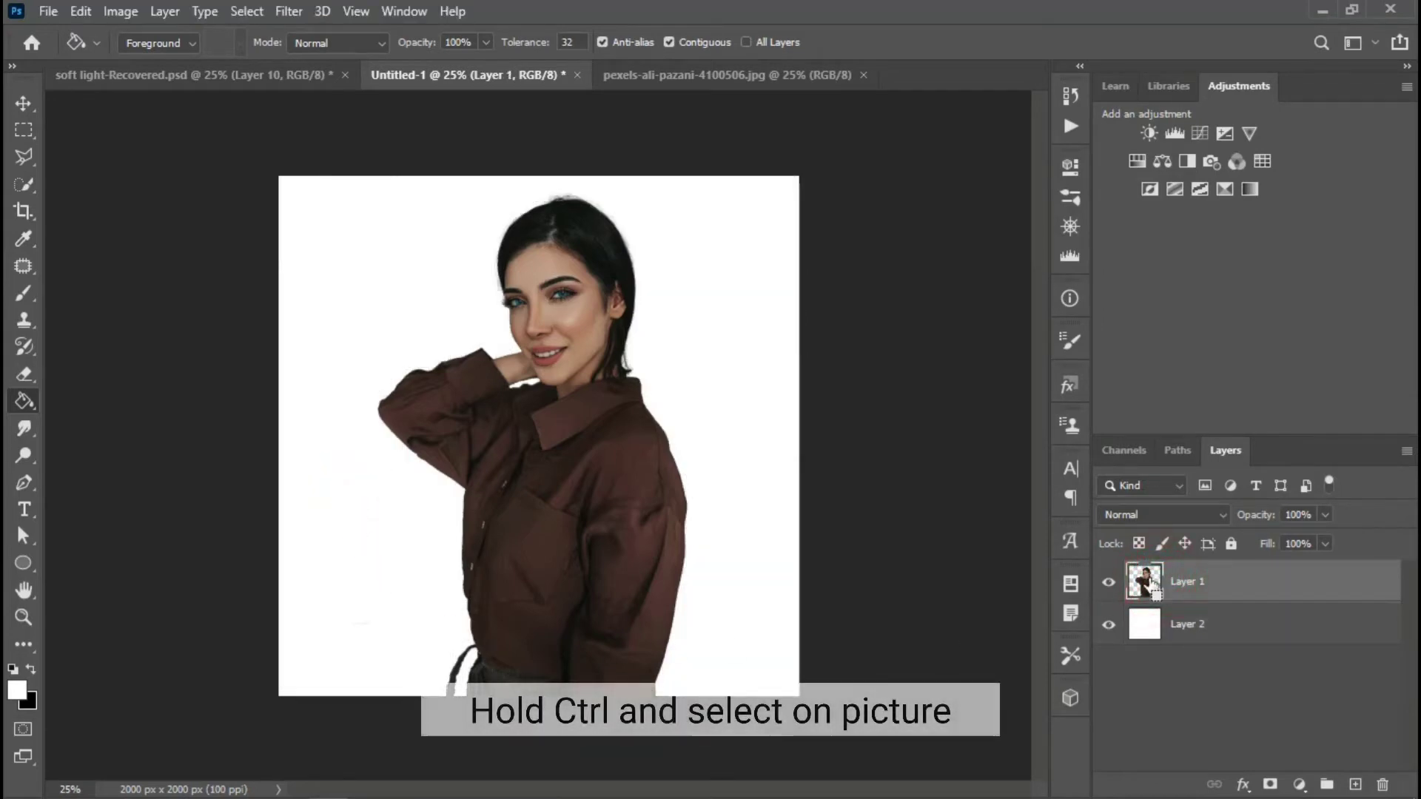
{"action": "left_click", "coordinate": [1149, 585], "text": "ctrl"}
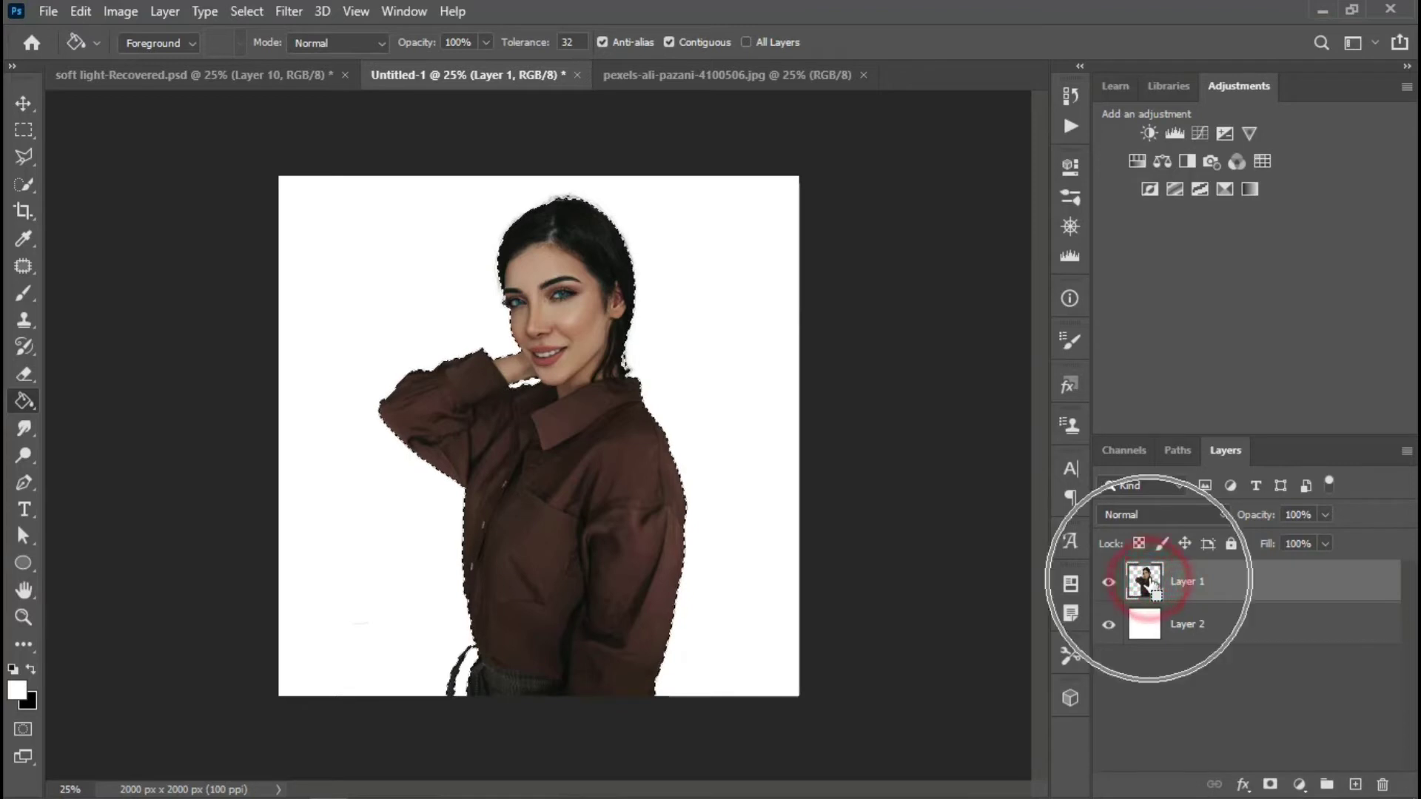
{"action": "left_click", "coordinate": [1070, 166]}
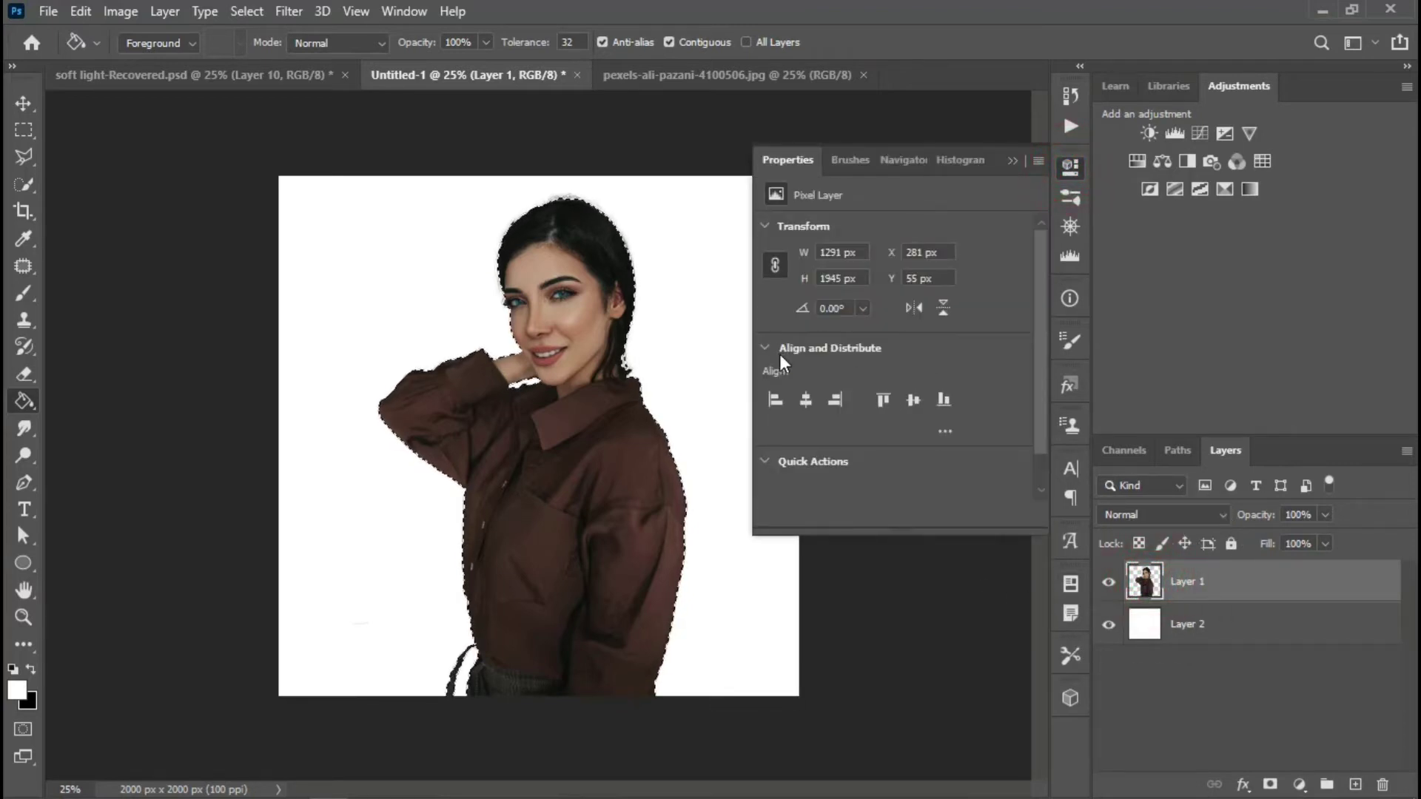
{"action": "left_click", "coordinate": [1012, 160]}
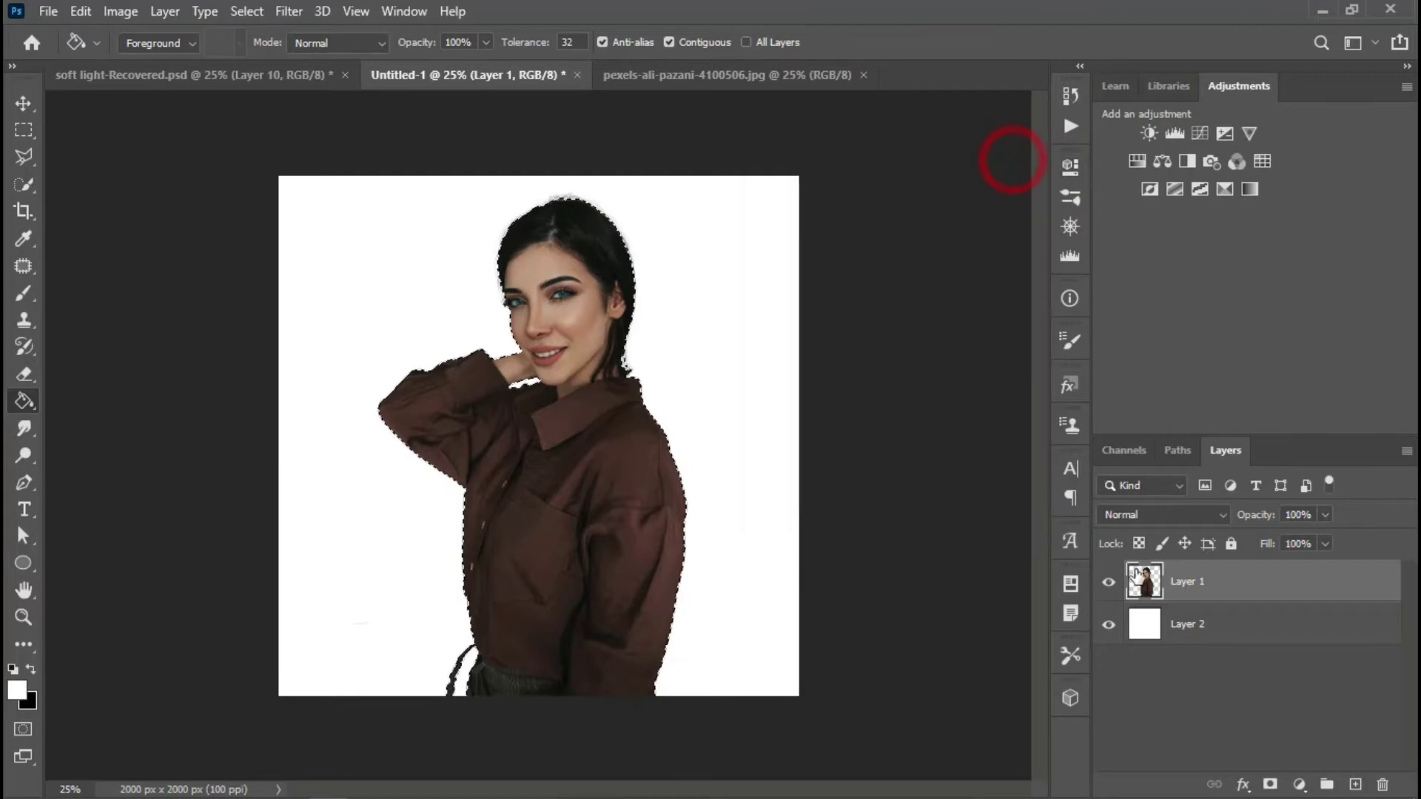
{"action": "left_click", "coordinate": [1270, 784]}
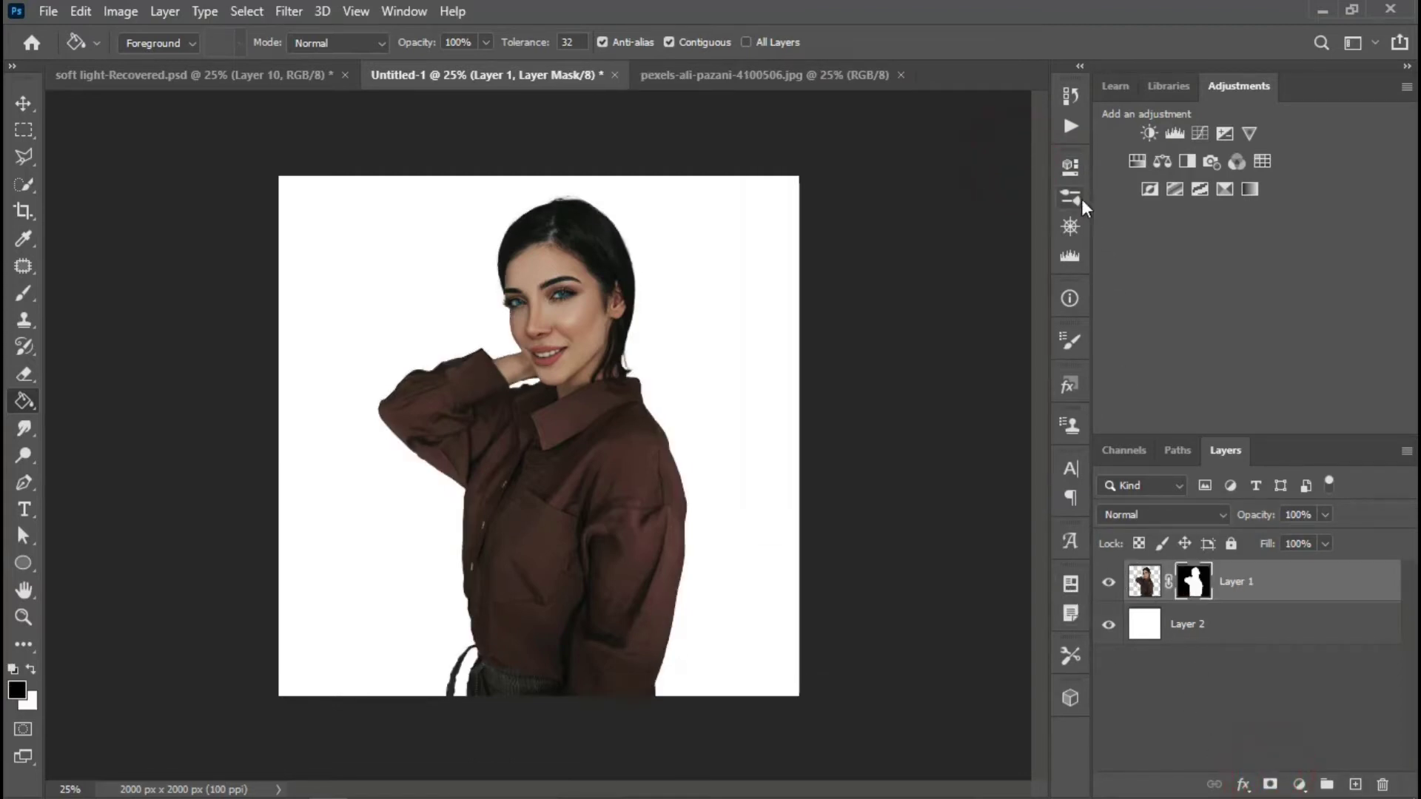
Step: Feather the woman's layer mask slightly and check the softened edges along the shirt
{"action": "left_click", "coordinate": [1075, 168]}
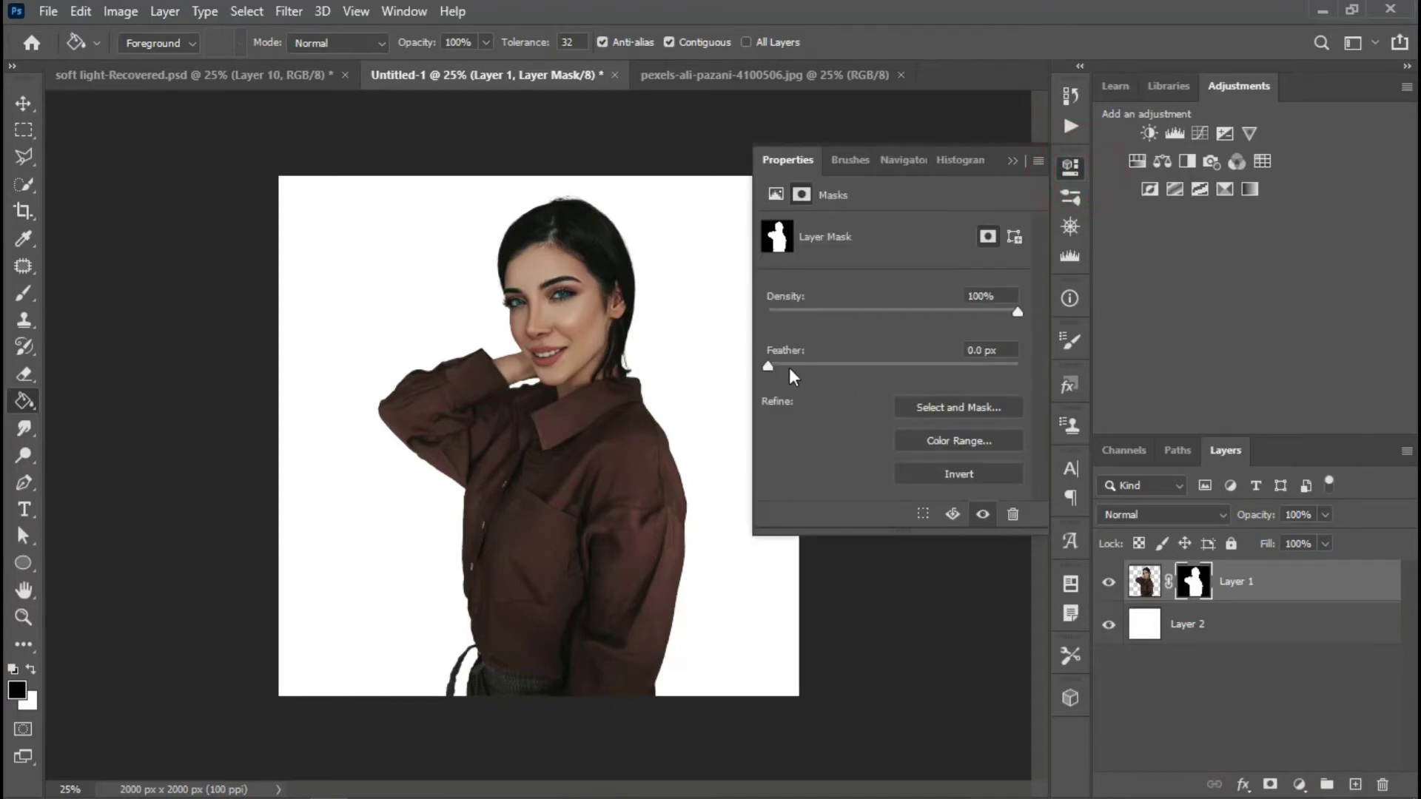
{"action": "left_click_drag", "start_coordinate": [771, 364], "coordinate": [789, 361]}
{"action": "left_click", "coordinate": [1011, 160]}
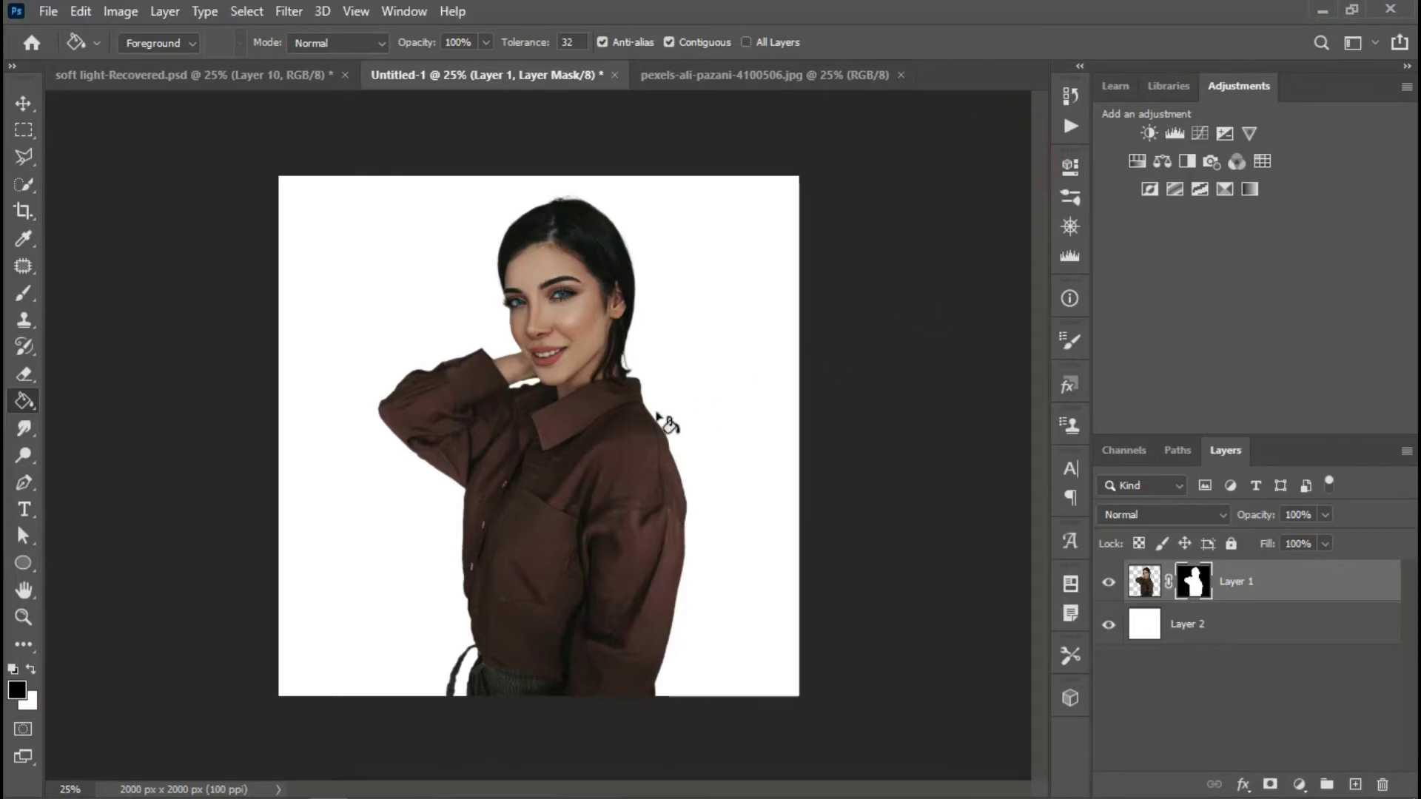
{"action": "scroll", "coordinate": [503, 452], "scroll_direction": "up", "scroll_amount": 3}
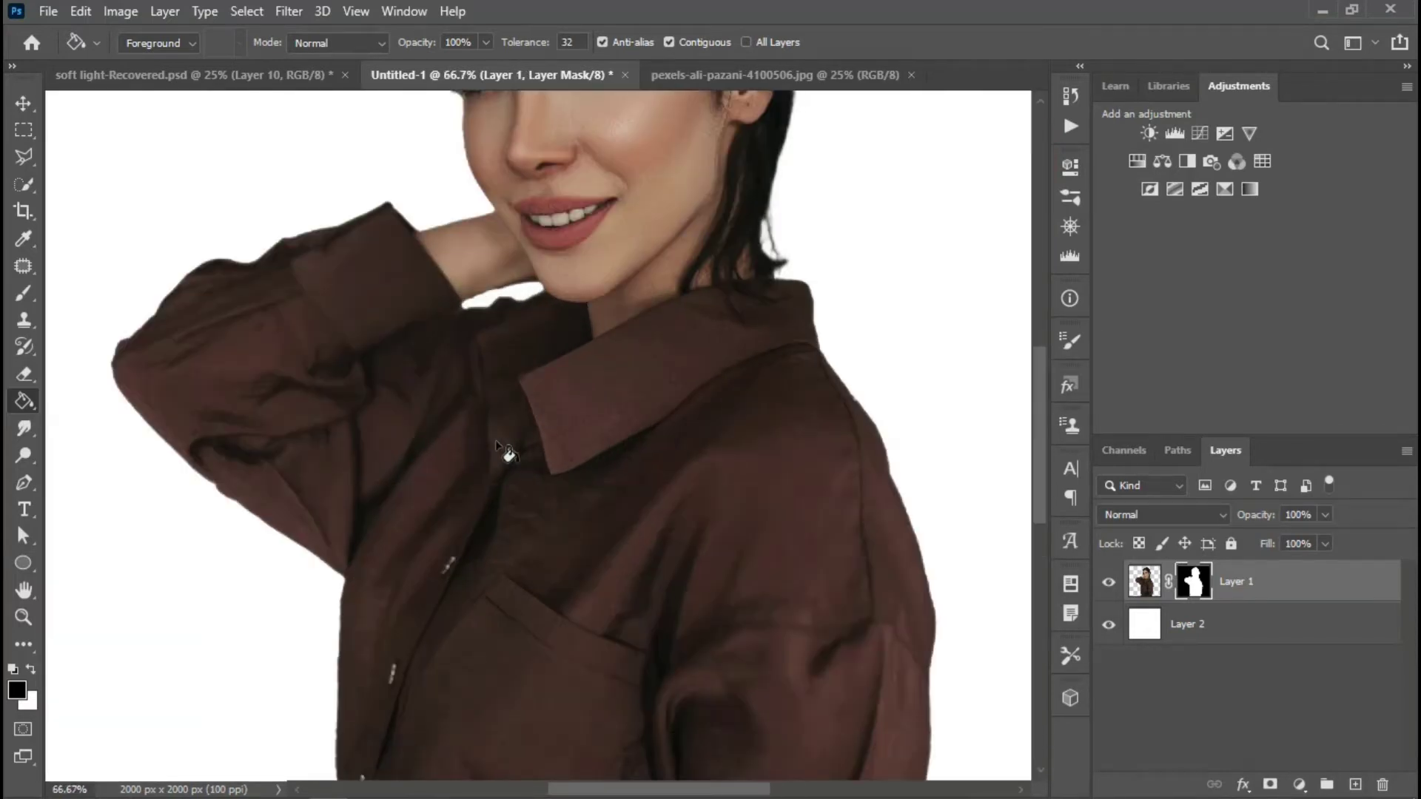
{"action": "left_click_drag", "start_coordinate": [462, 590], "coordinate": [477, 311]}
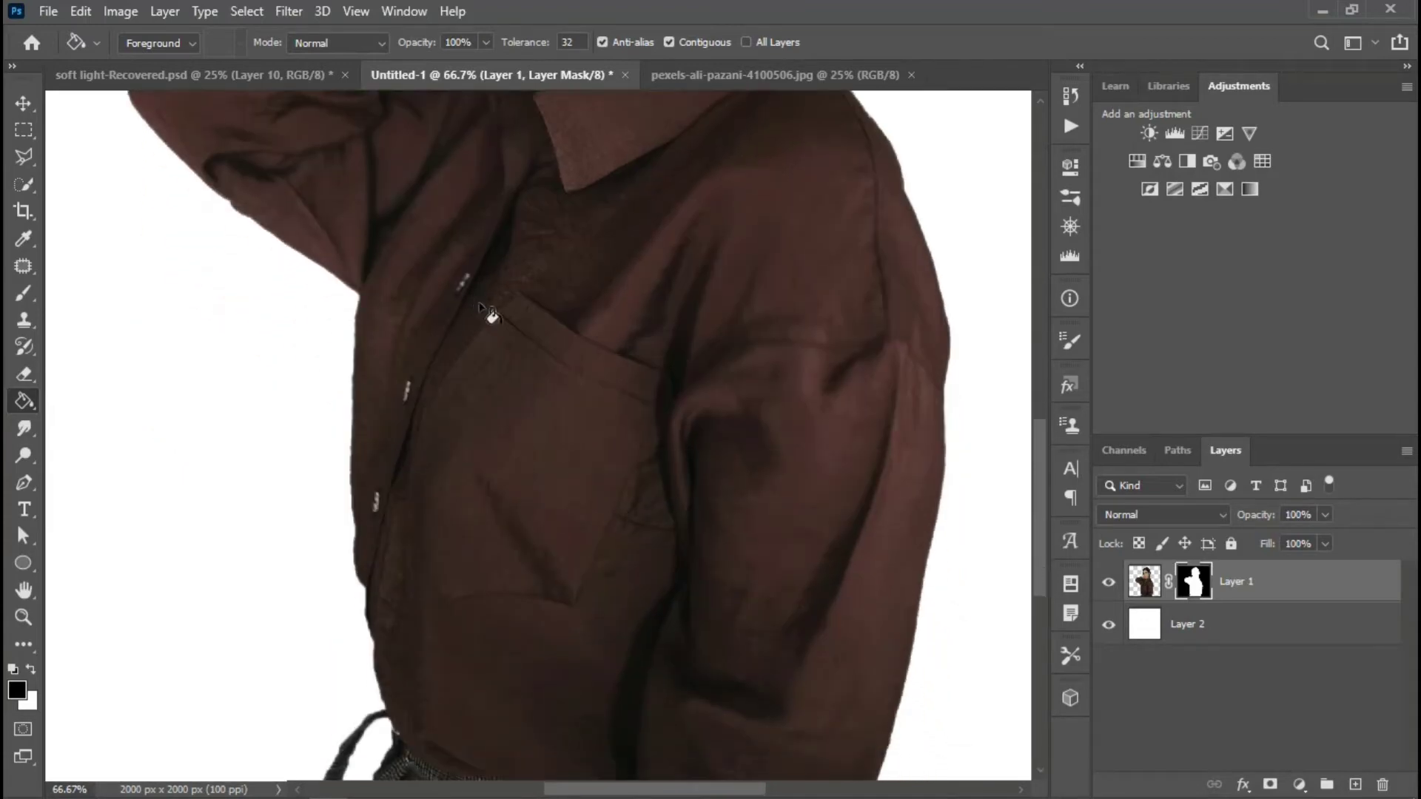
{"action": "scroll", "coordinate": [479, 305], "scroll_direction": "down", "scroll_amount": 3}
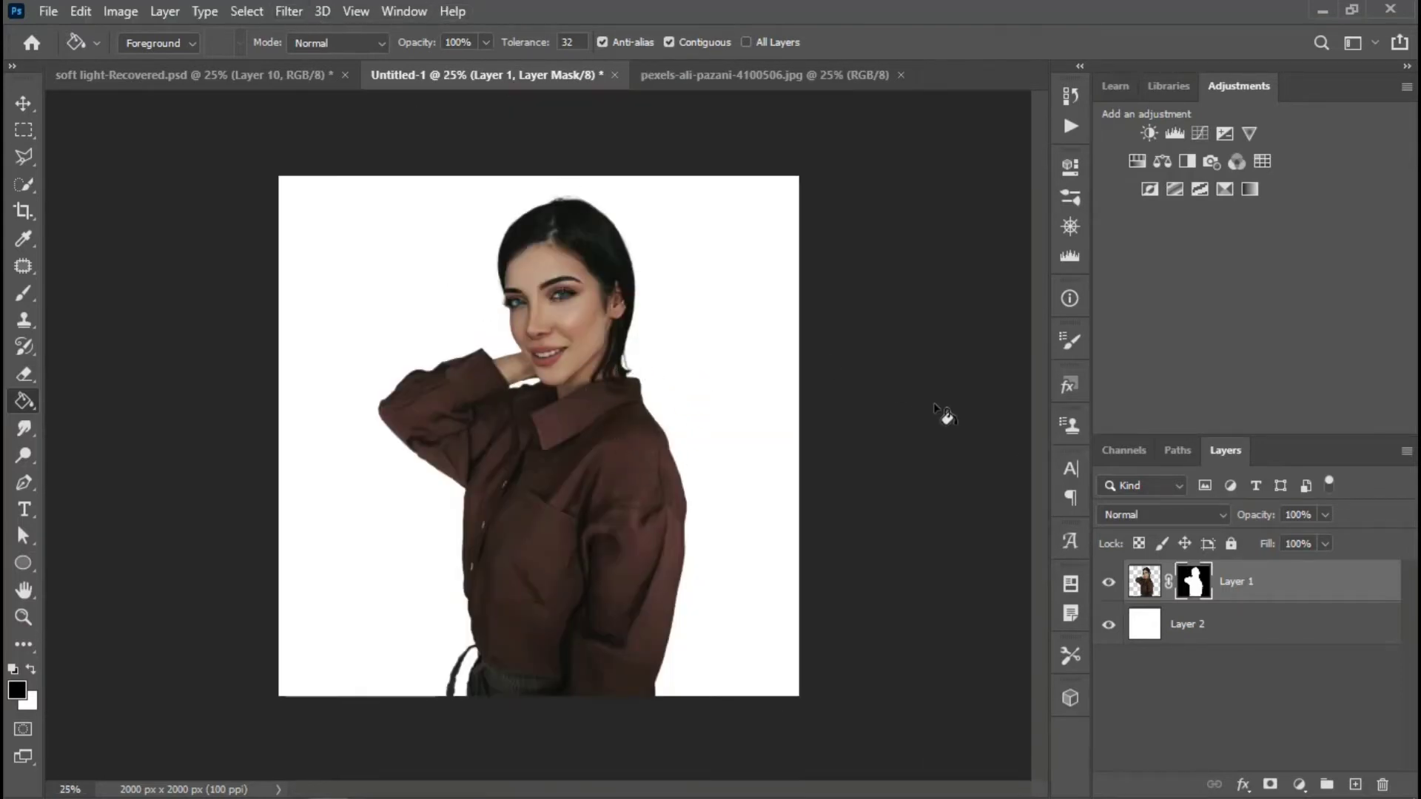
Step: In the Camera Raw Filter for the woman's image, set Exposure to +0.15, Contrast +18, Highlights +28, Shadows +100 and Whites +22
{"action": "left_click", "coordinate": [1150, 586]}
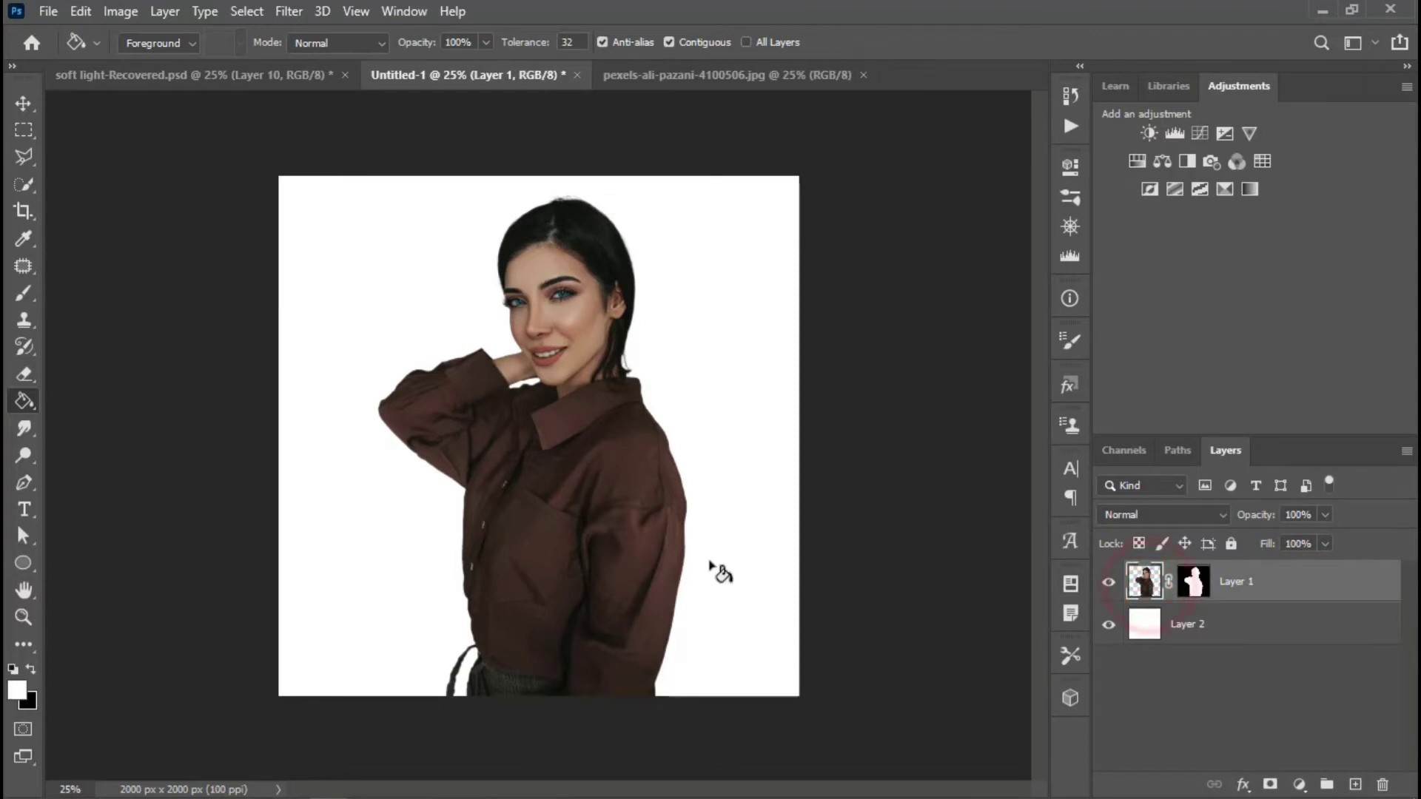
{"action": "left_click", "coordinate": [289, 11]}
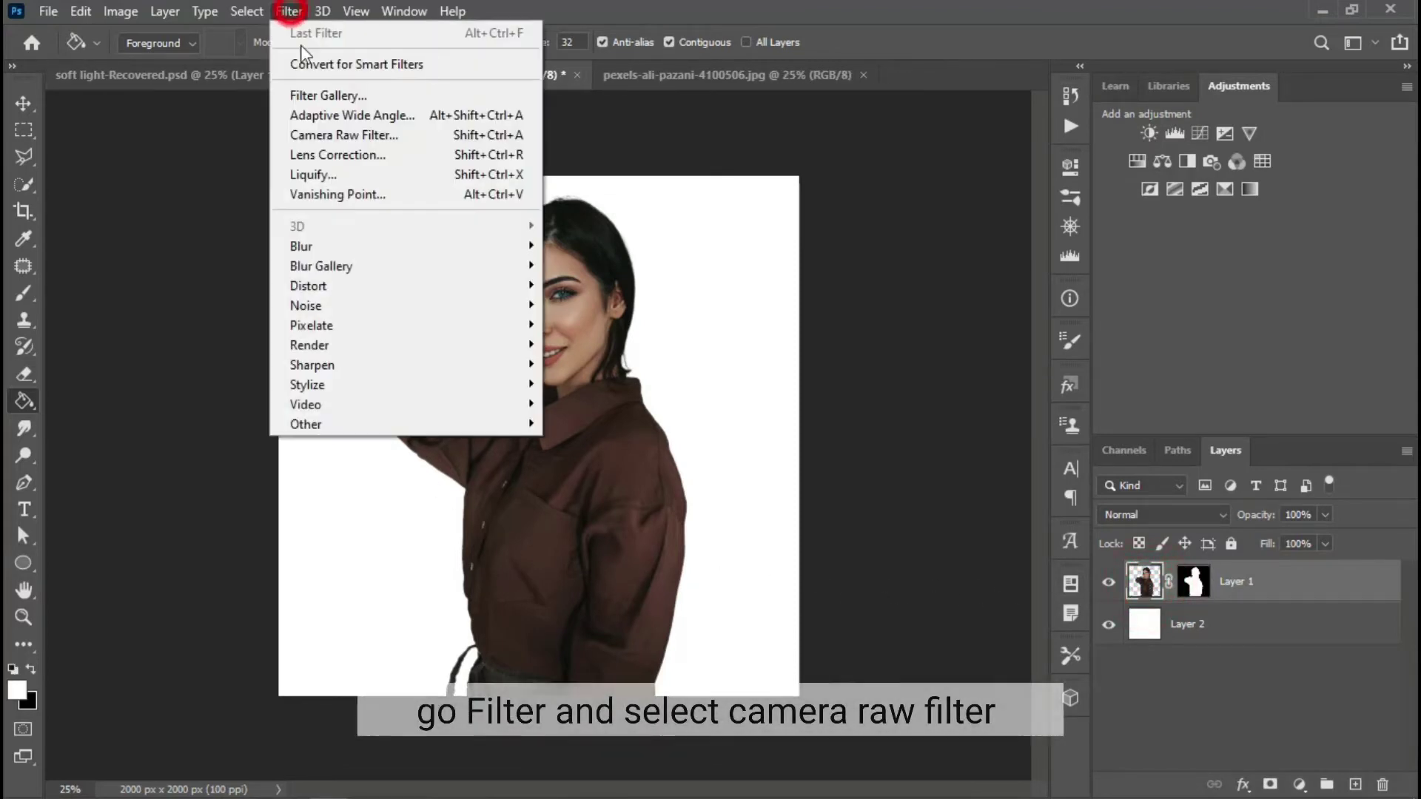
{"action": "left_click", "coordinate": [357, 134]}
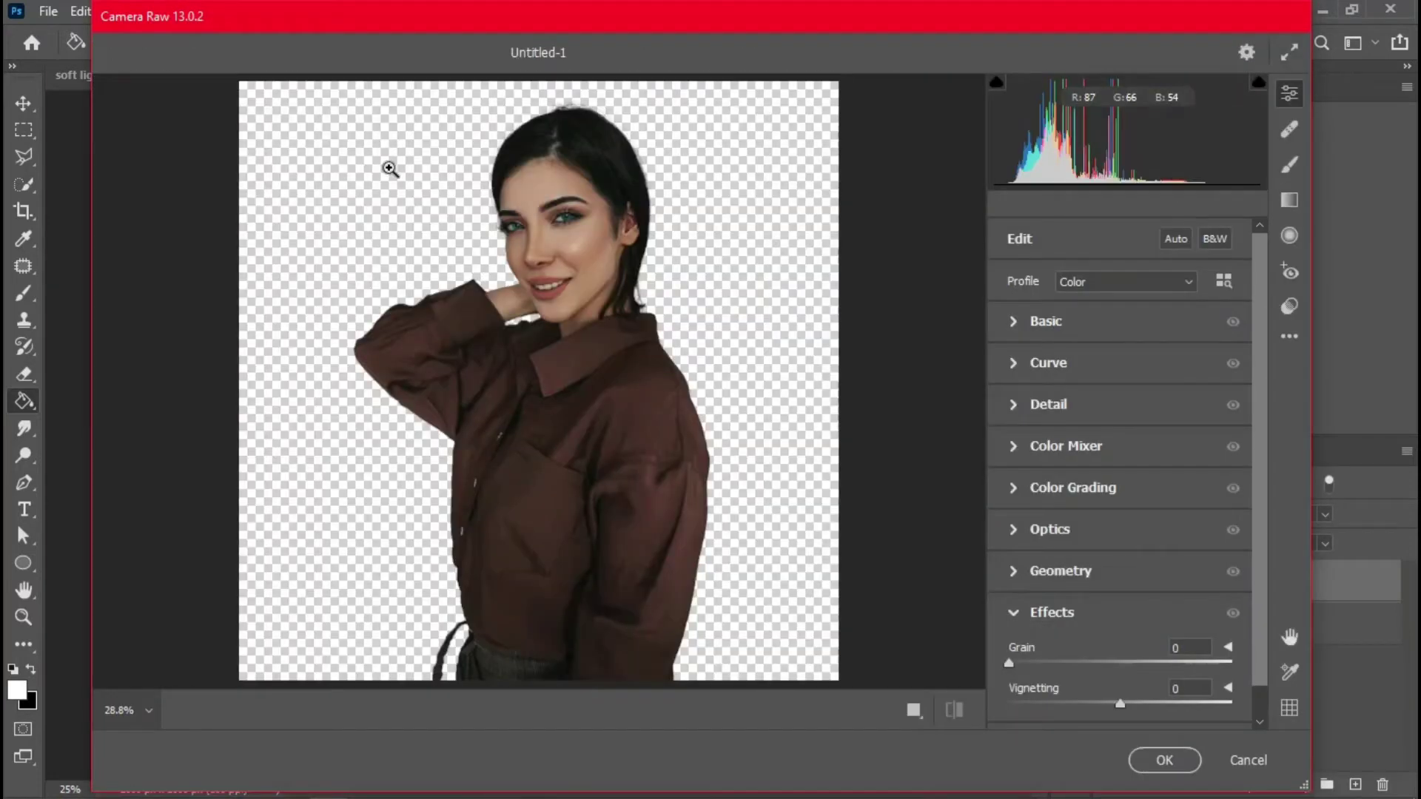
{"action": "left_click", "coordinate": [1013, 322]}
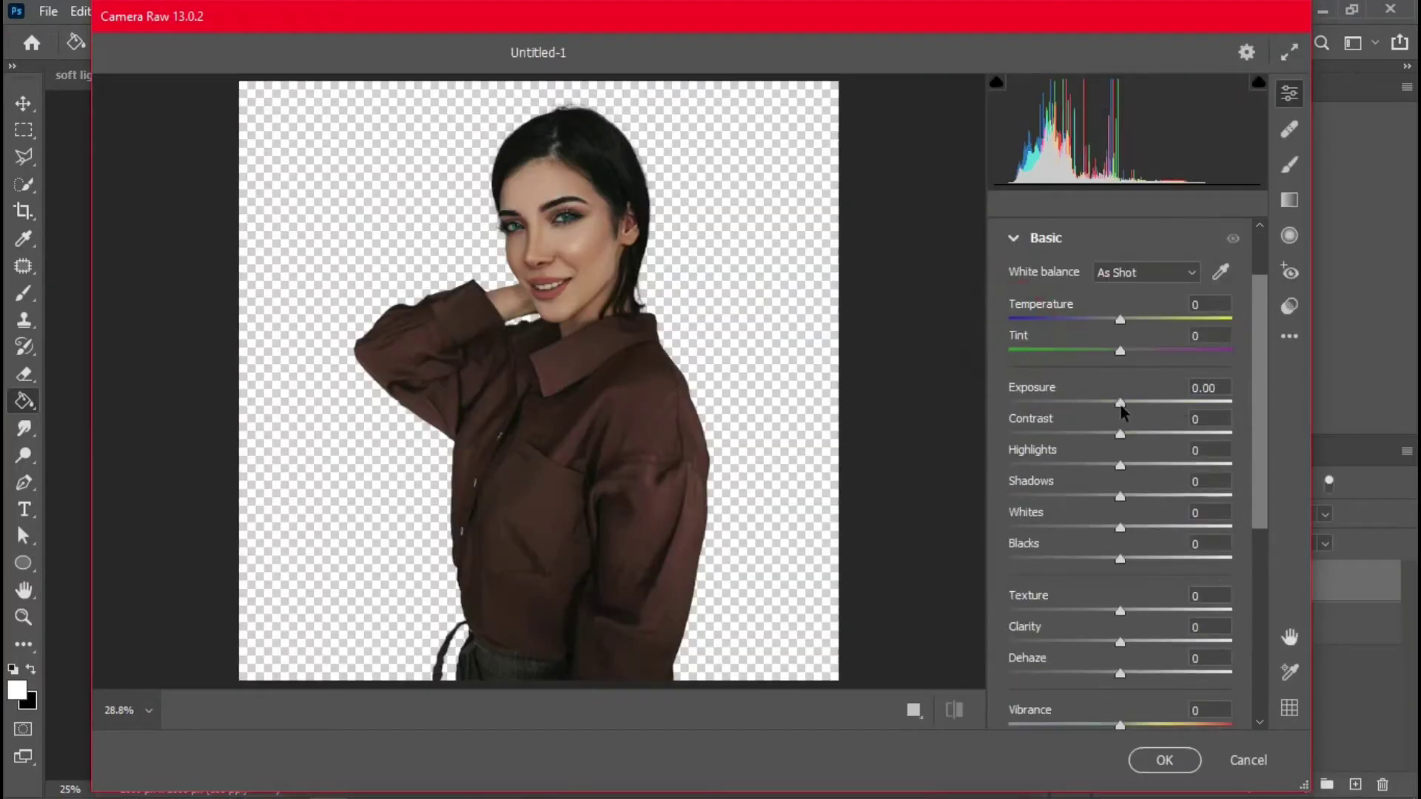
{"action": "left_click_drag", "start_coordinate": [1117, 404], "coordinate": [1238, 497]}
{"action": "left_click", "coordinate": [1113, 435]}
{"action": "mouse_move", "coordinate": [1120, 527]}
{"action": "left_mouse_down"}
{"action": "mouse_move", "coordinate": [1137, 527]}
{"action": "mouse_move", "coordinate": [1116, 558]}
{"action": "mouse_move", "coordinate": [1214, 559]}
{"action": "mouse_move", "coordinate": [1066, 558]}
{"action": "mouse_move", "coordinate": [1129, 559]}
{"action": "mouse_move", "coordinate": [1145, 528]}
{"action": "left_mouse_up"}
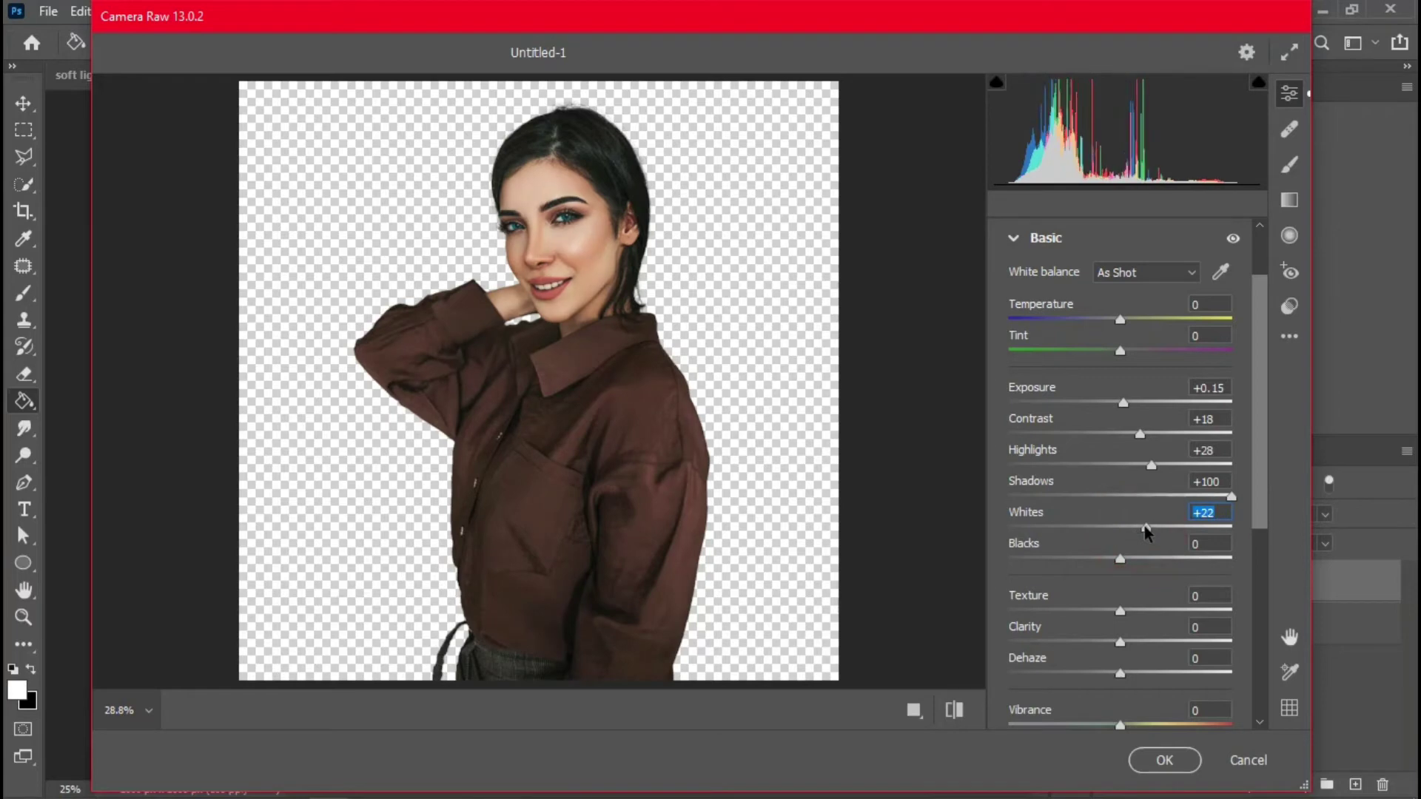
Step: Set Texture to +10 and apply the Camera Raw adjustments
{"action": "left_click_drag", "start_coordinate": [1259, 422], "coordinate": [1267, 466]}
{"action": "mouse_move", "coordinate": [1122, 546]}
{"action": "left_mouse_down"}
{"action": "mouse_move", "coordinate": [1256, 546]}
{"action": "mouse_move", "coordinate": [1136, 554]}
{"action": "left_mouse_up"}
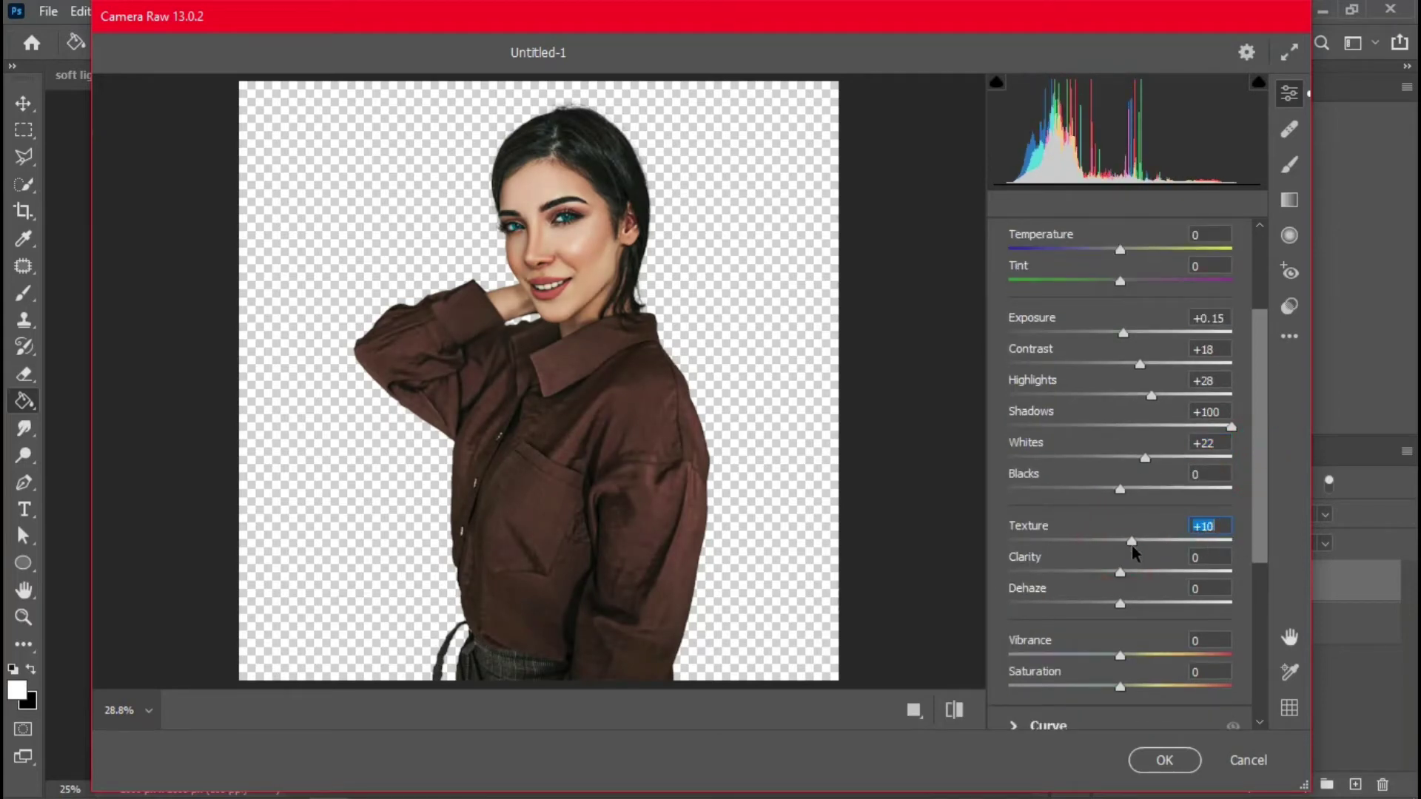
{"action": "left_click", "coordinate": [1164, 756]}
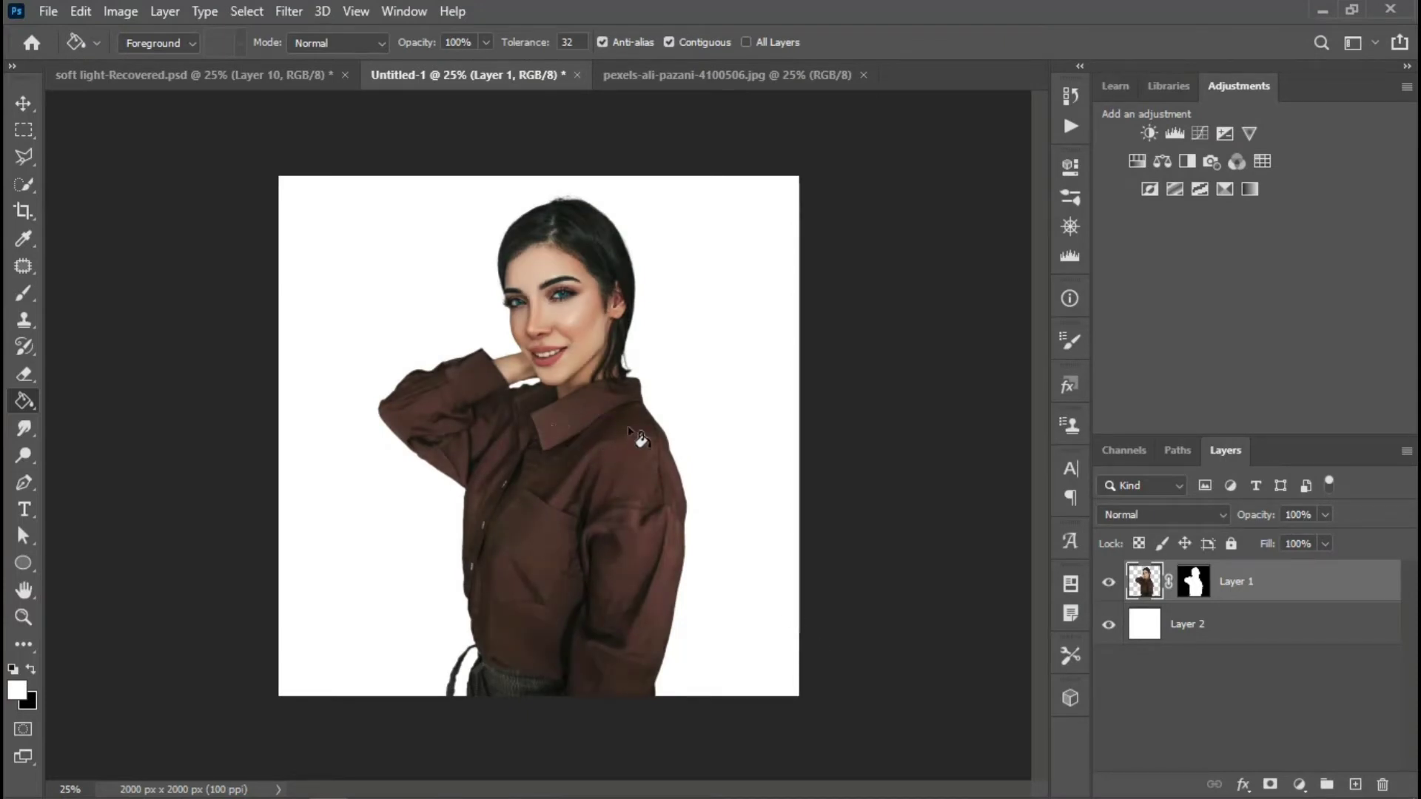
Step: Add a Gradient Overlay to the white background Layer 2 using the Foreground to Background preset from the Basics set
{"action": "left_click", "coordinate": [1143, 630]}
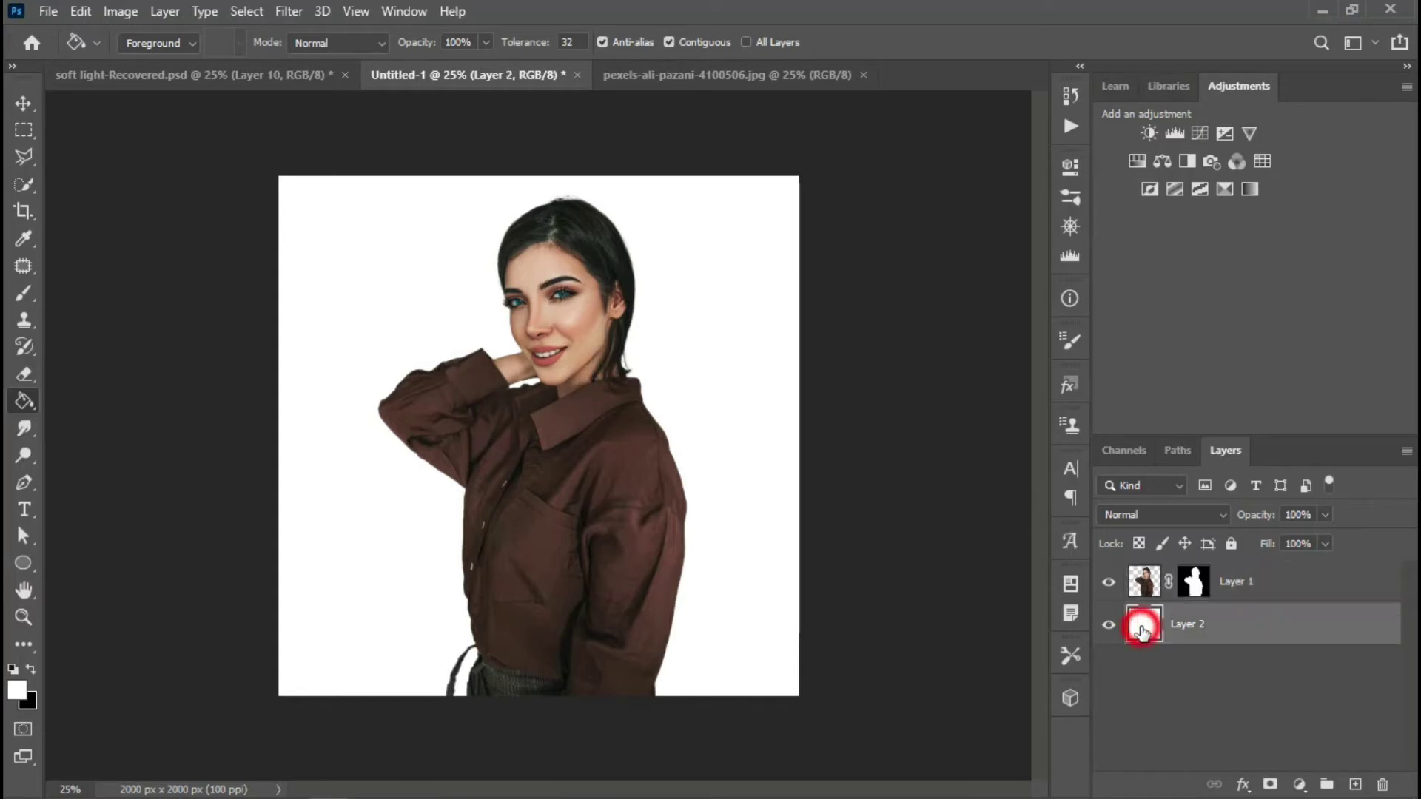
{"action": "left_click", "coordinate": [1243, 785]}
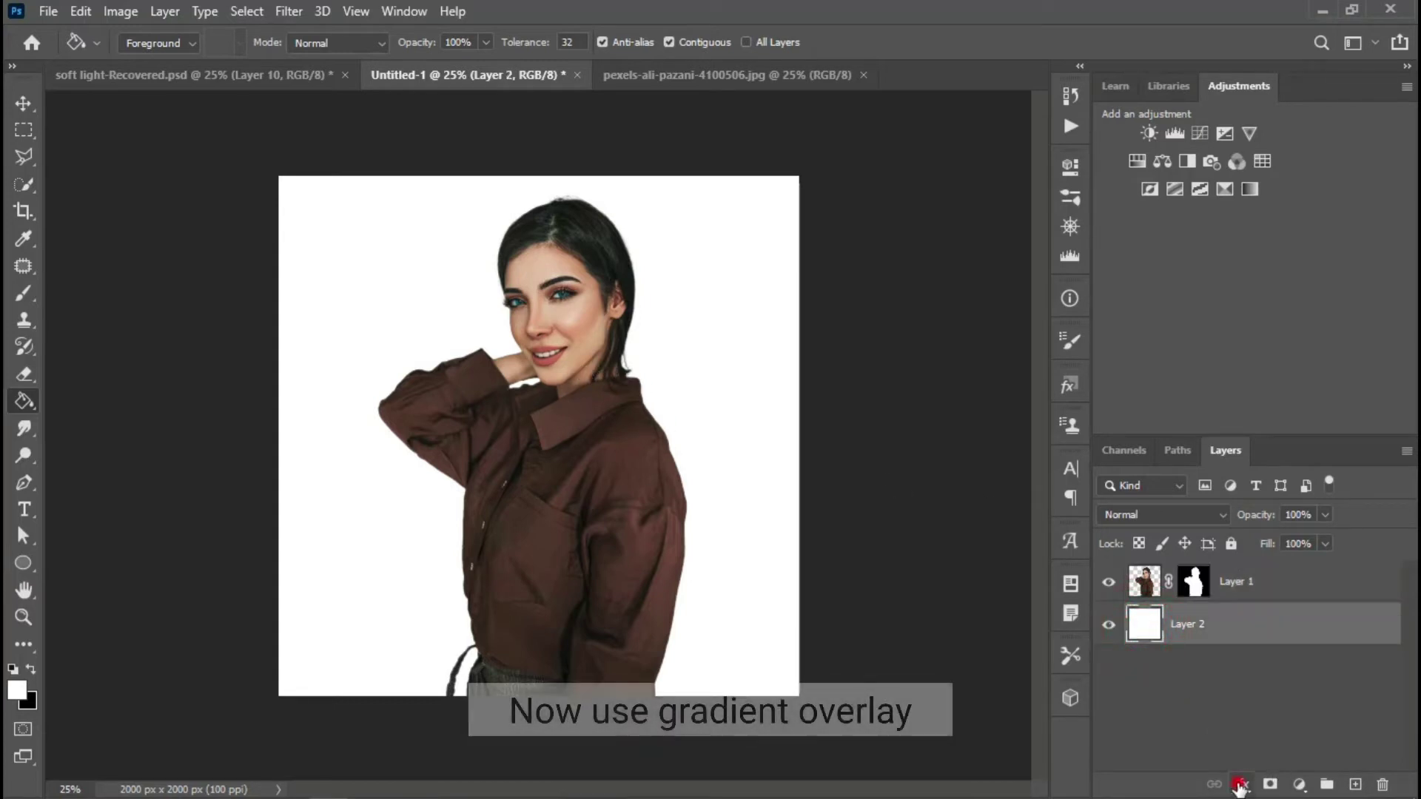
{"action": "left_click", "coordinate": [1259, 718]}
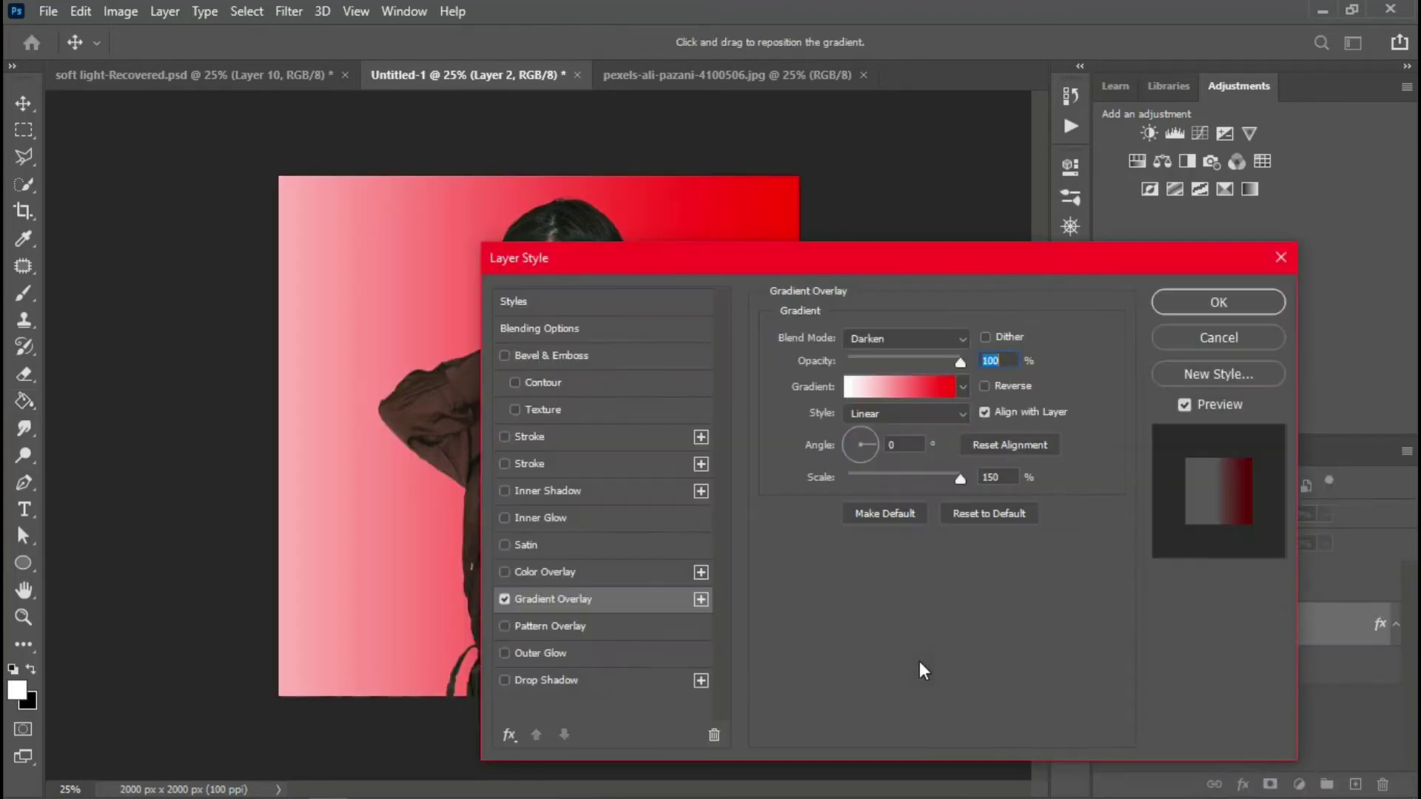
{"action": "left_click", "coordinate": [903, 382]}
{"action": "left_click", "coordinate": [962, 332]}
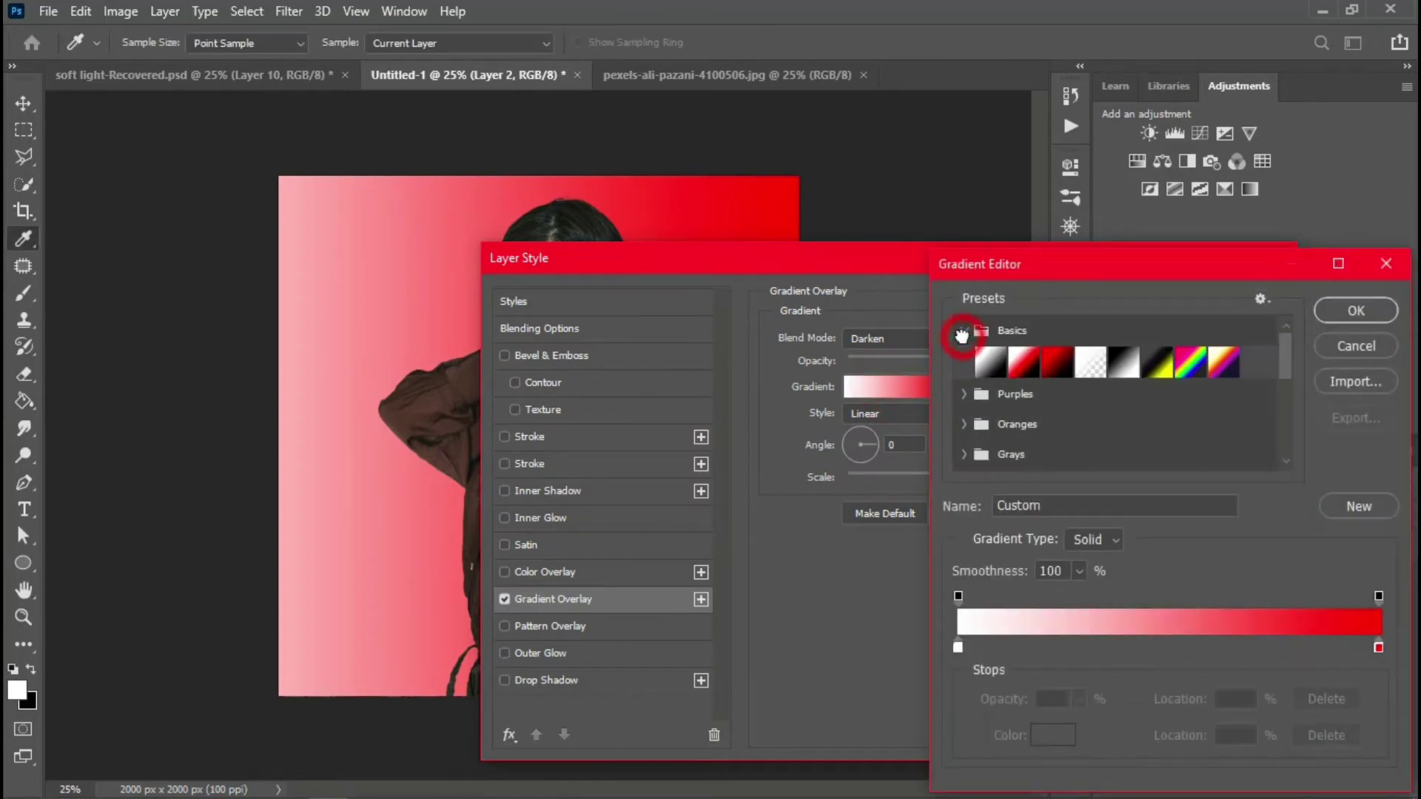
{"action": "left_click", "coordinate": [985, 364]}
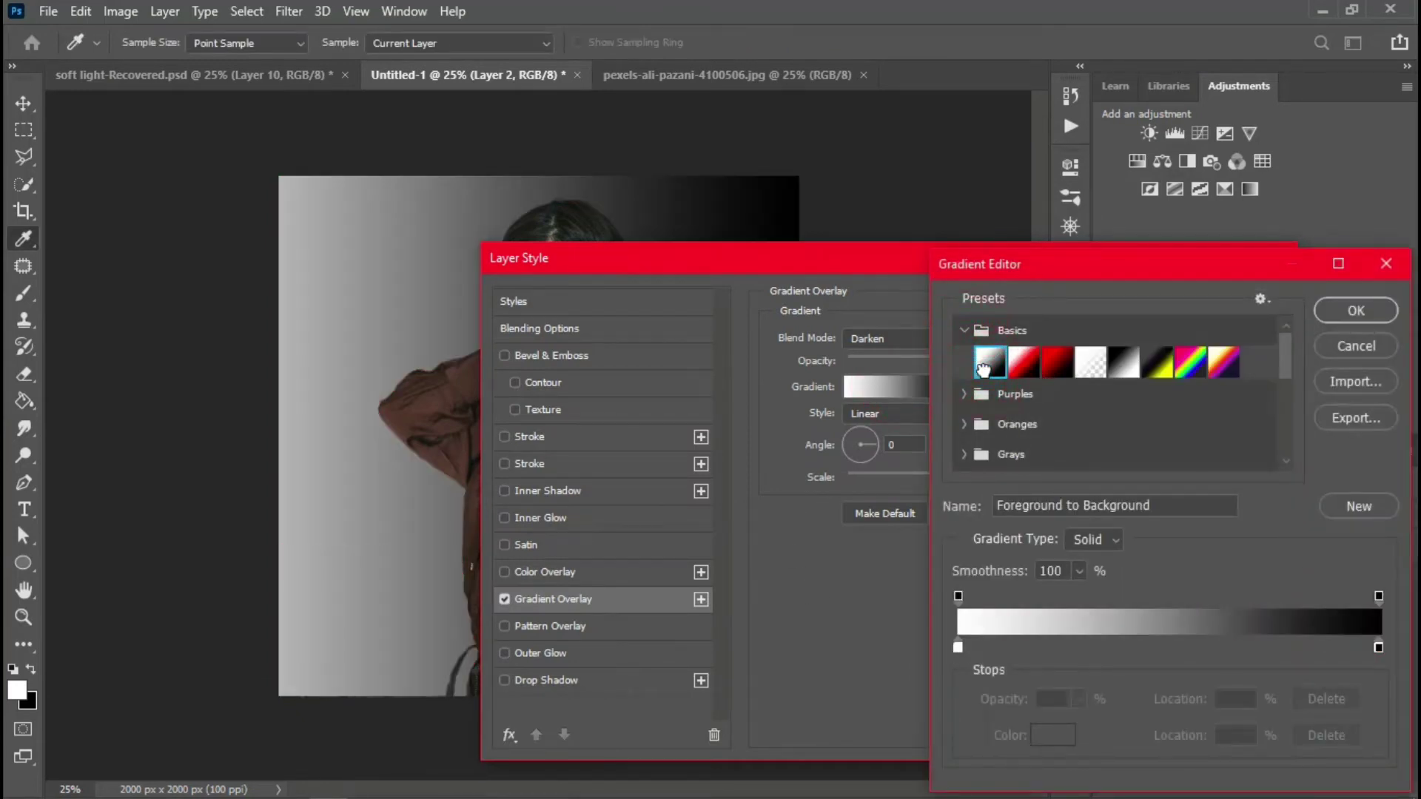
{"action": "left_click", "coordinate": [1348, 314]}
Step: Set the Gradient Overlay angle to -174° and apply the layer style
{"action": "left_click_drag", "start_coordinate": [1032, 253], "coordinate": [1294, 220]}
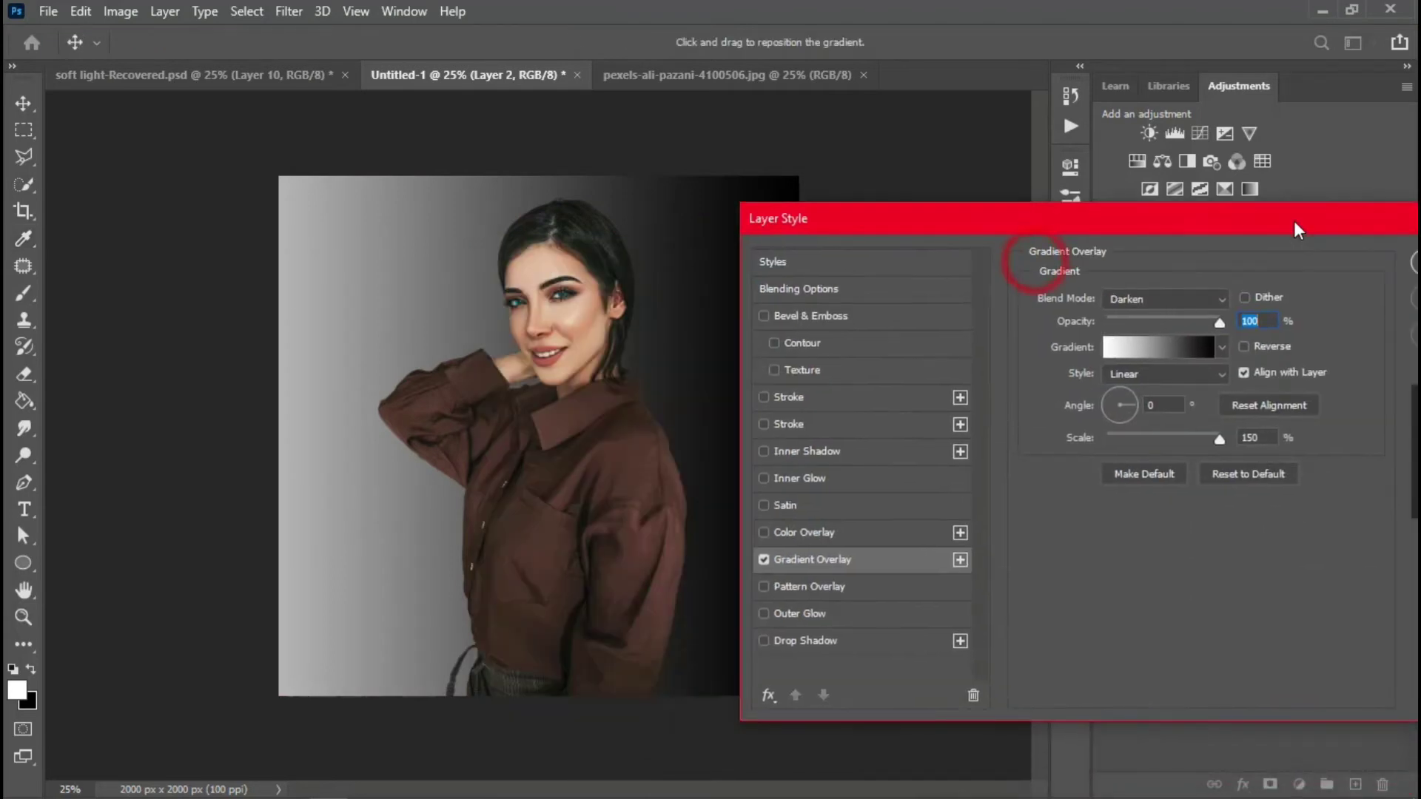
{"action": "left_click", "coordinate": [1130, 405]}
{"action": "left_click_drag", "start_coordinate": [1129, 405], "coordinate": [1105, 408]}
{"action": "left_click", "coordinate": [1103, 407]}
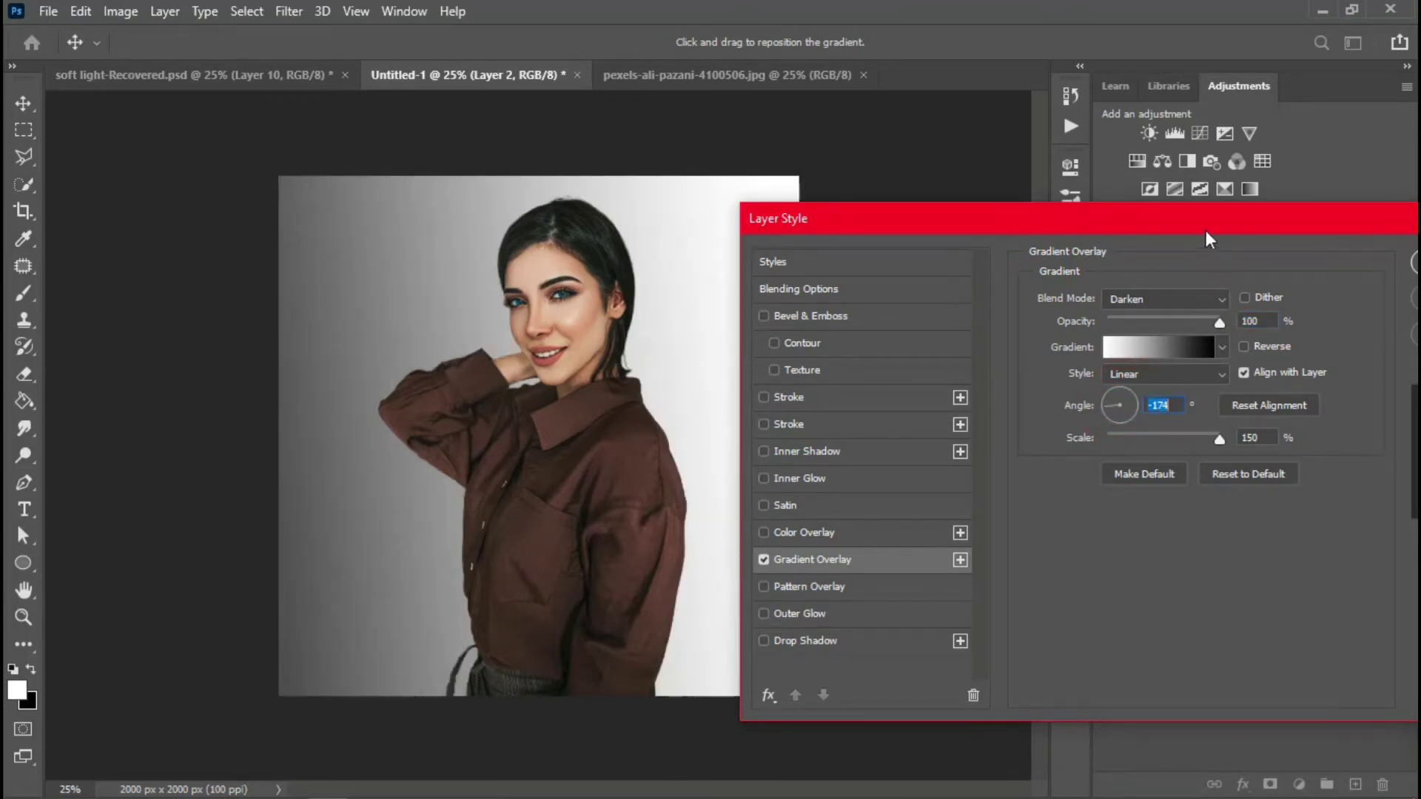
{"action": "left_click_drag", "start_coordinate": [1208, 237], "coordinate": [1069, 253]}
{"action": "left_click", "coordinate": [1330, 296]}
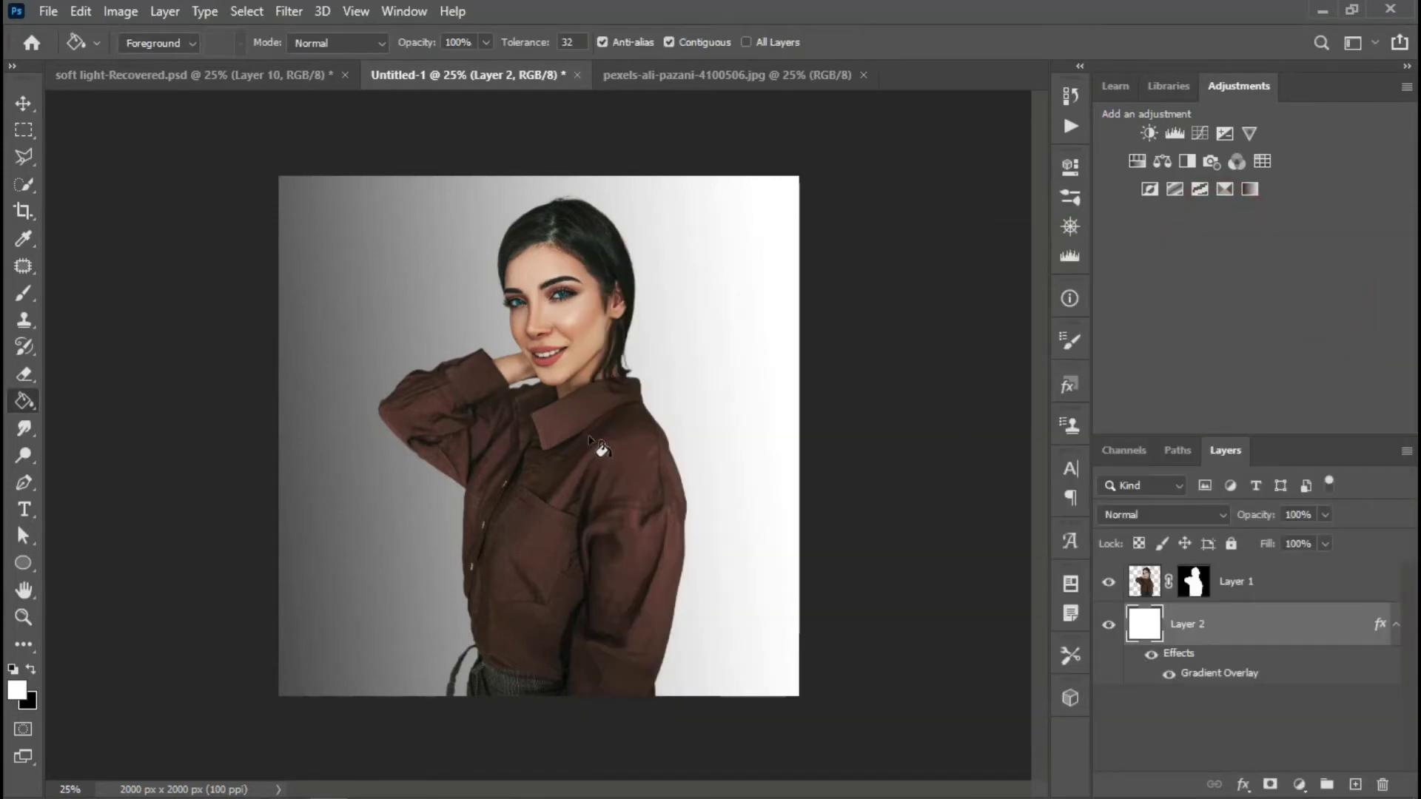
Step: Select the woman's whole shirt on Layer 1 with Quick Selection and copy it onto a new layer
{"action": "left_click", "coordinate": [22, 104]}
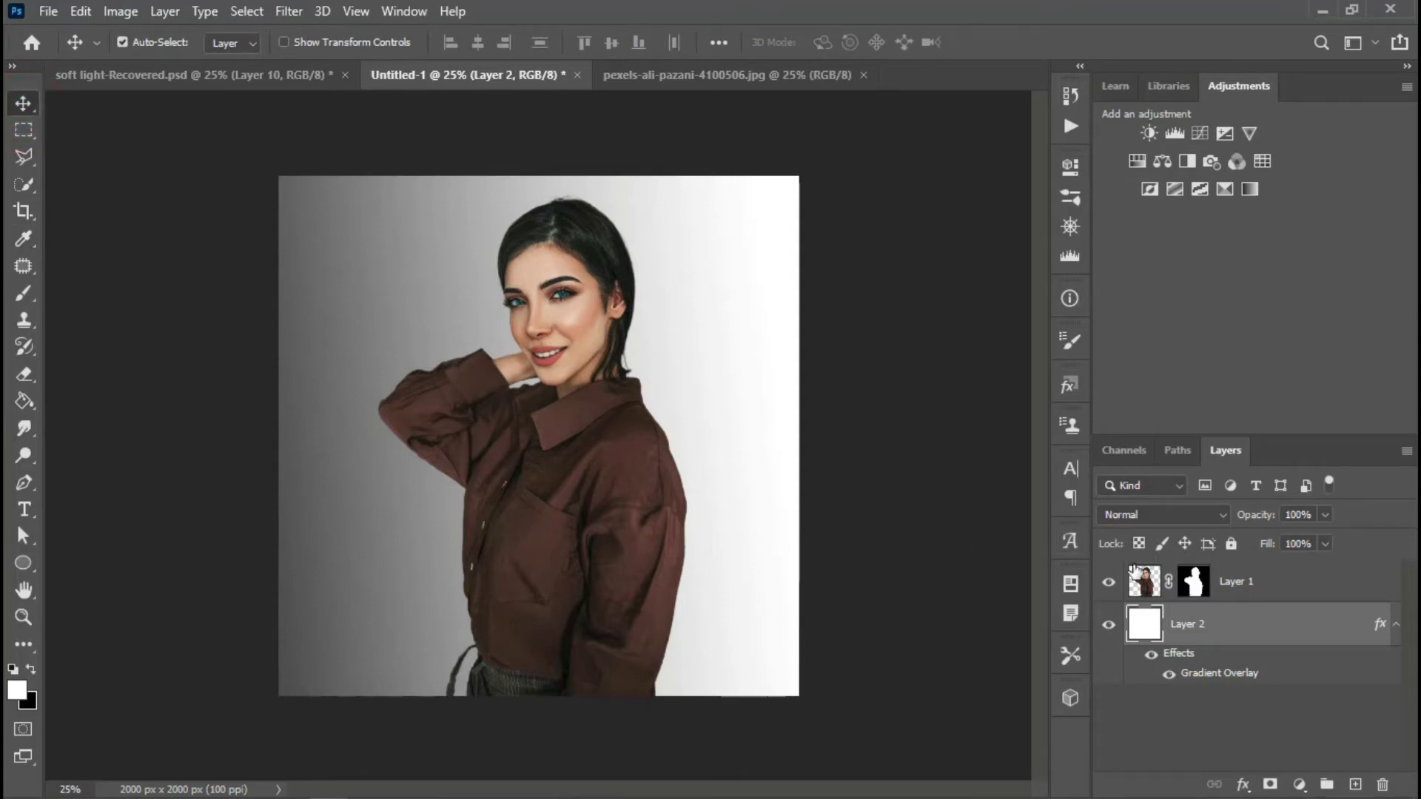
{"action": "left_click", "coordinate": [1147, 587]}
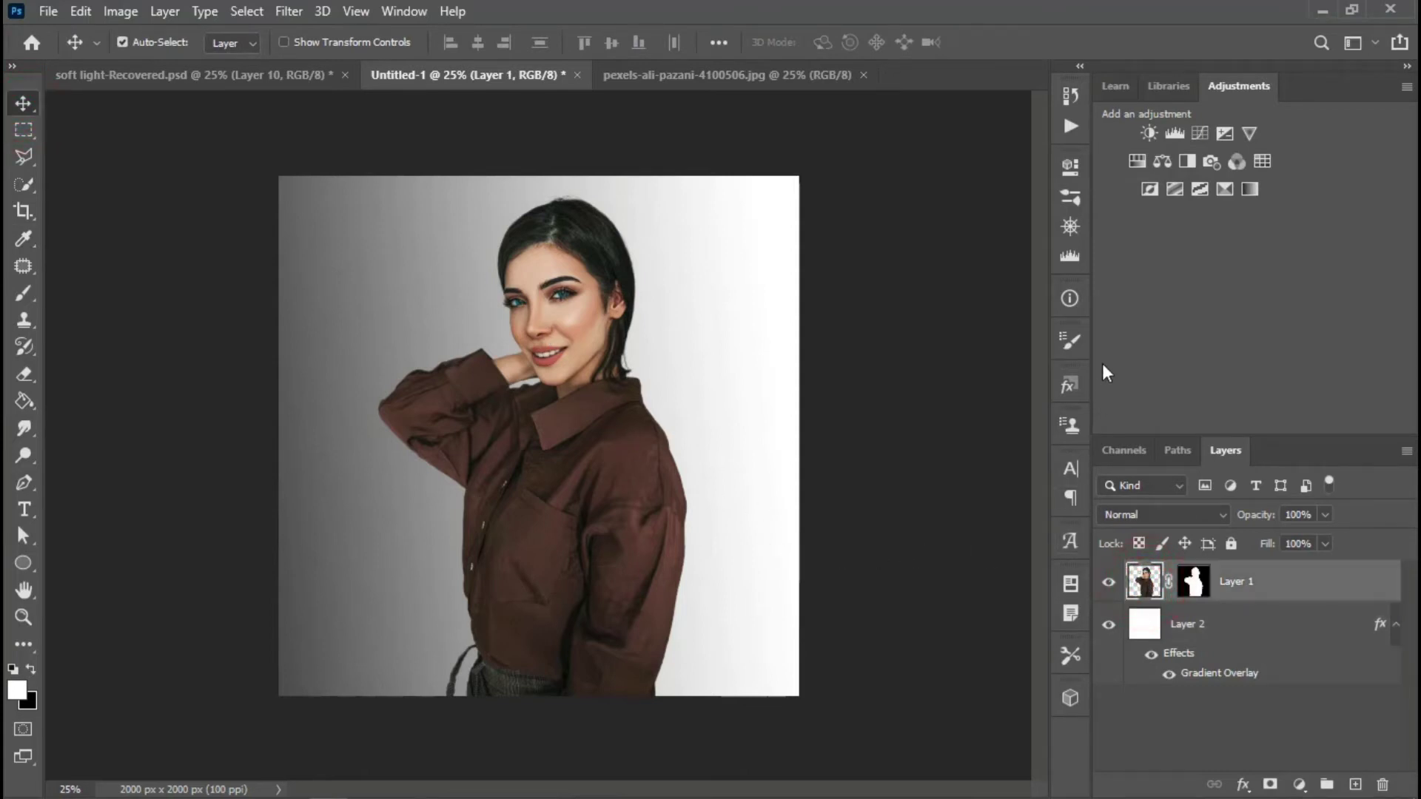
{"action": "left_click", "coordinate": [25, 185]}
{"action": "left_click", "coordinate": [153, 181]}
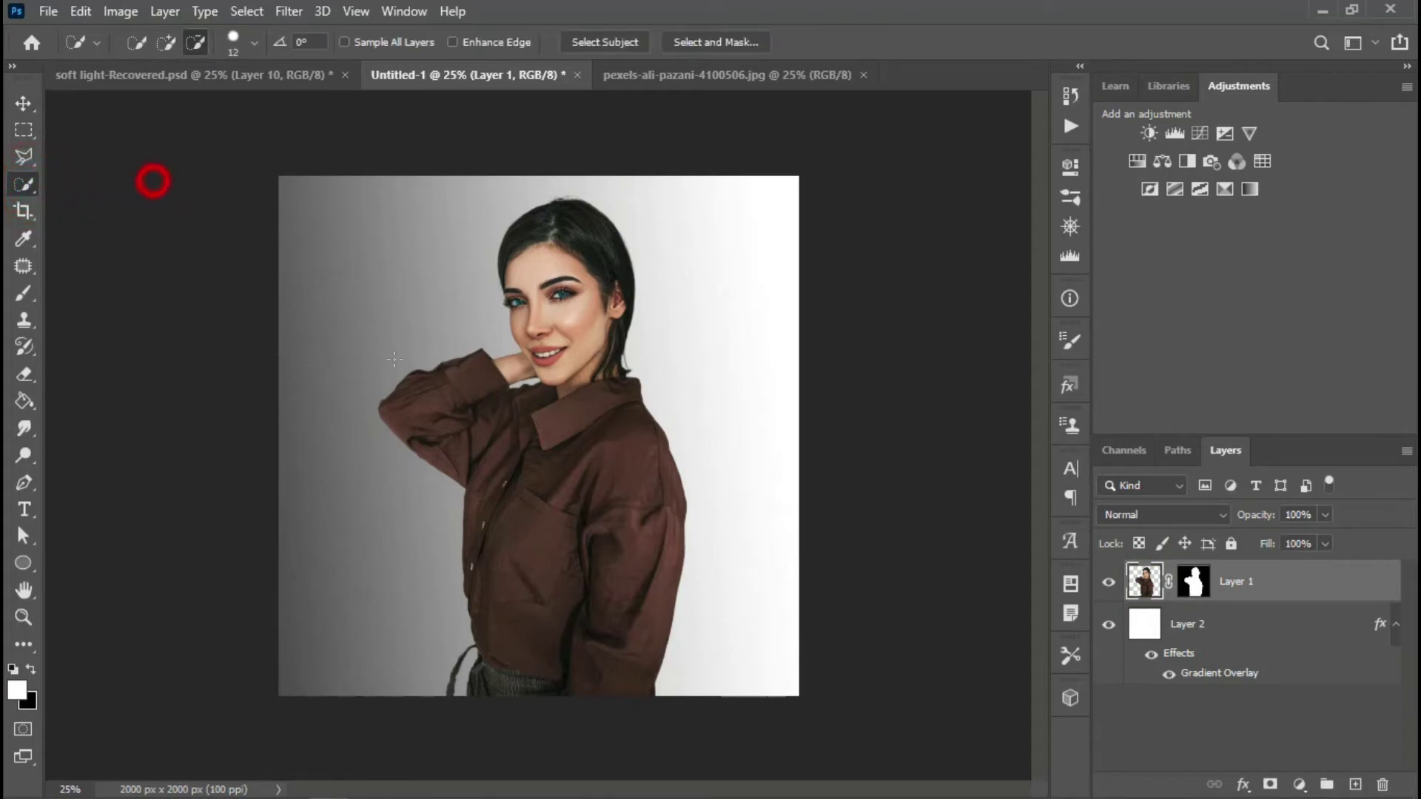
{"action": "left_click_drag", "start_coordinate": [481, 376], "coordinate": [410, 425]}
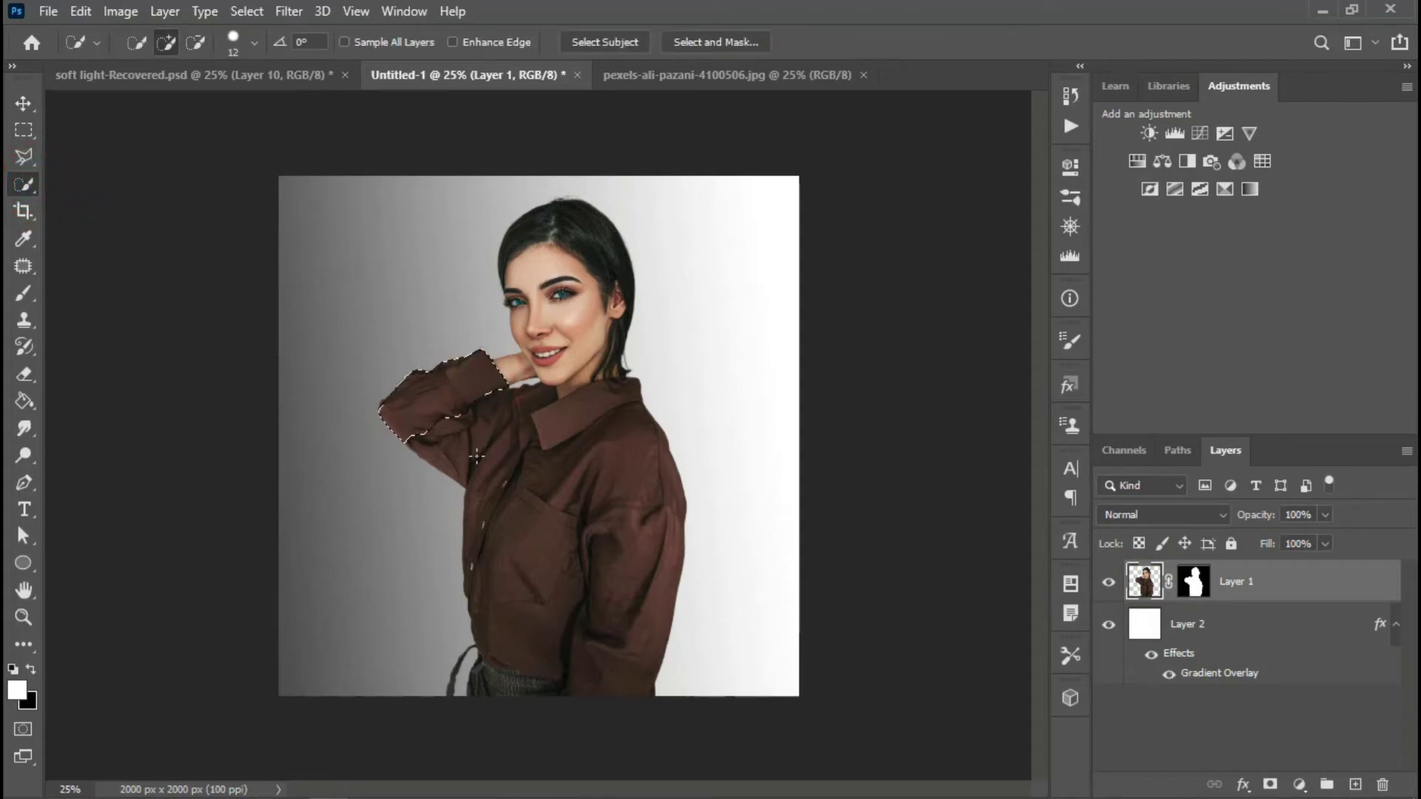
{"action": "left_click_drag", "start_coordinate": [476, 456], "coordinate": [519, 481]}
{"action": "mouse_move", "coordinate": [531, 611]}
{"action": "left_mouse_down"}
{"action": "mouse_move", "coordinate": [523, 670]}
{"action": "mouse_move", "coordinate": [572, 661]}
{"action": "left_mouse_up"}
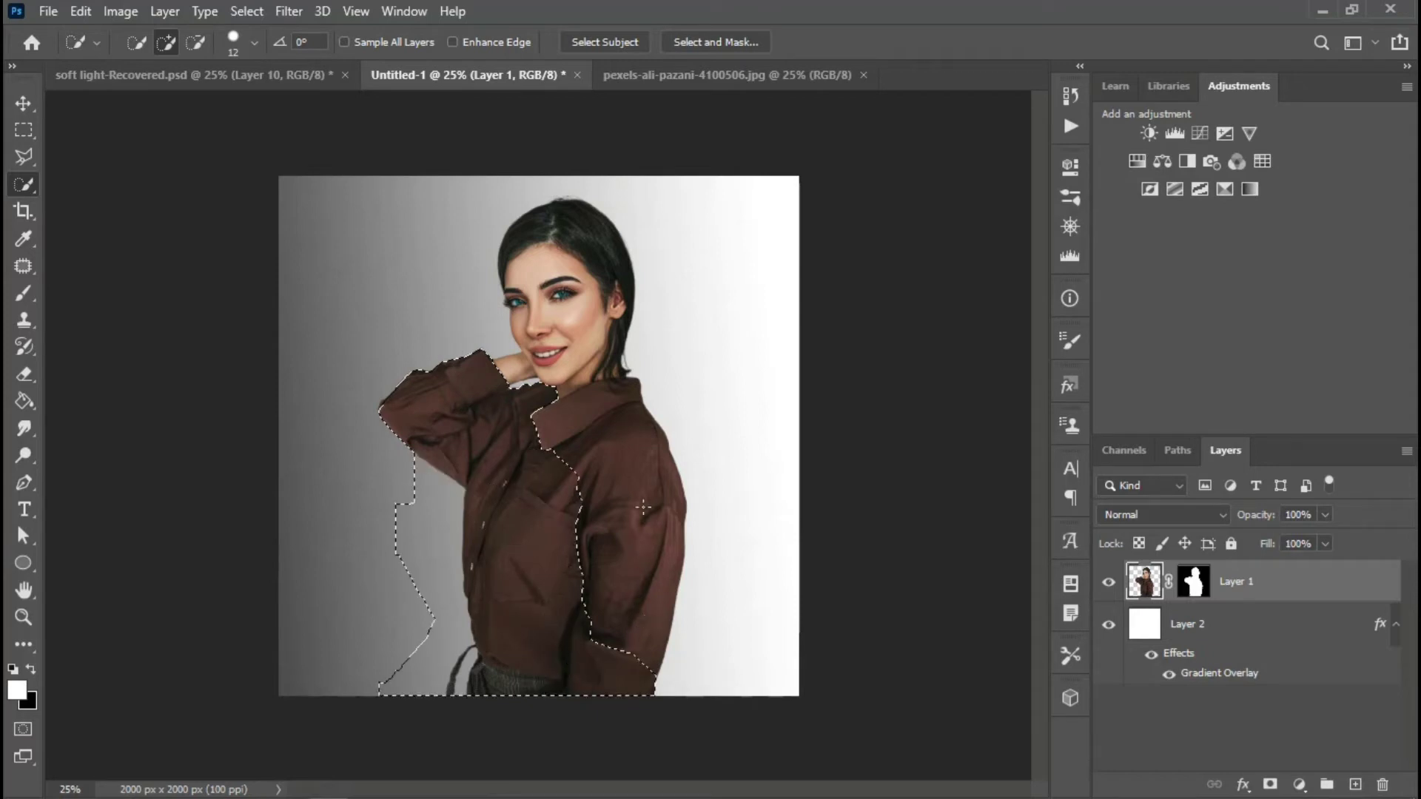
{"action": "left_click_drag", "start_coordinate": [643, 507], "coordinate": [615, 431]}
{"action": "key", "text": "ctrl+z"}
{"action": "key", "text": "ctrl+z"}
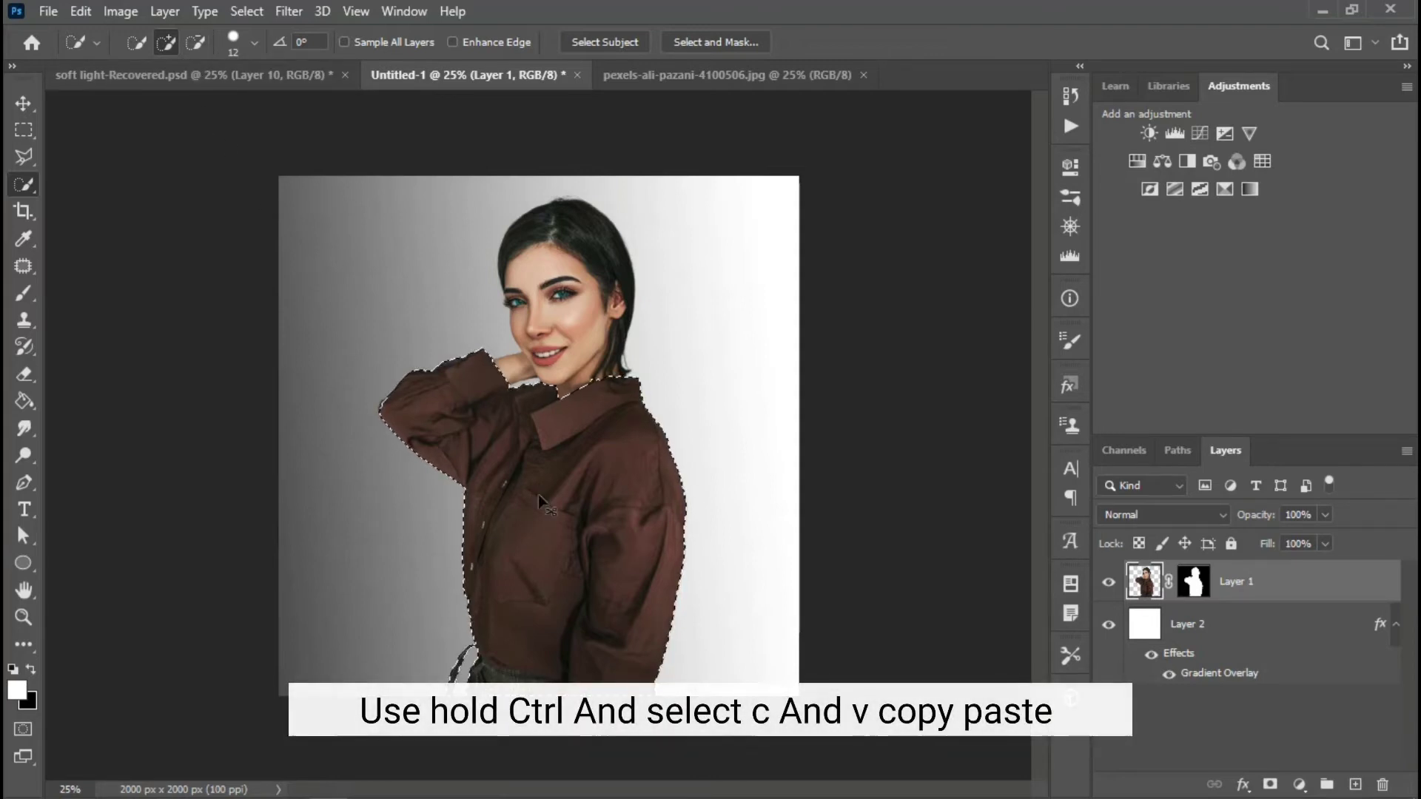
{"action": "key", "text": "ctrl+c"}
{"action": "key", "text": "ctrl+v"}
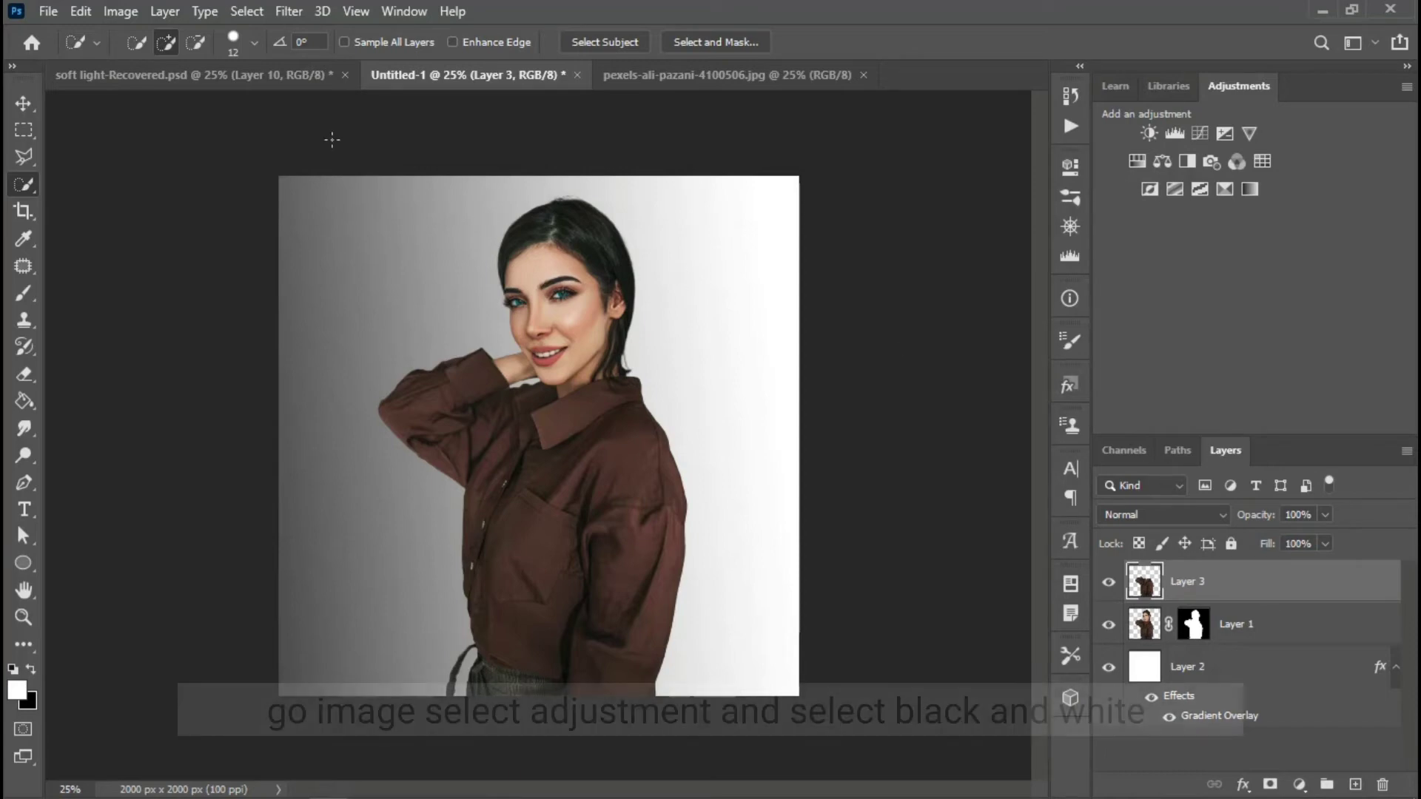
Step: Apply a Black & White adjustment with the Blue Filter preset to the copied shirt layer
{"action": "left_click", "coordinate": [120, 12]}
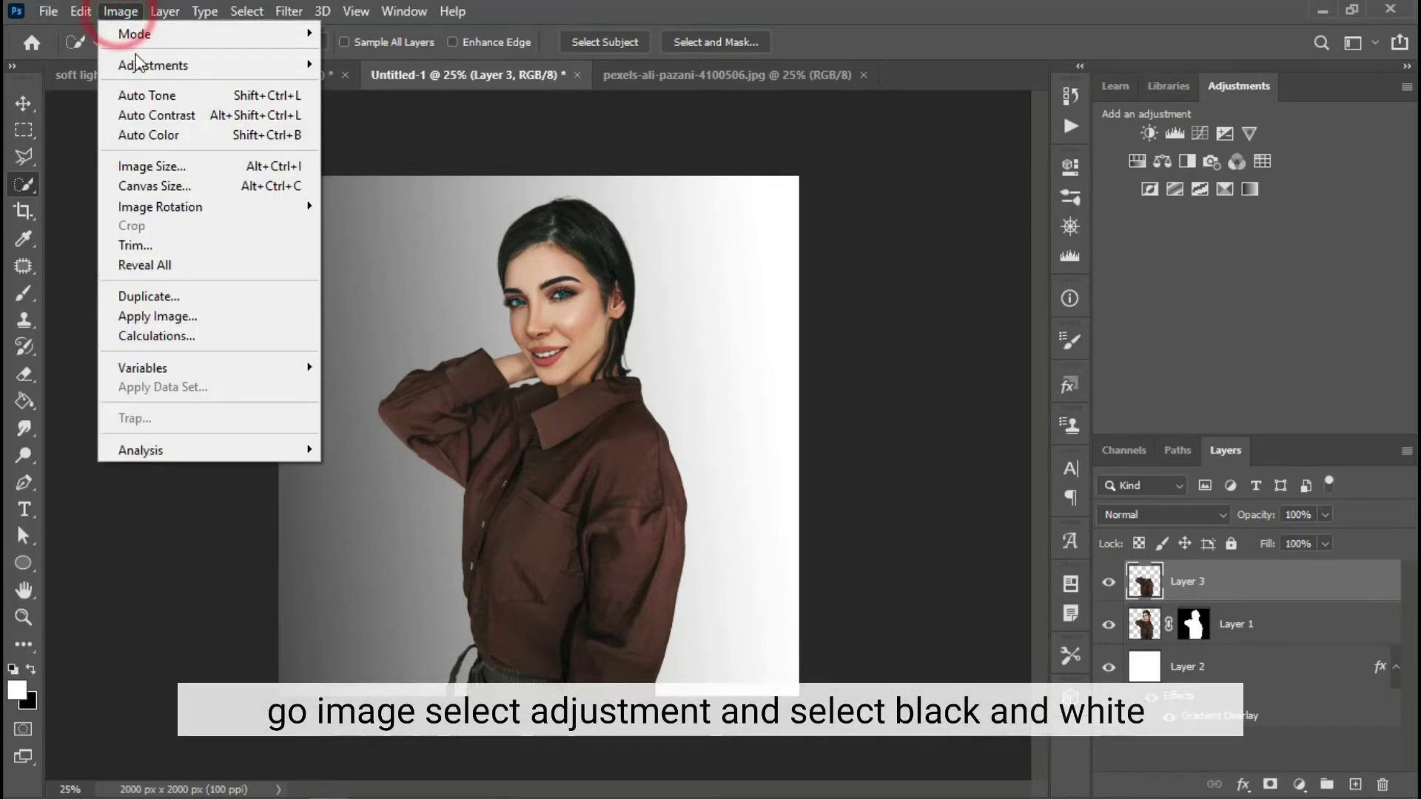
{"action": "mouse_move", "coordinate": [156, 65]}
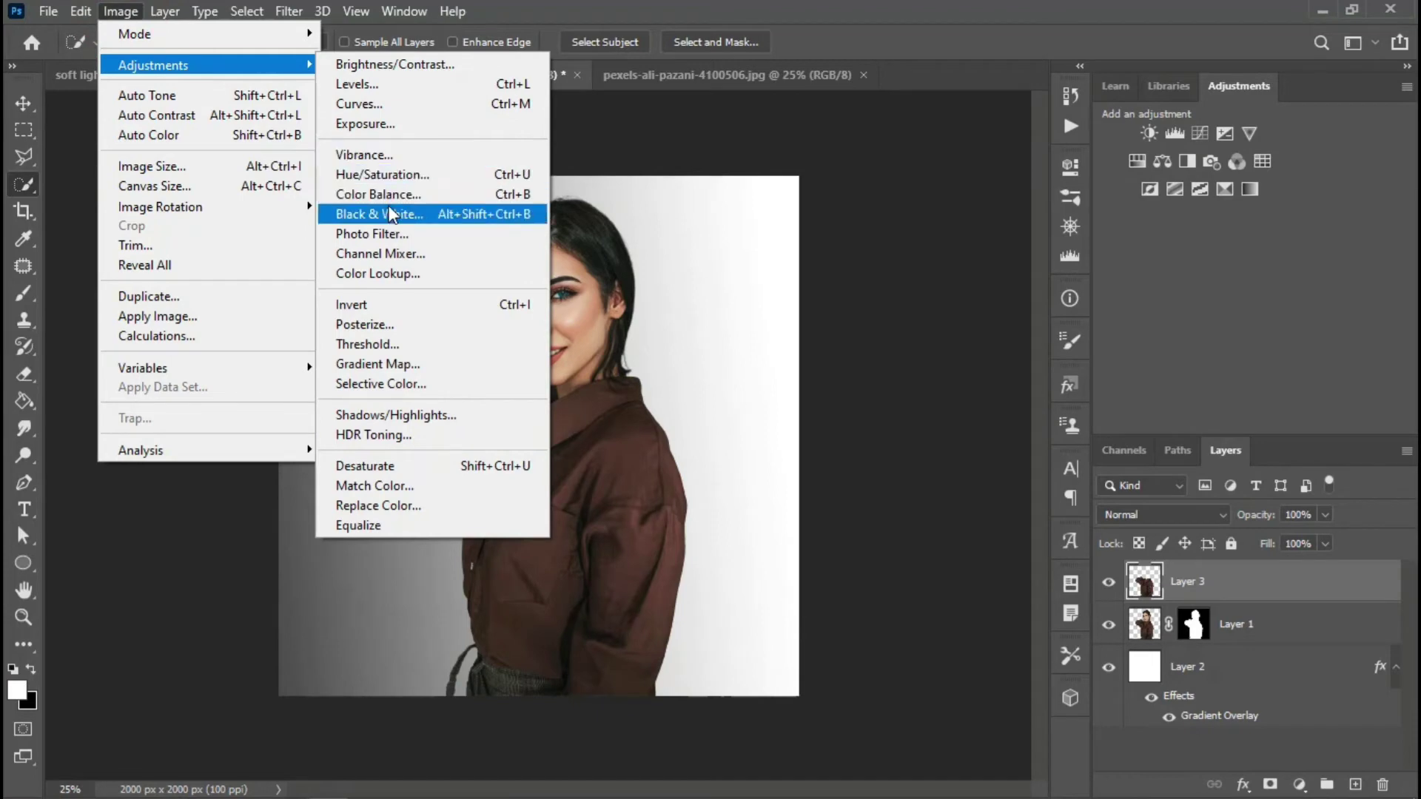
{"action": "left_click", "coordinate": [388, 214]}
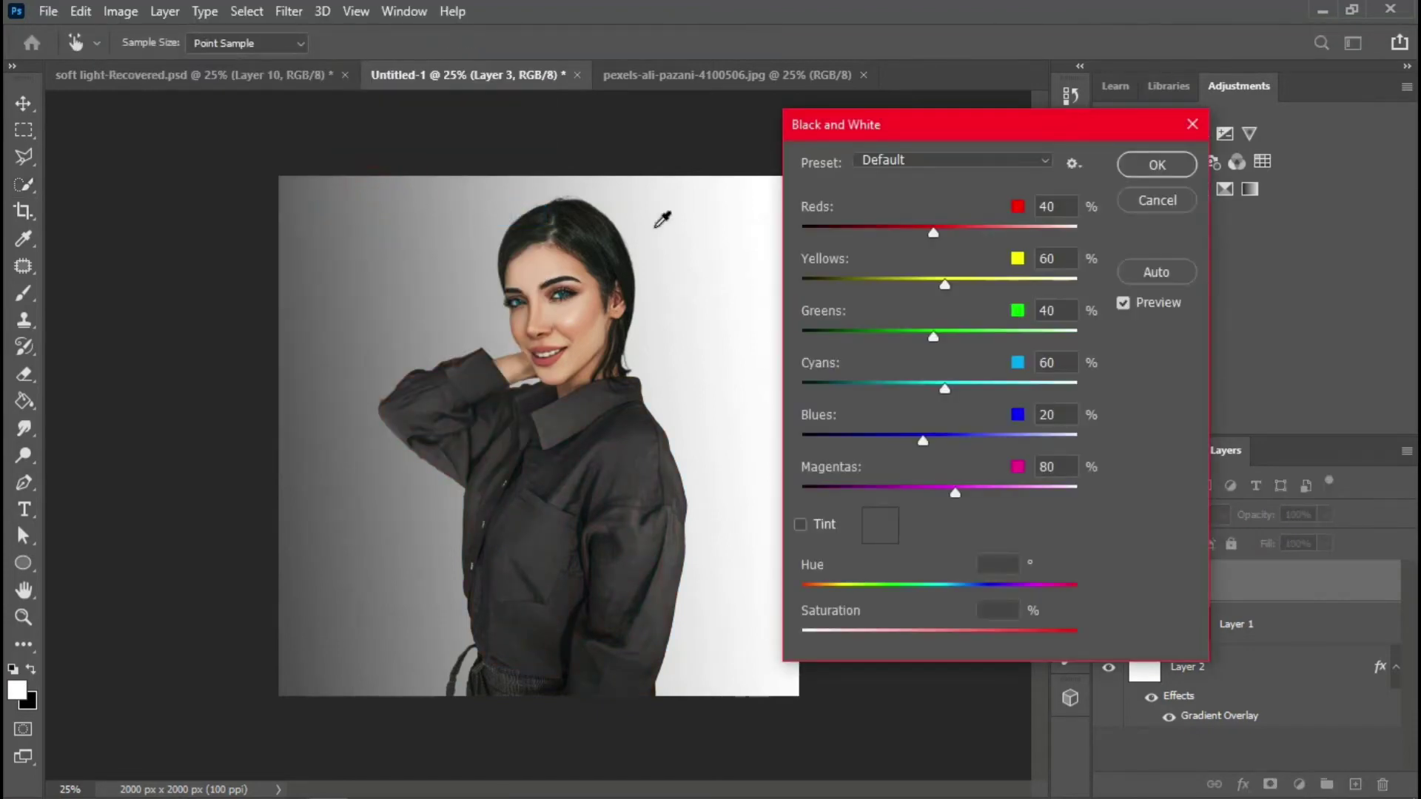
{"action": "left_click", "coordinate": [971, 160]}
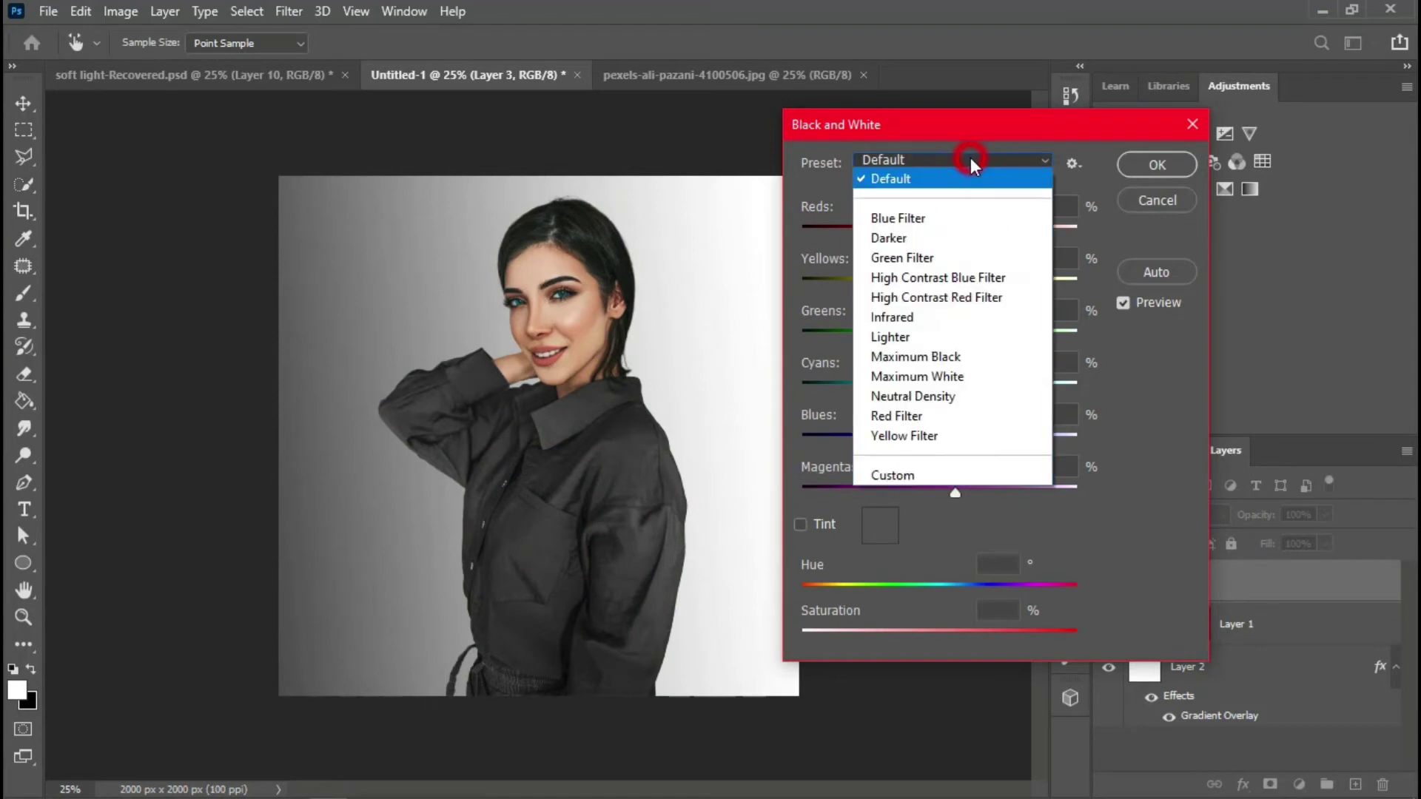
{"action": "left_click", "coordinate": [949, 216]}
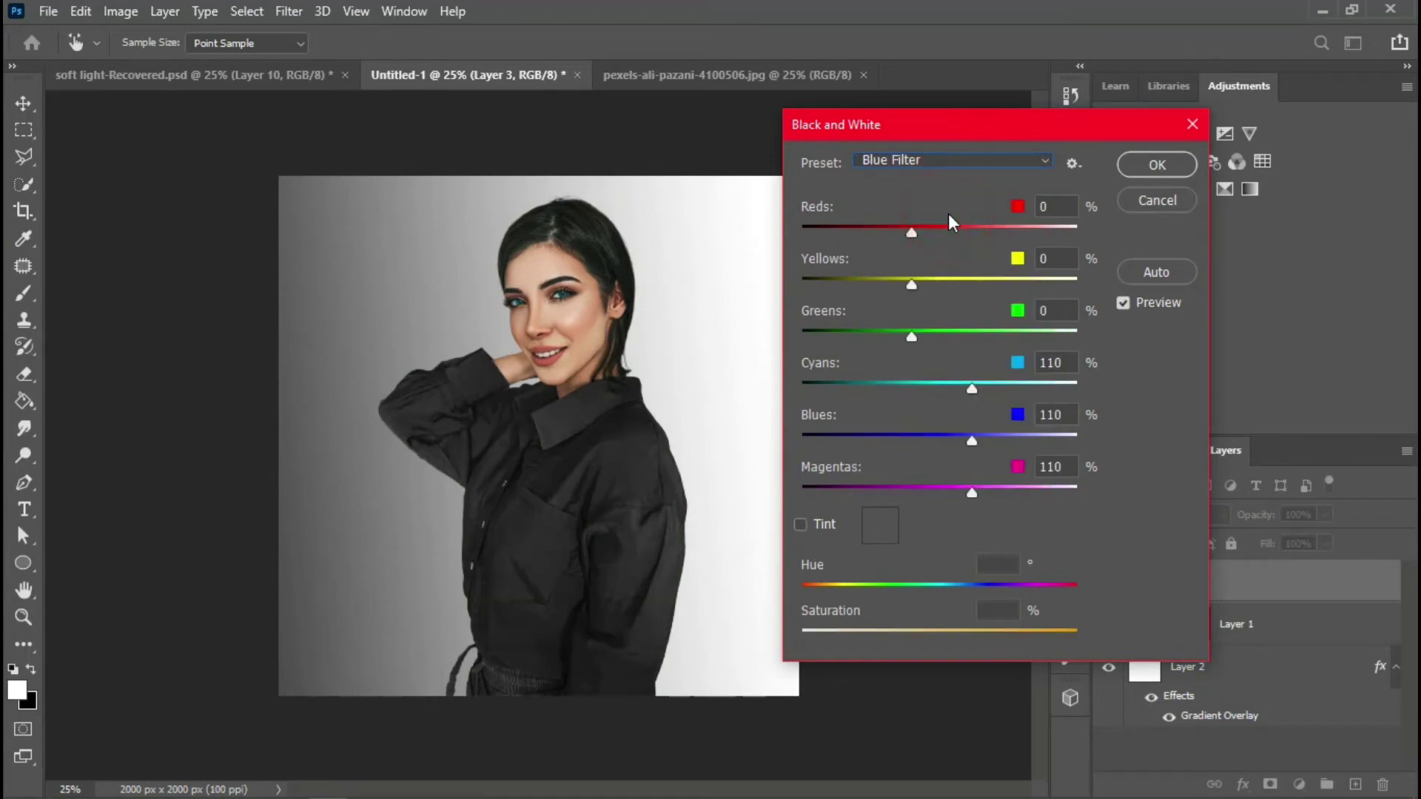
{"action": "left_click", "coordinate": [1137, 173]}
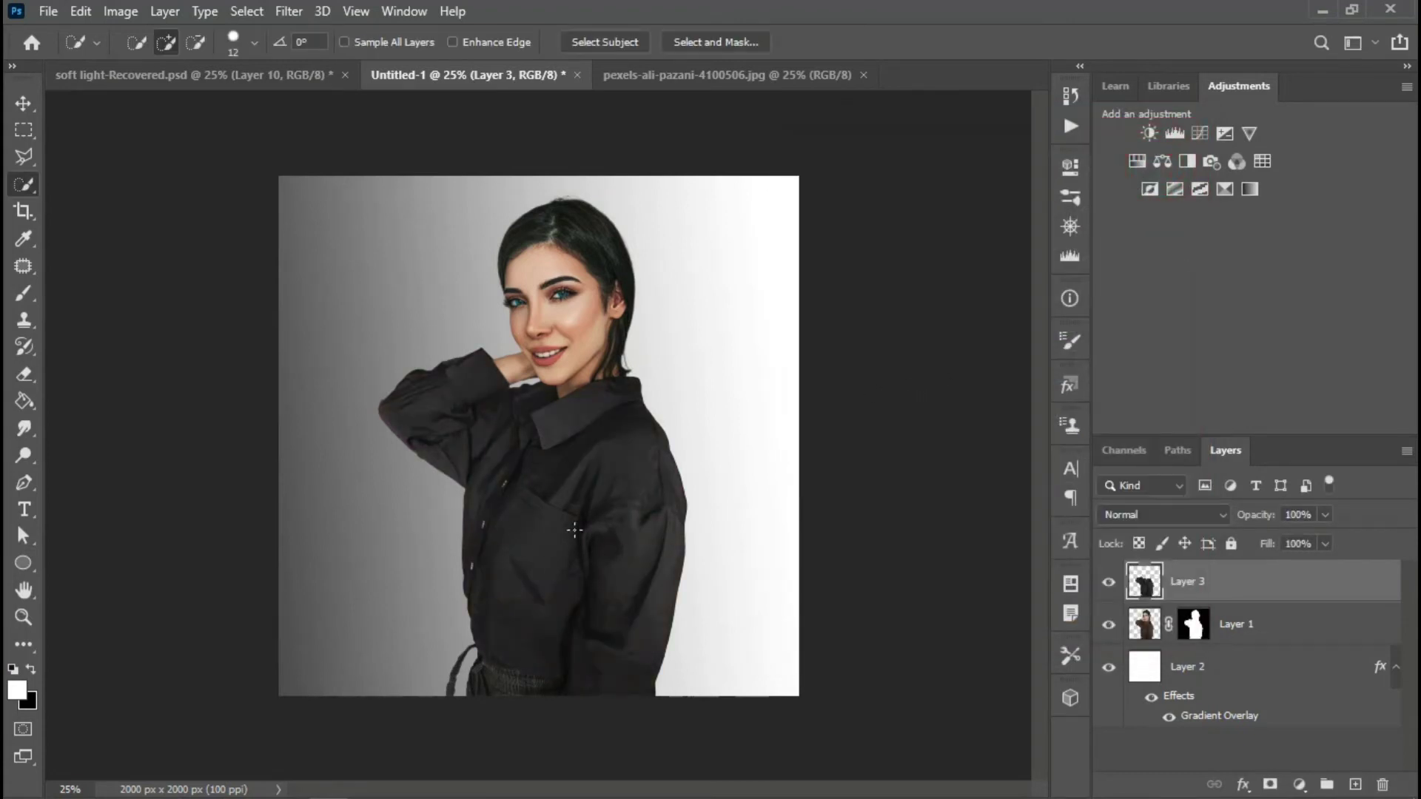
Step: Close the pexels photo, then open "2 black grunge paper by freeject.net" and "pngfind.com-paper-rip-png-225732" from the cover folder
{"action": "left_click", "coordinate": [24, 104]}
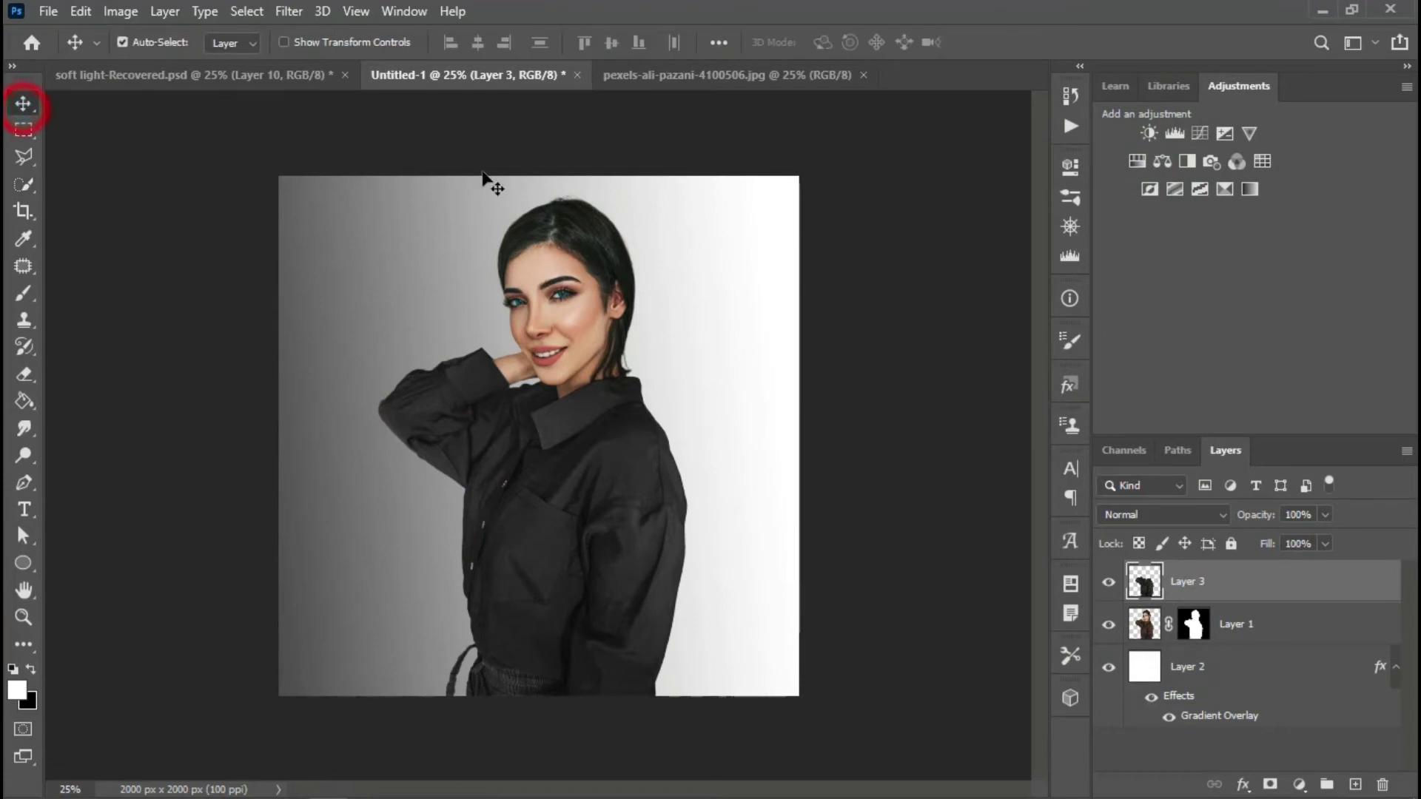
{"action": "left_click", "coordinate": [866, 76]}
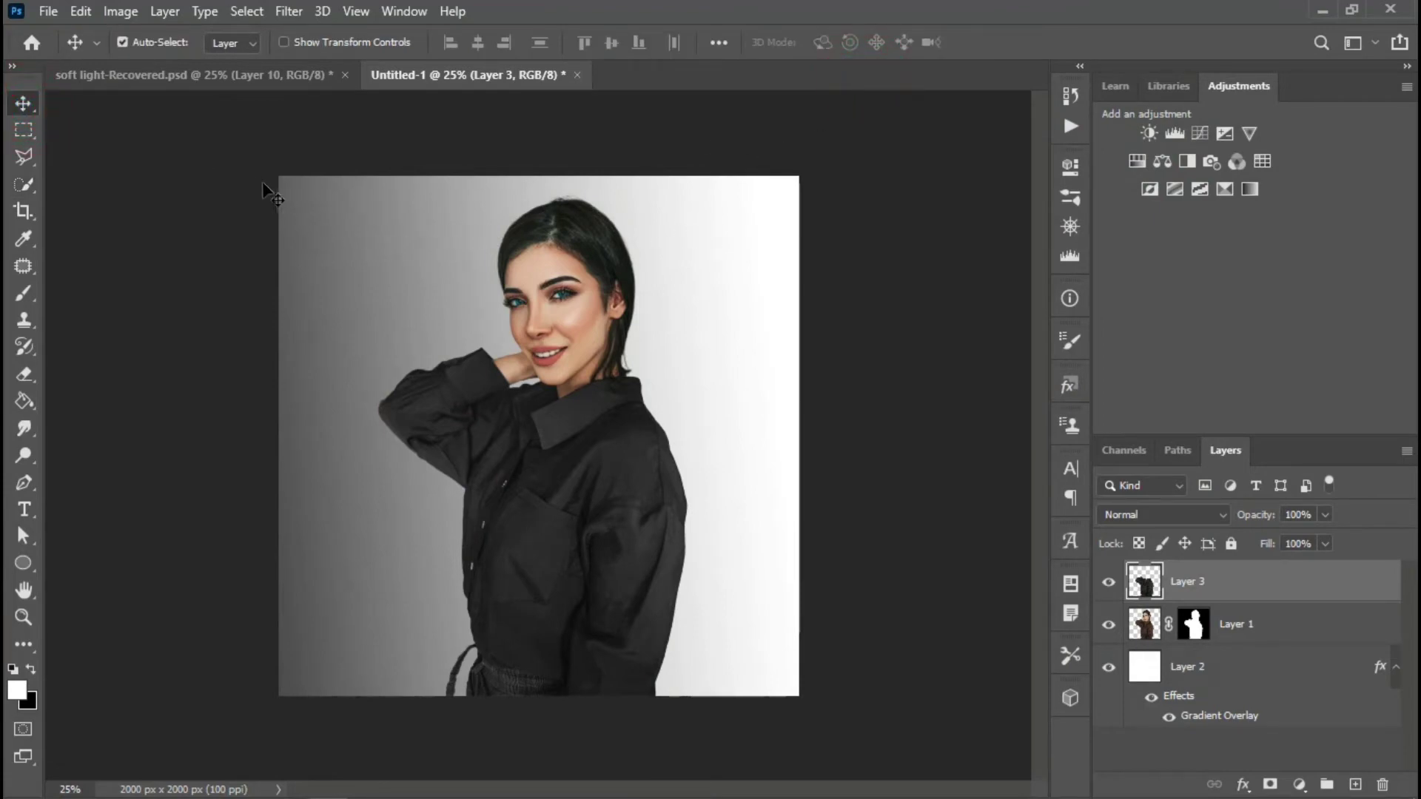
{"action": "left_click", "coordinate": [47, 11]}
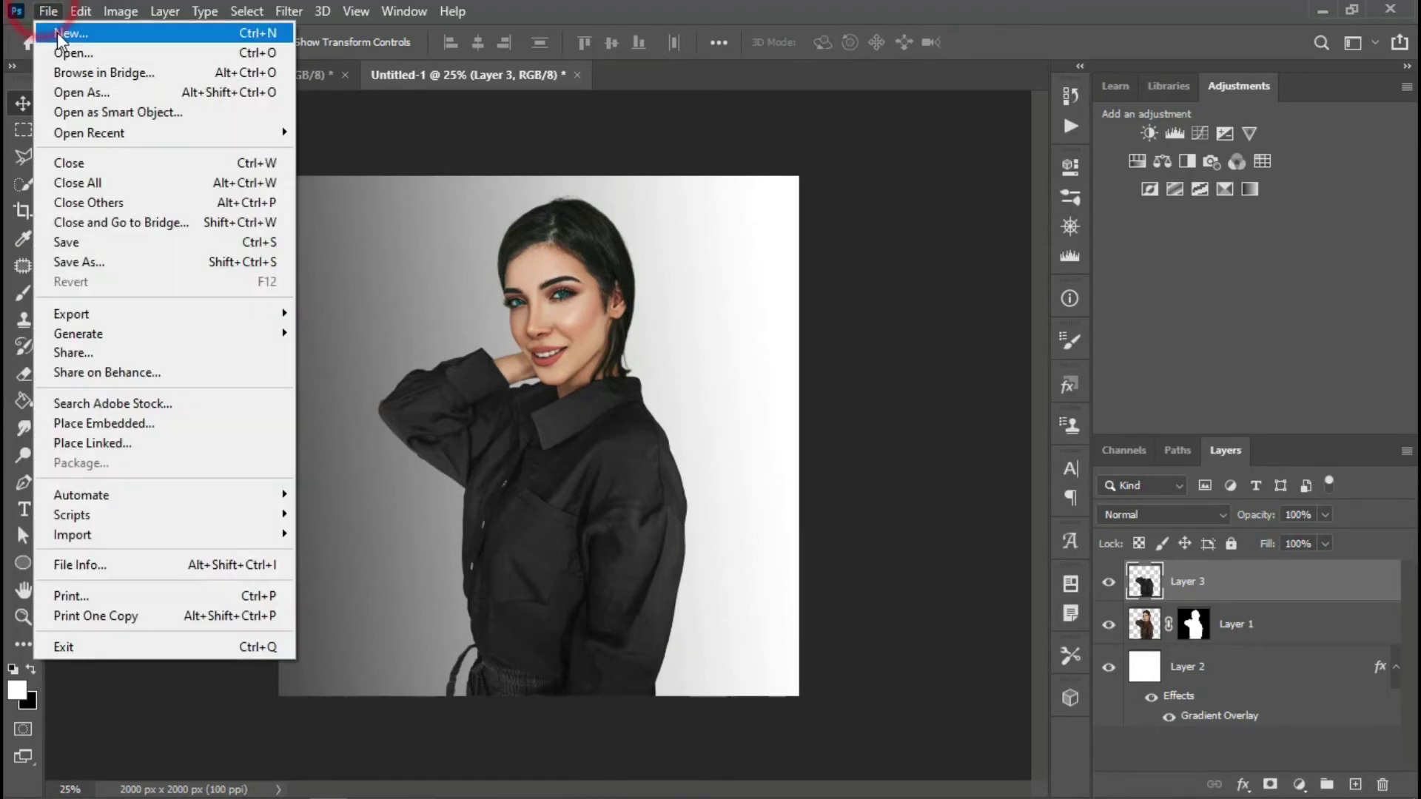
{"action": "left_click", "coordinate": [90, 46]}
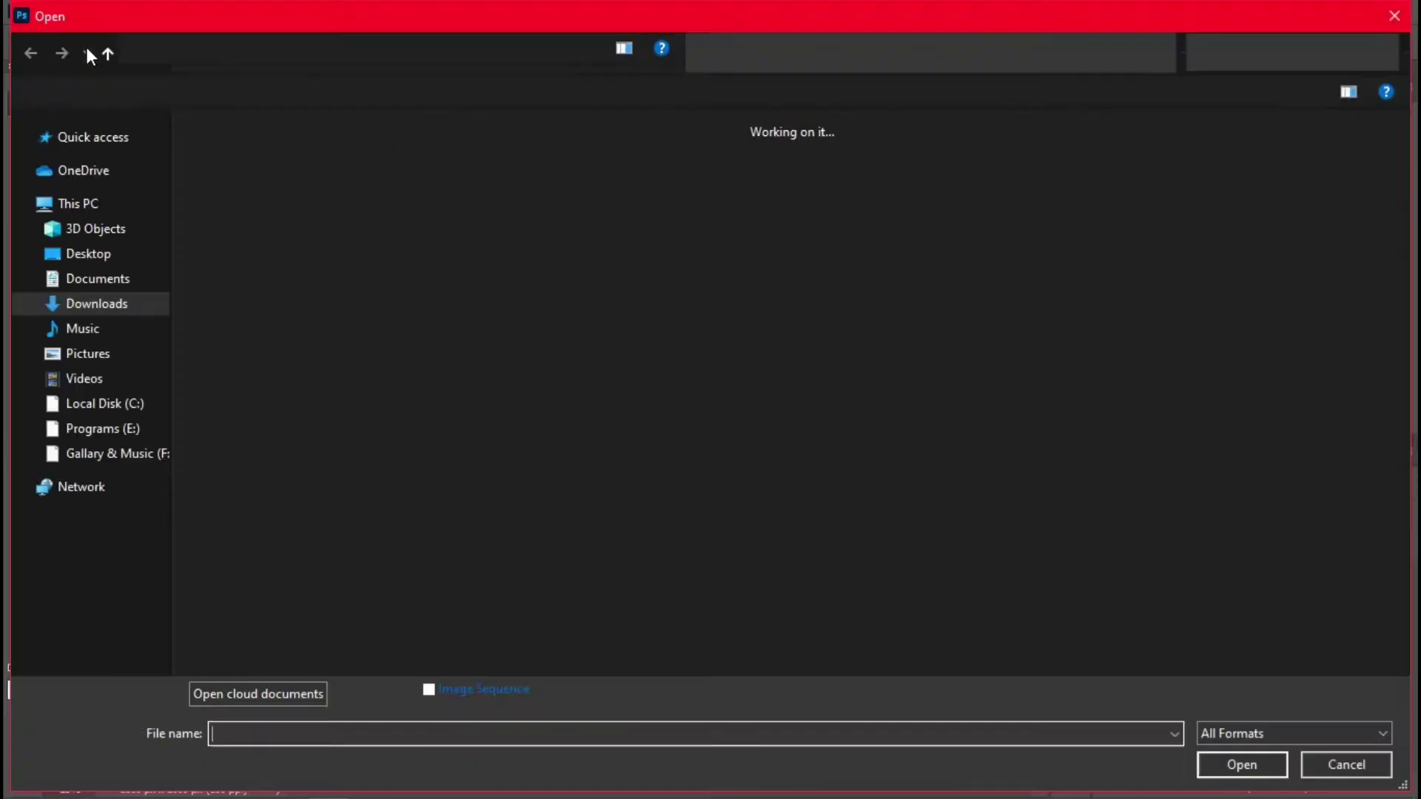
{"action": "left_click", "coordinate": [82, 262]}
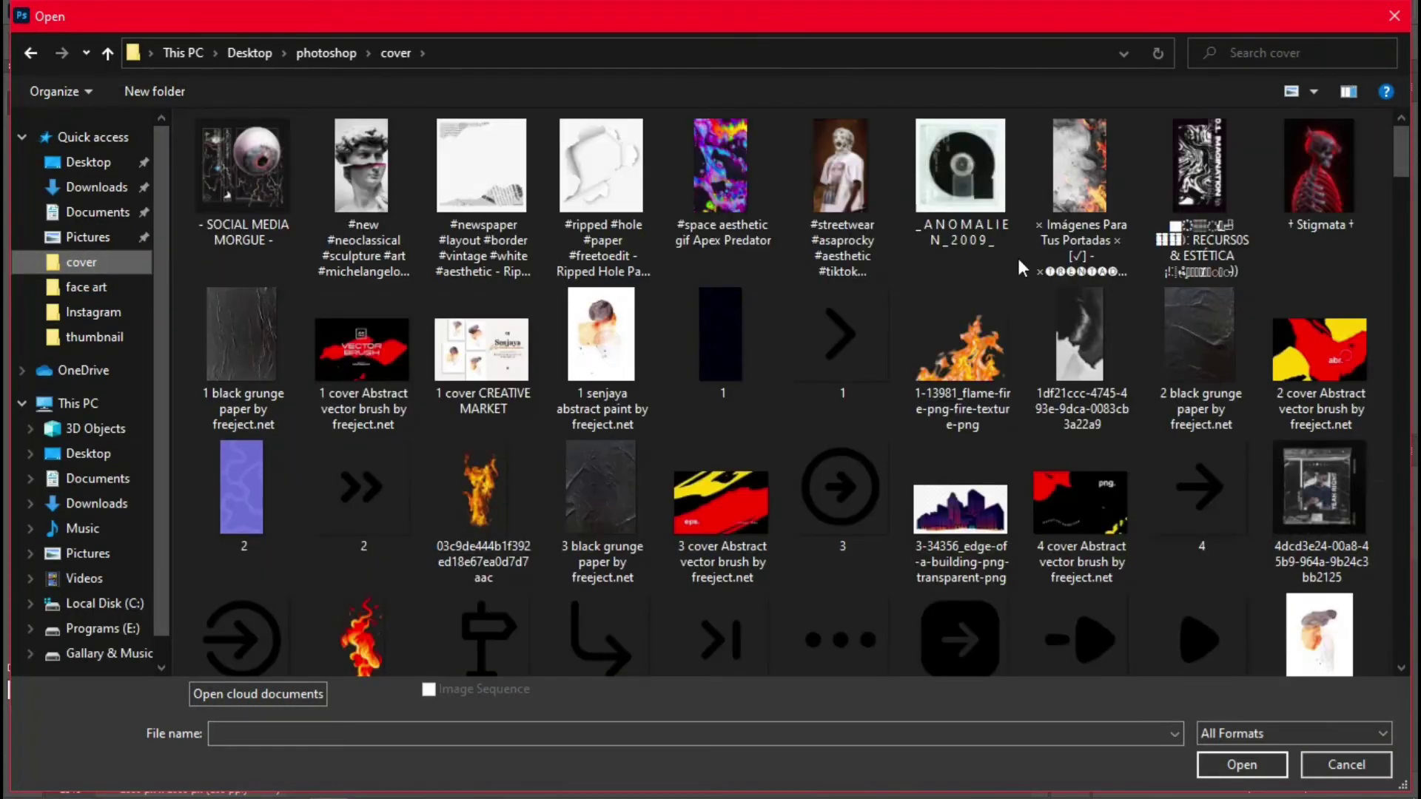
{"action": "left_click", "coordinate": [1199, 356]}
{"action": "scroll", "coordinate": [1393, 475], "scroll_direction": "down", "scroll_amount": 10}
{"action": "scroll", "coordinate": [1393, 475], "scroll_direction": "down", "scroll_amount": 15}
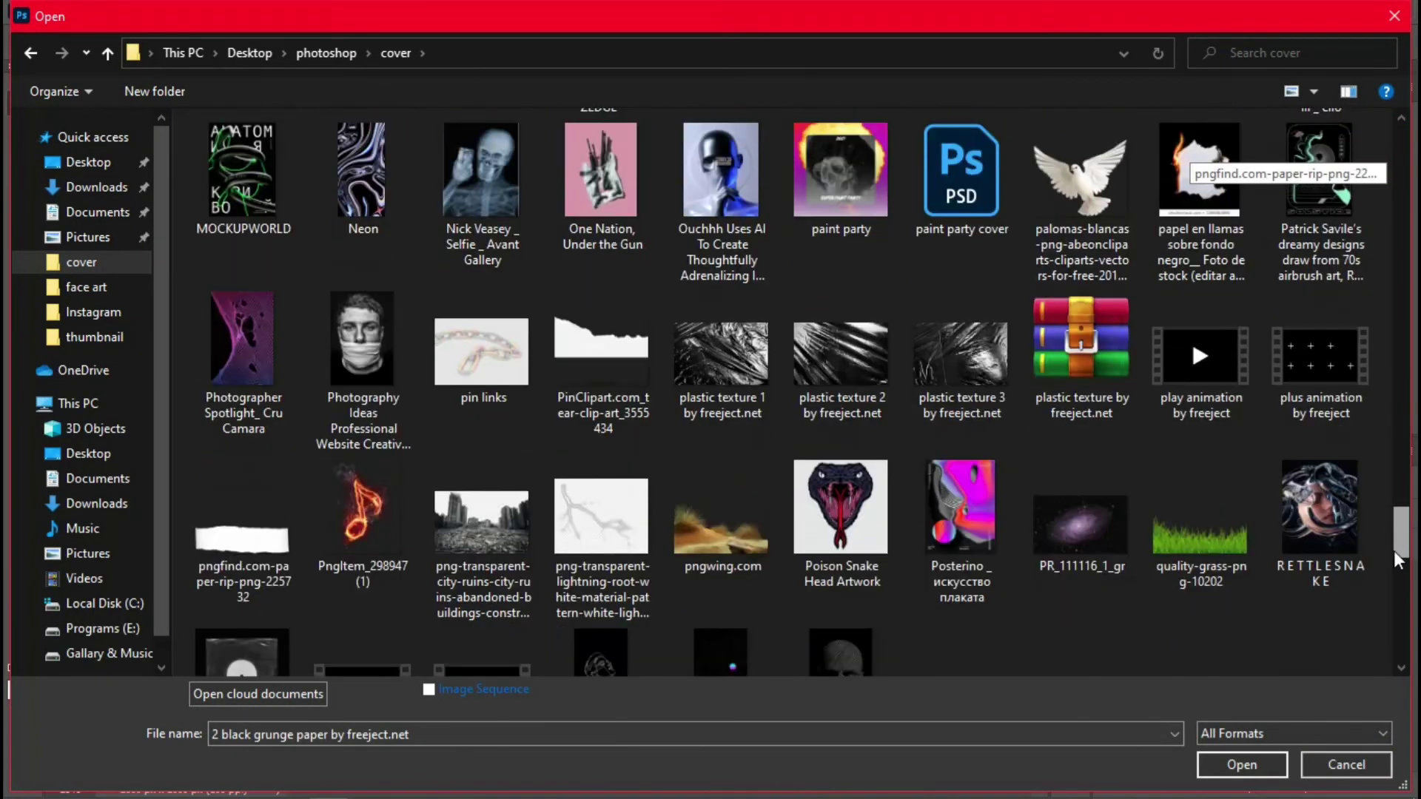
{"action": "scroll", "coordinate": [1398, 556], "scroll_direction": "up", "scroll_amount": 5}
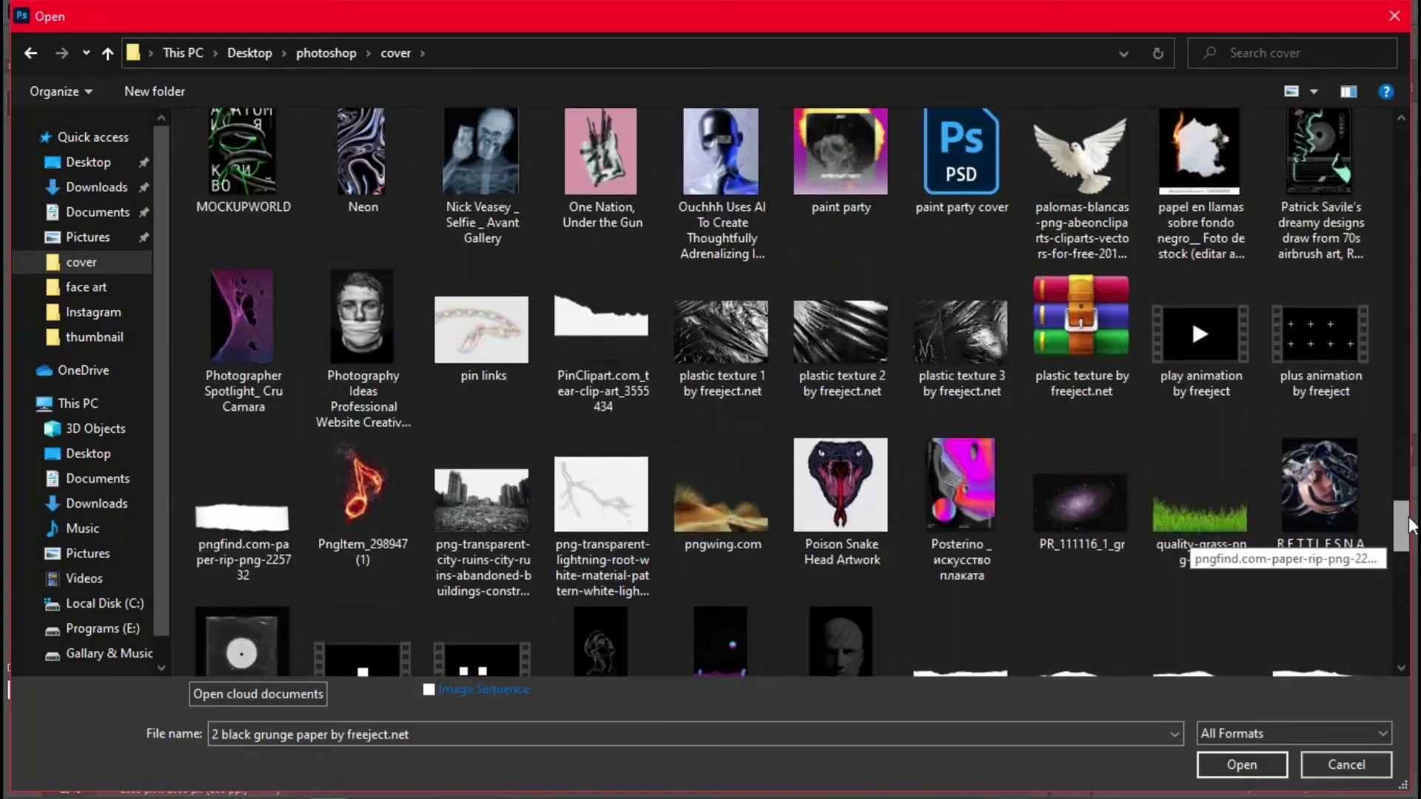
{"action": "scroll", "coordinate": [1402, 557], "scroll_direction": "down", "scroll_amount": 5}
{"action": "left_click_drag", "start_coordinate": [1404, 557], "coordinate": [1404, 605]}
{"action": "scroll", "coordinate": [1404, 605], "scroll_direction": "up", "scroll_amount": 10}
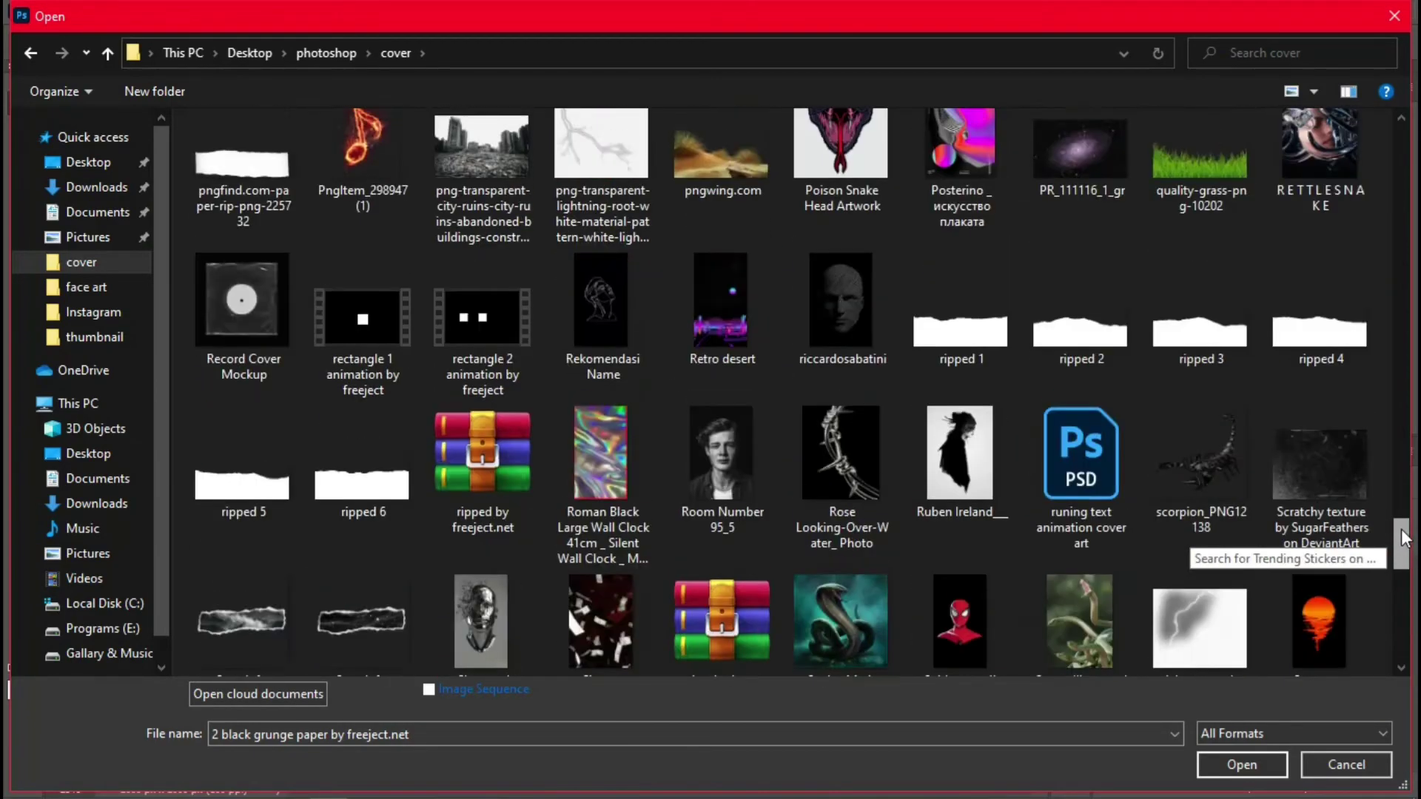
{"action": "left_click", "coordinate": [238, 518], "text": "ctrl"}
{"action": "left_click", "coordinate": [1242, 764]}
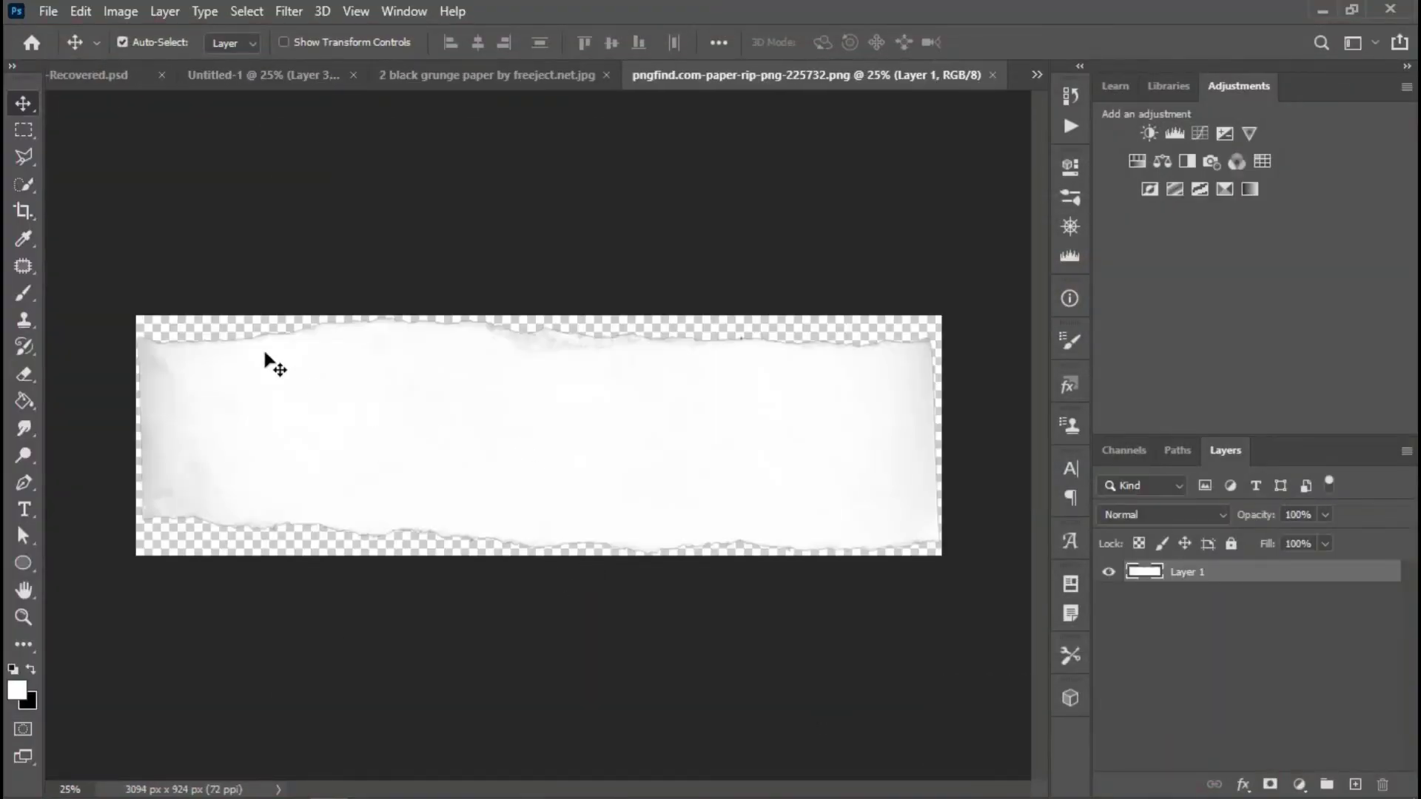
Step: Move the torn paper image into the Untitled-1 composite, placing it across the woman's torso above the shirt layer
{"action": "right_click", "coordinate": [25, 101]}
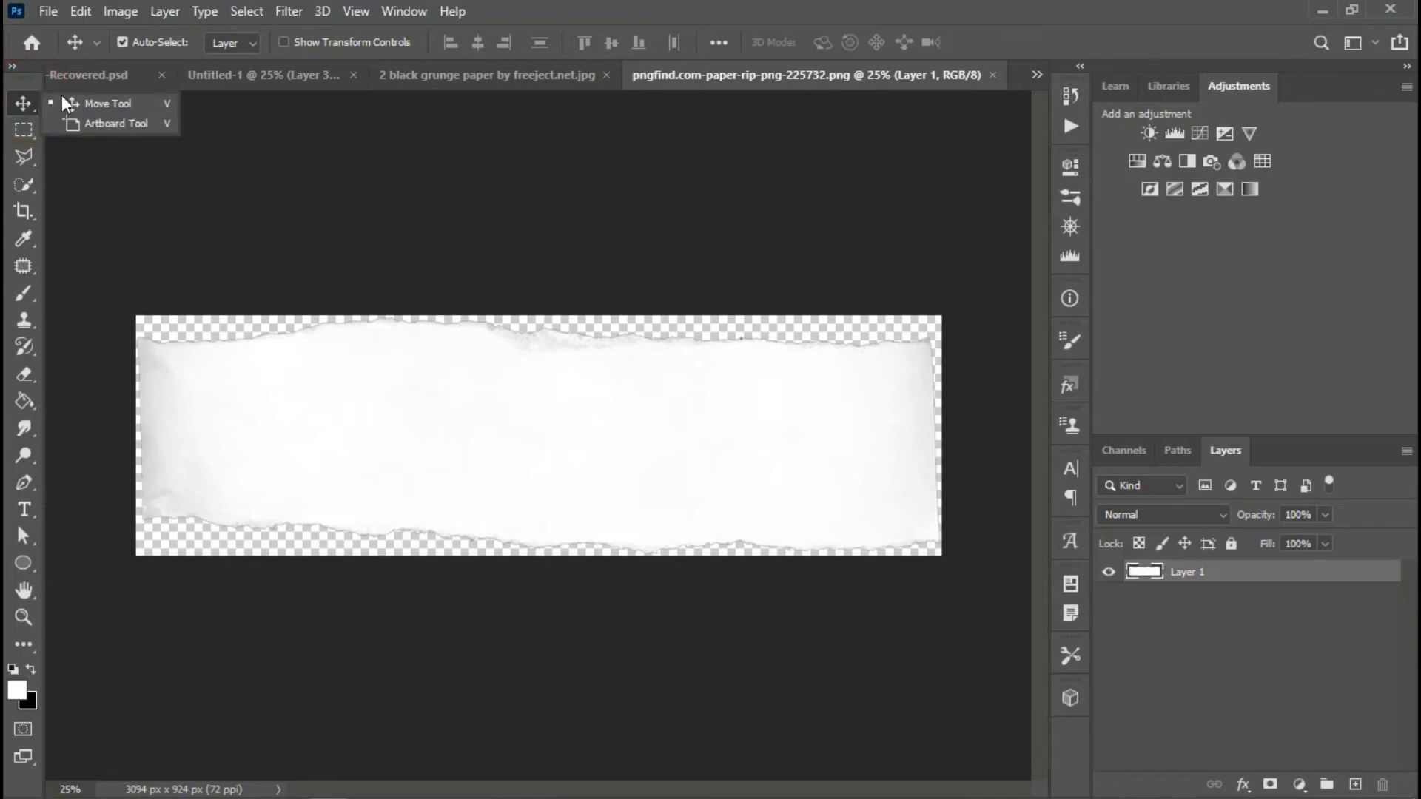
{"action": "left_click", "coordinate": [82, 99]}
{"action": "left_click_drag", "start_coordinate": [524, 456], "coordinate": [323, 82]}
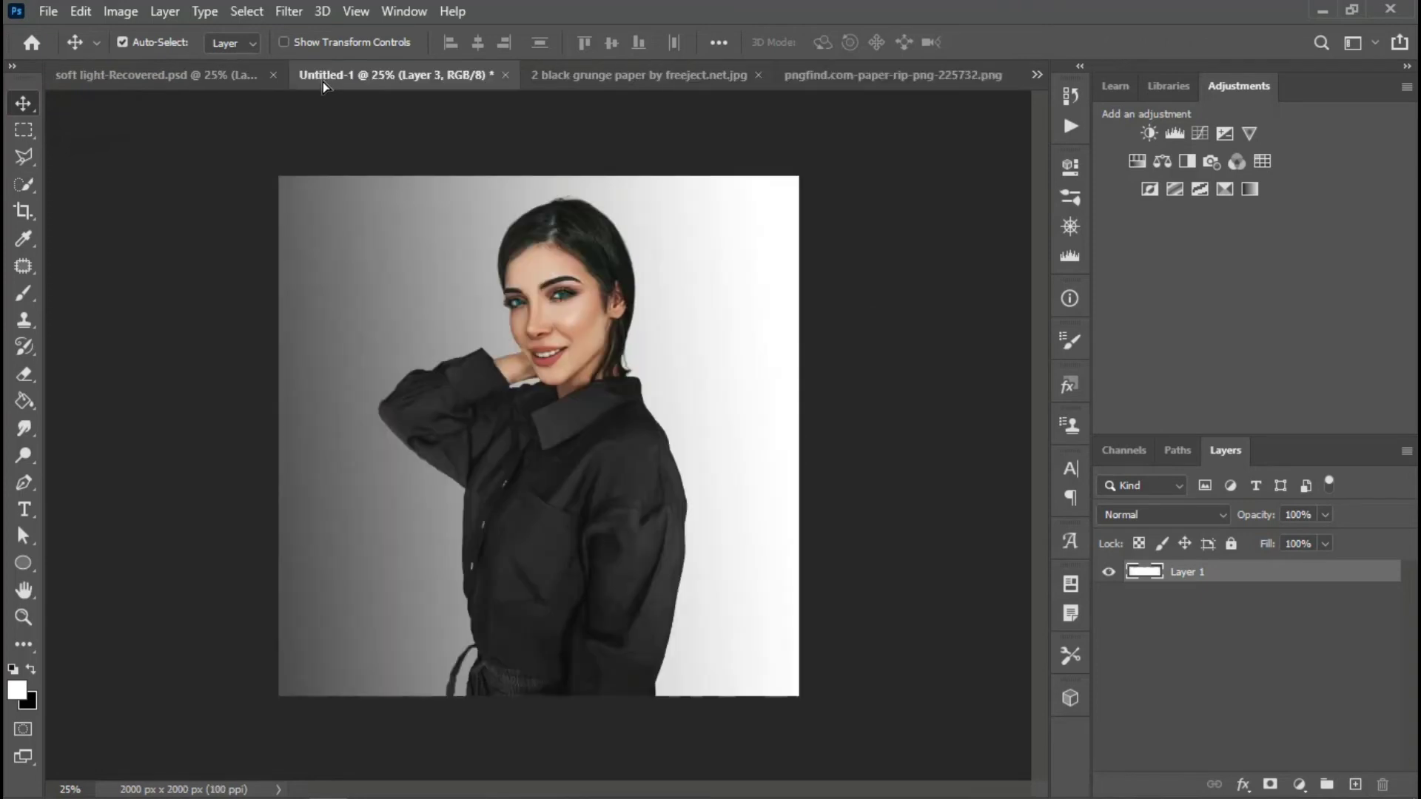
{"action": "left_click_drag", "start_coordinate": [548, 513], "coordinate": [547, 513]}
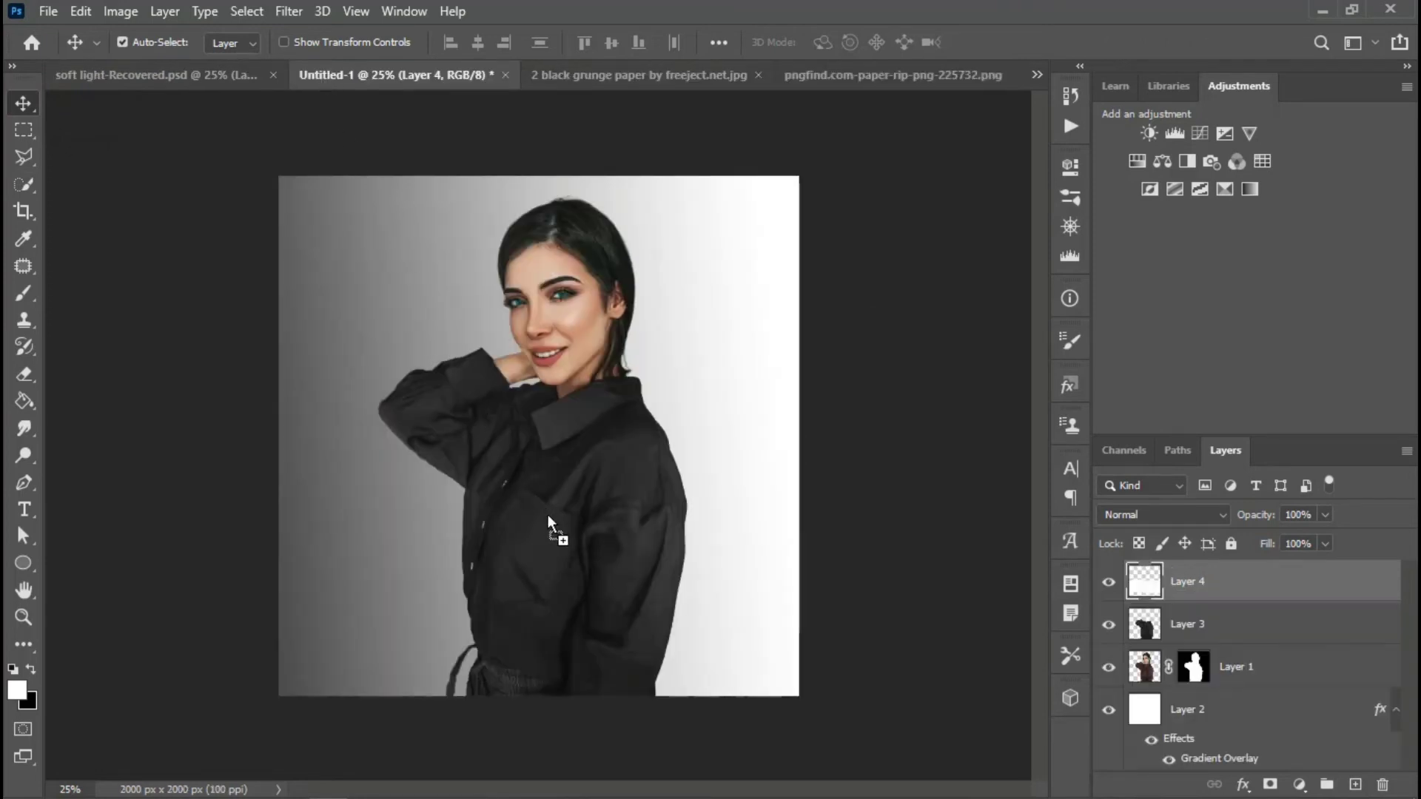
Step: Fill the white torn paper on Layer 4 with black using the Paint Bucket tool
{"action": "left_click", "coordinate": [23, 400]}
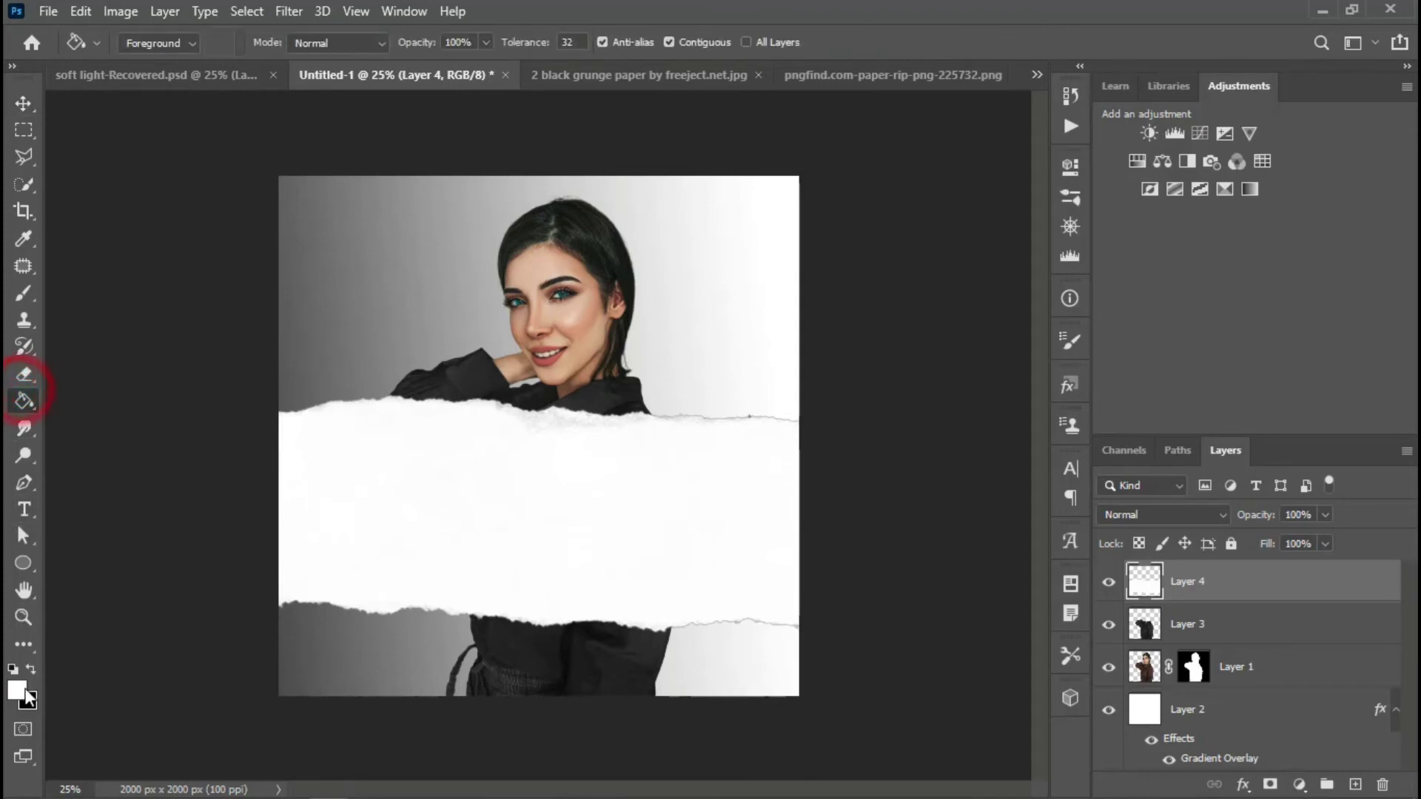
{"action": "left_click", "coordinate": [30, 669]}
{"action": "left_click", "coordinate": [406, 535]}
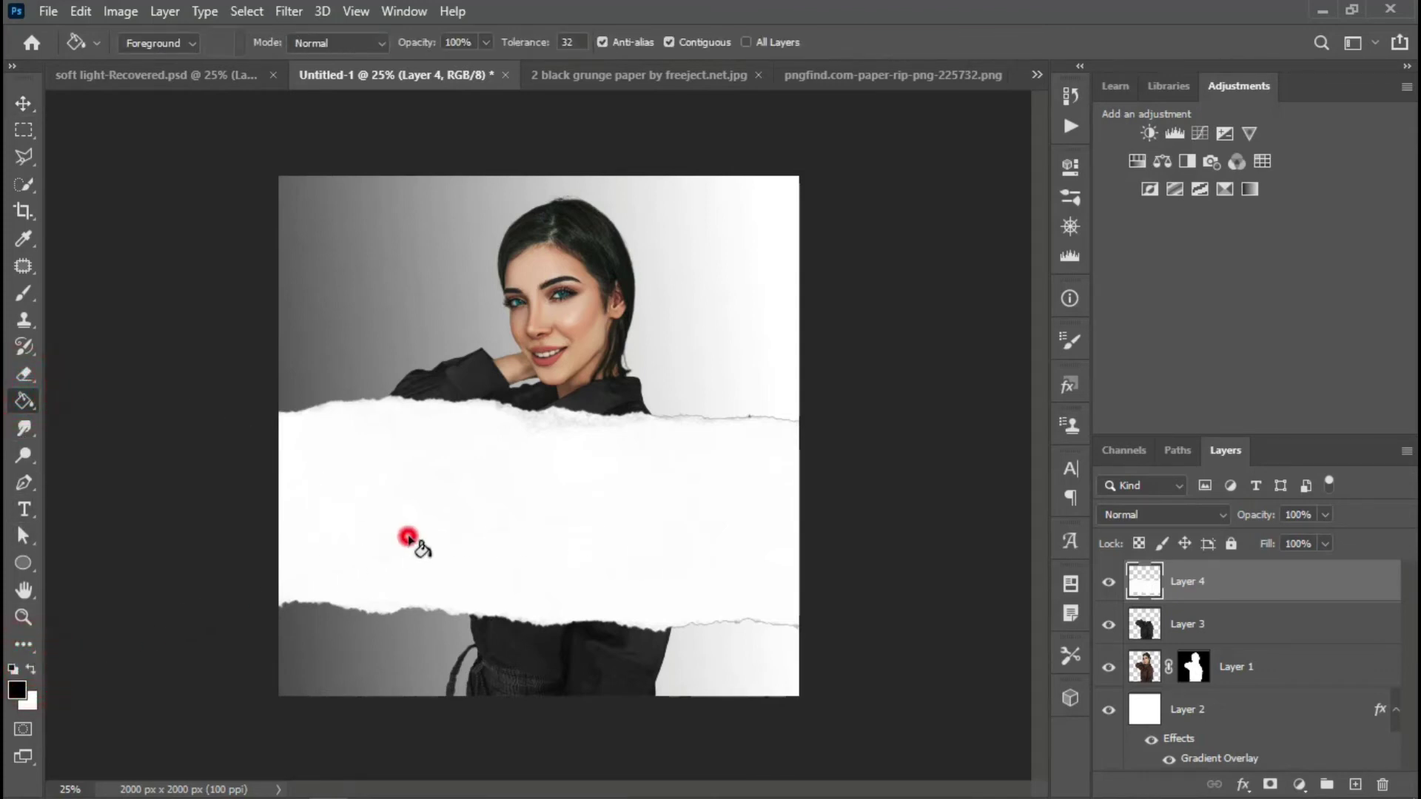
Step: Rotate the black torn paper slightly counterclockwise, enlarge it a little and reposition it across the woman's torso
{"action": "left_click", "coordinate": [23, 103]}
{"action": "key", "text": "ctrl+t"}
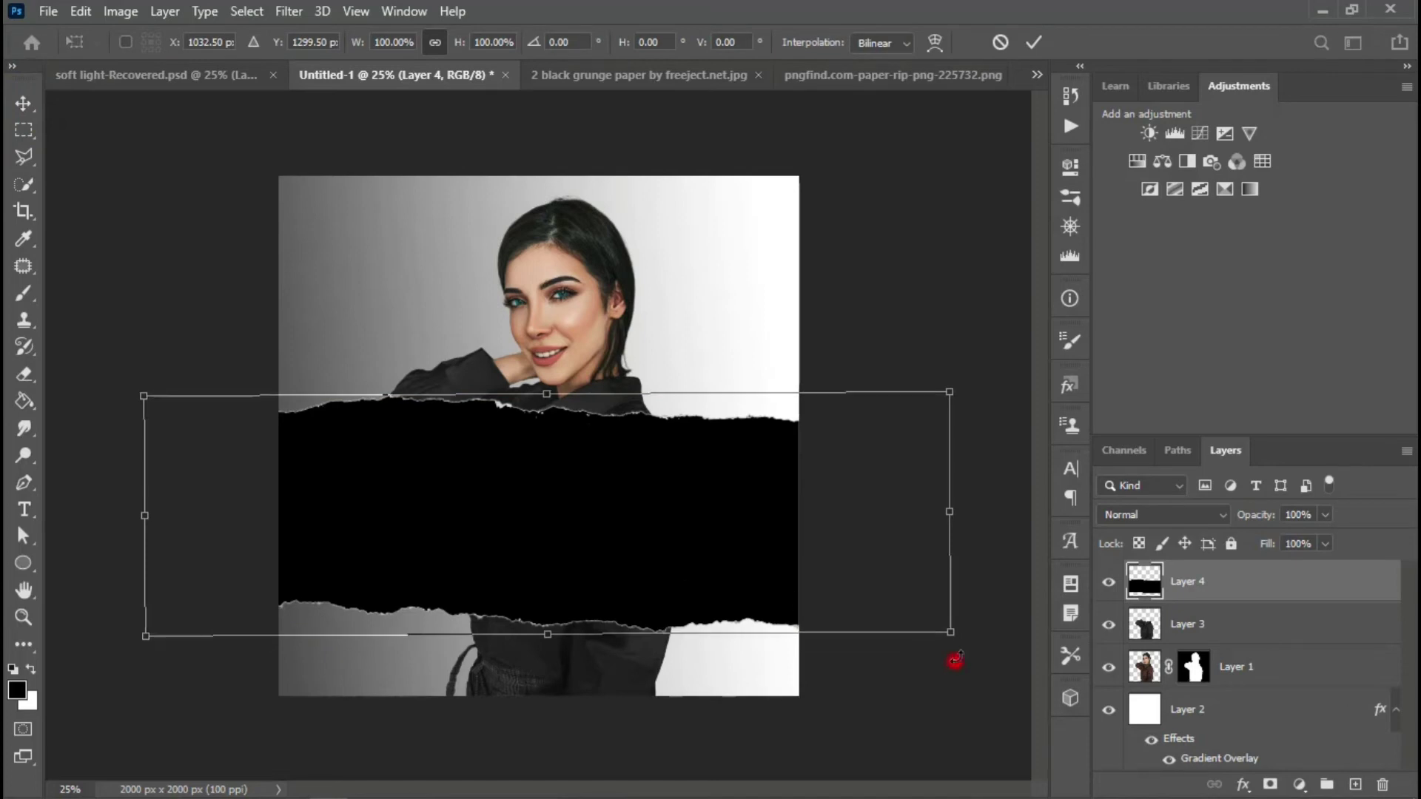
{"action": "left_click_drag", "start_coordinate": [952, 659], "coordinate": [962, 624]}
{"action": "left_click_drag", "start_coordinate": [151, 670], "coordinate": [103, 693]}
{"action": "left_click_drag", "start_coordinate": [510, 579], "coordinate": [598, 545]}
{"action": "left_click", "coordinate": [1026, 47]}
Step: Open the original pexels photo of the woman from the Downloads folder
{"action": "left_click", "coordinate": [47, 12]}
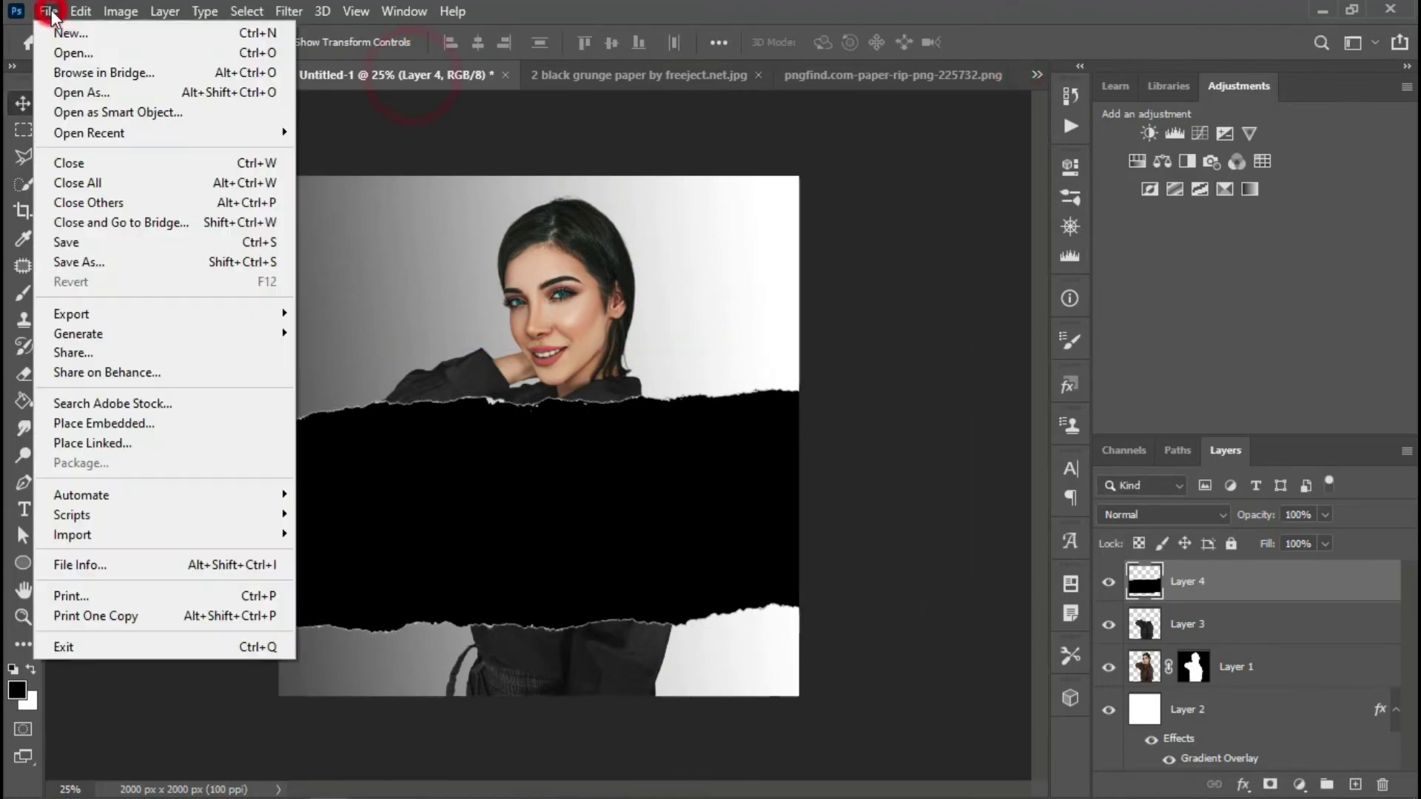
{"action": "left_click", "coordinate": [56, 51]}
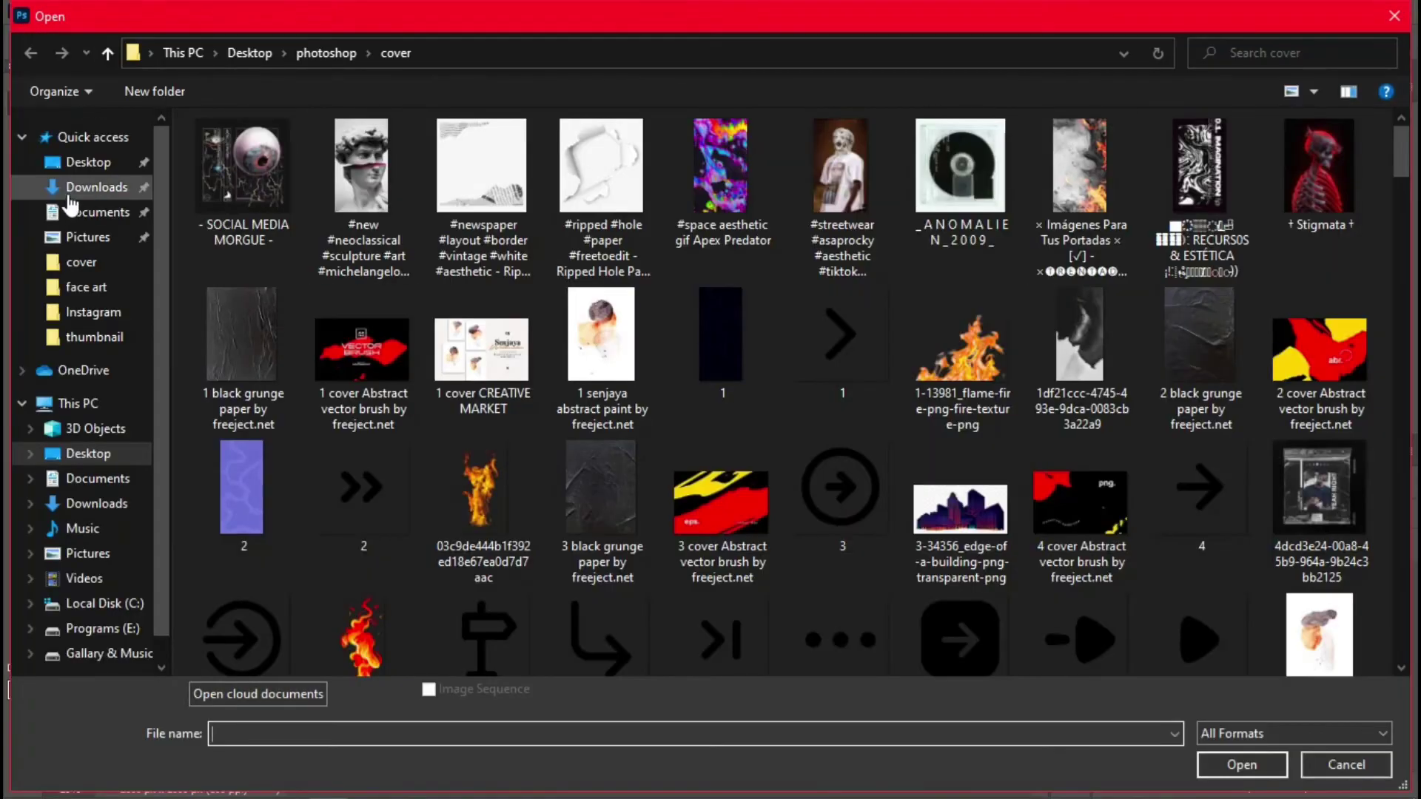
{"action": "left_click", "coordinate": [97, 186]}
{"action": "left_click_drag", "start_coordinate": [1401, 145], "coordinate": [1380, 243]}
{"action": "double_click", "coordinate": [1184, 175]}
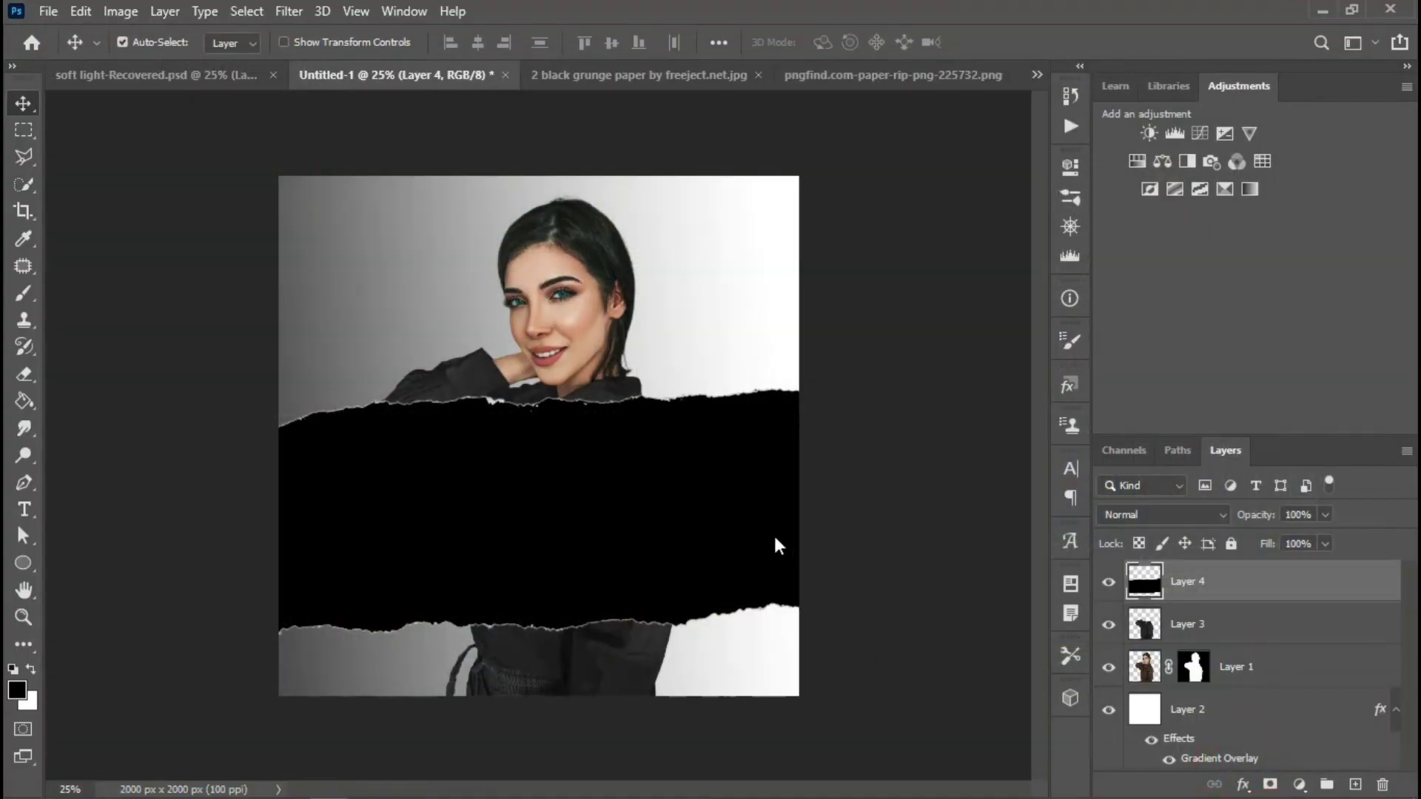
Step: Move the pexels photo into the Untitled-1 composite above the torn paper layer and clip it to the paper
{"action": "left_click_drag", "start_coordinate": [615, 523], "coordinate": [166, 78]}
{"action": "left_click_drag", "start_coordinate": [572, 508], "coordinate": [572, 508]}
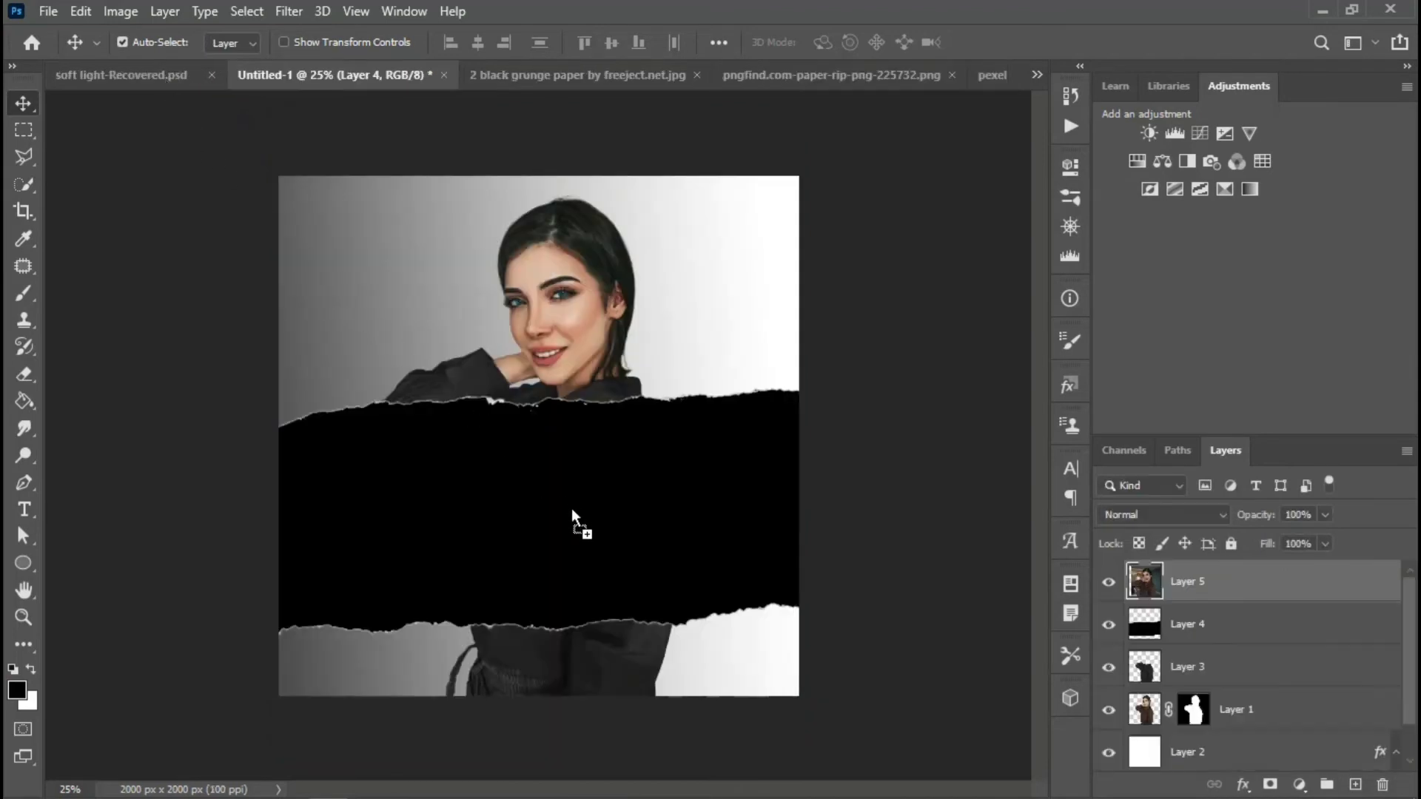
{"action": "left_click_drag", "start_coordinate": [538, 462], "coordinate": [511, 530]}
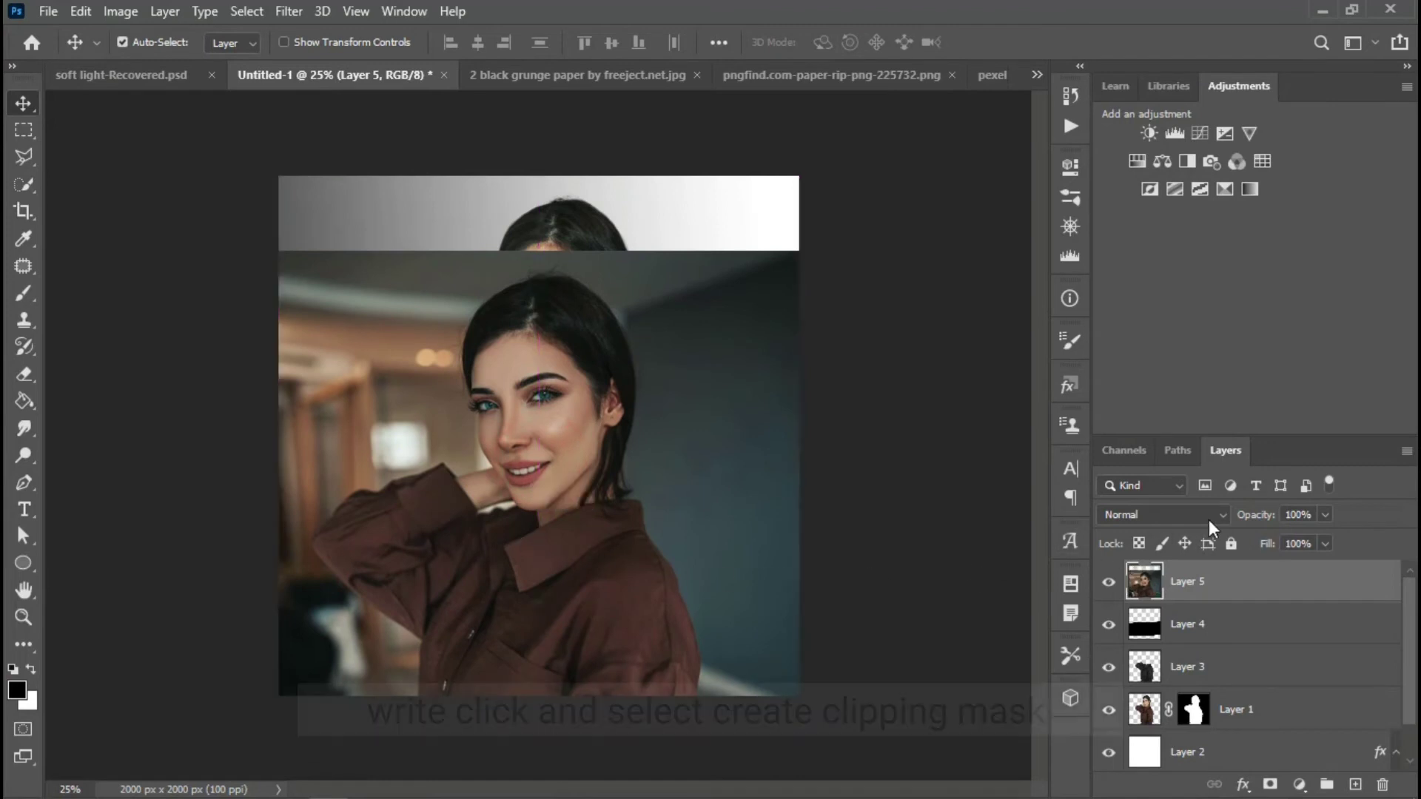
{"action": "right_click", "coordinate": [1212, 582]}
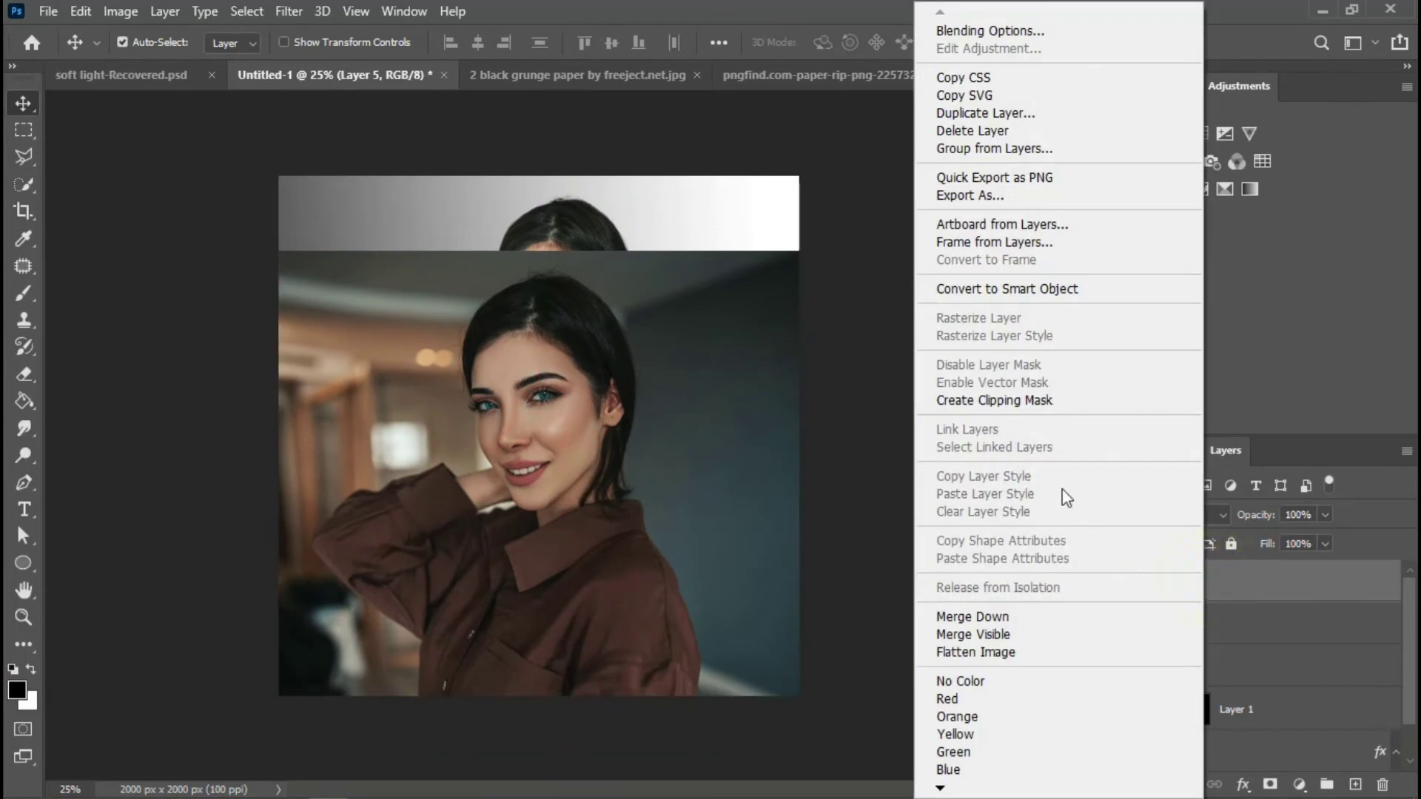
{"action": "left_click", "coordinate": [1010, 400]}
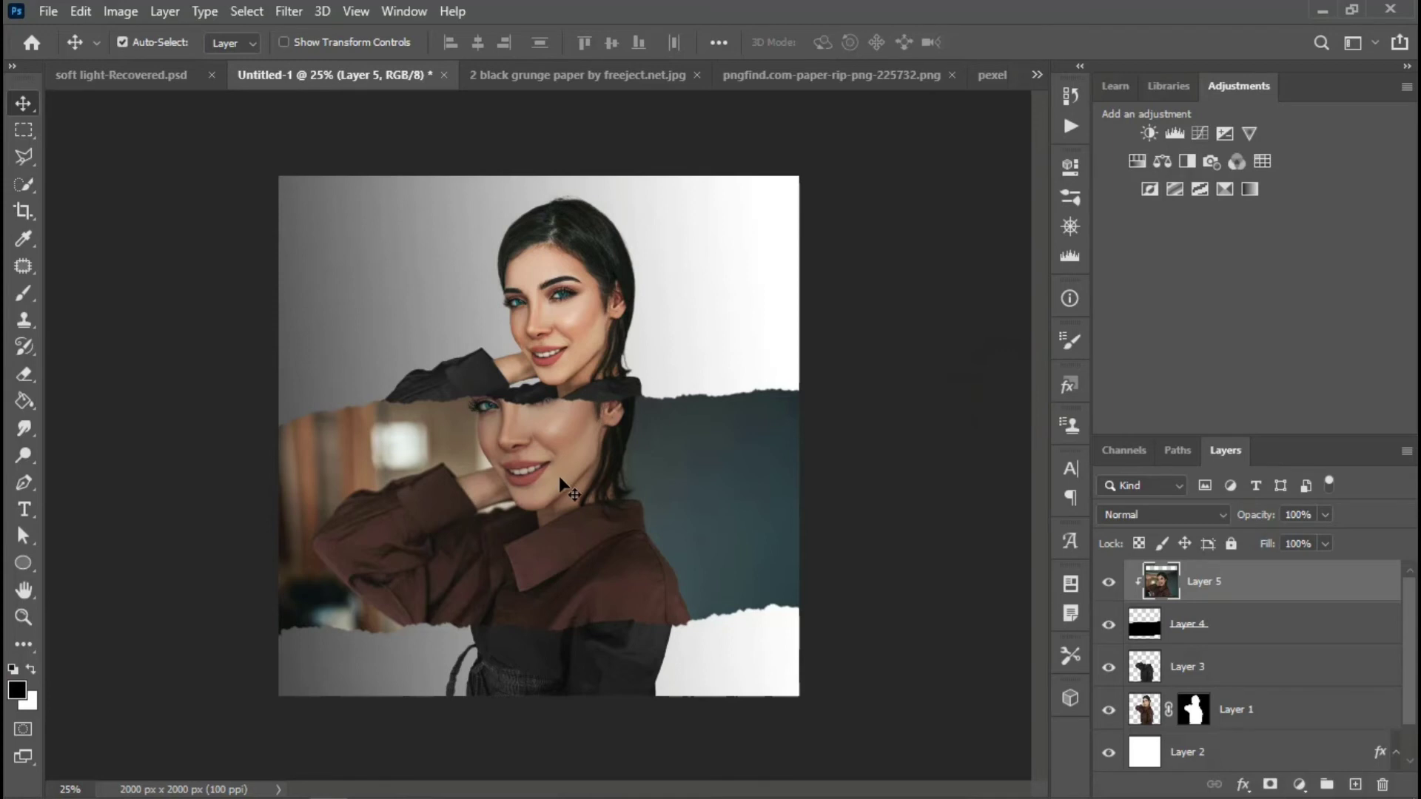
Step: Scale the clipped photo to 100.80% and shift it down so the woman's face sits inside the torn paper strip
{"action": "left_click_drag", "start_coordinate": [557, 476], "coordinate": [562, 553]}
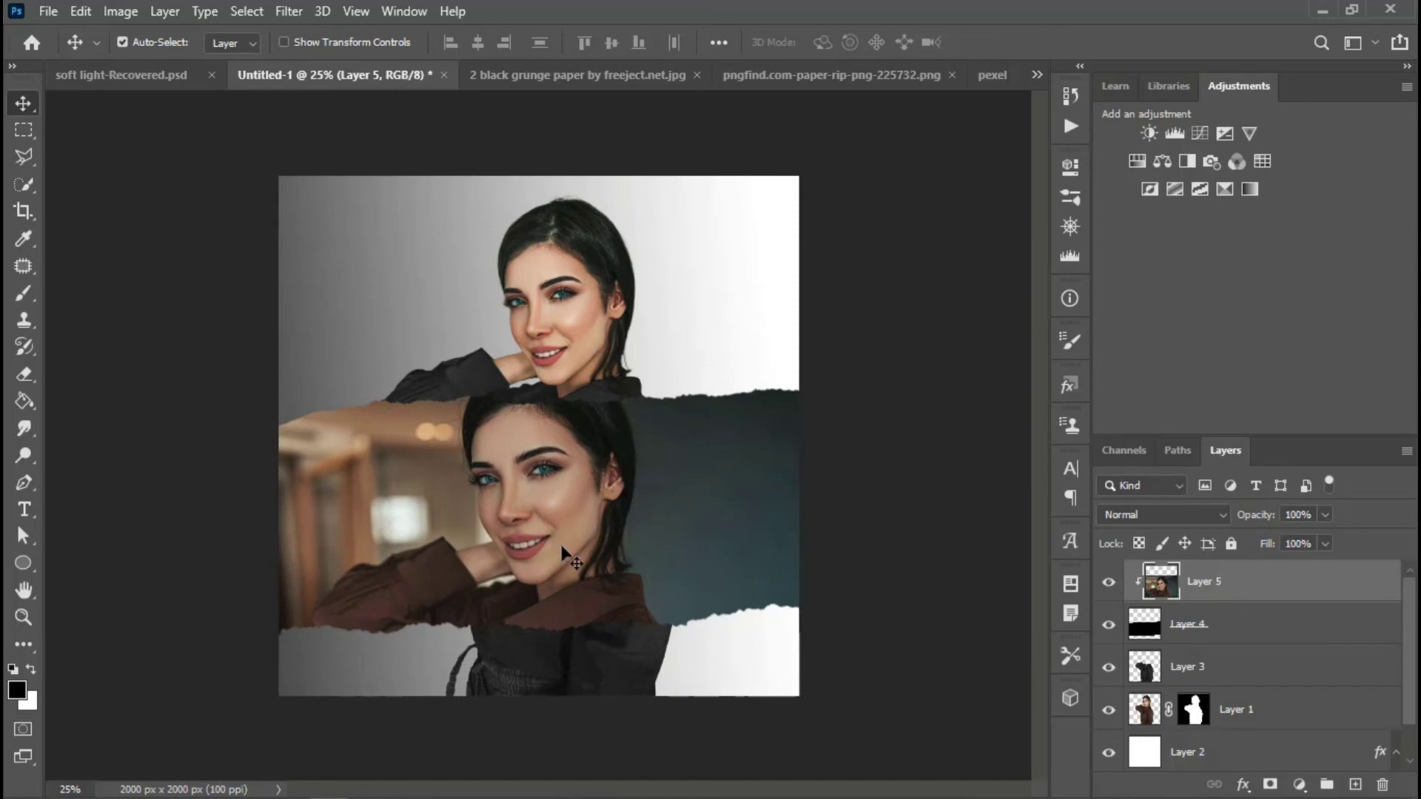
{"action": "key", "text": "ctrl"}
{"action": "key", "text": "ctrl+t"}
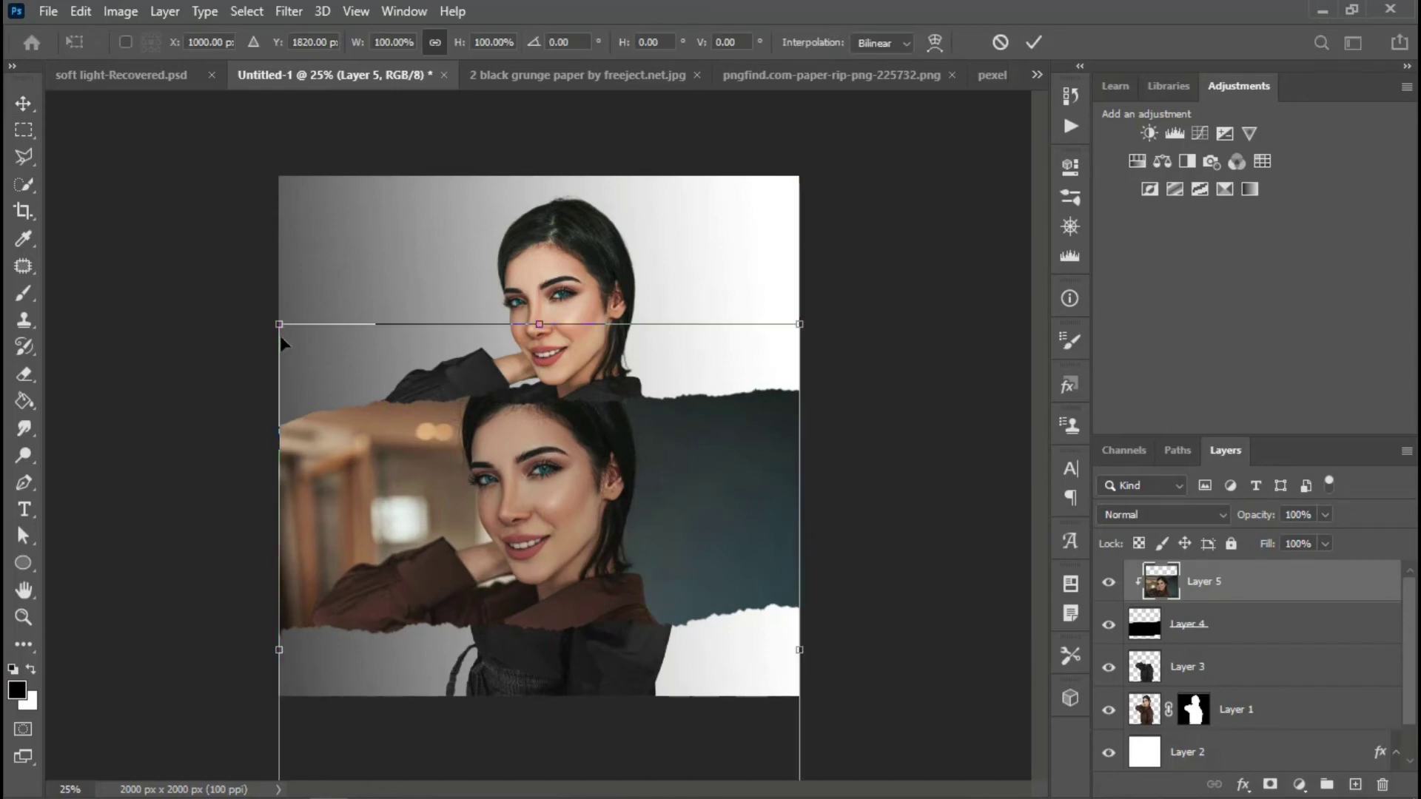
{"action": "mouse_move", "coordinate": [544, 331]}
{"action": "left_mouse_down"}
{"action": "mouse_move", "coordinate": [542, 303]}
{"action": "mouse_move", "coordinate": [542, 319]}
{"action": "left_mouse_up"}
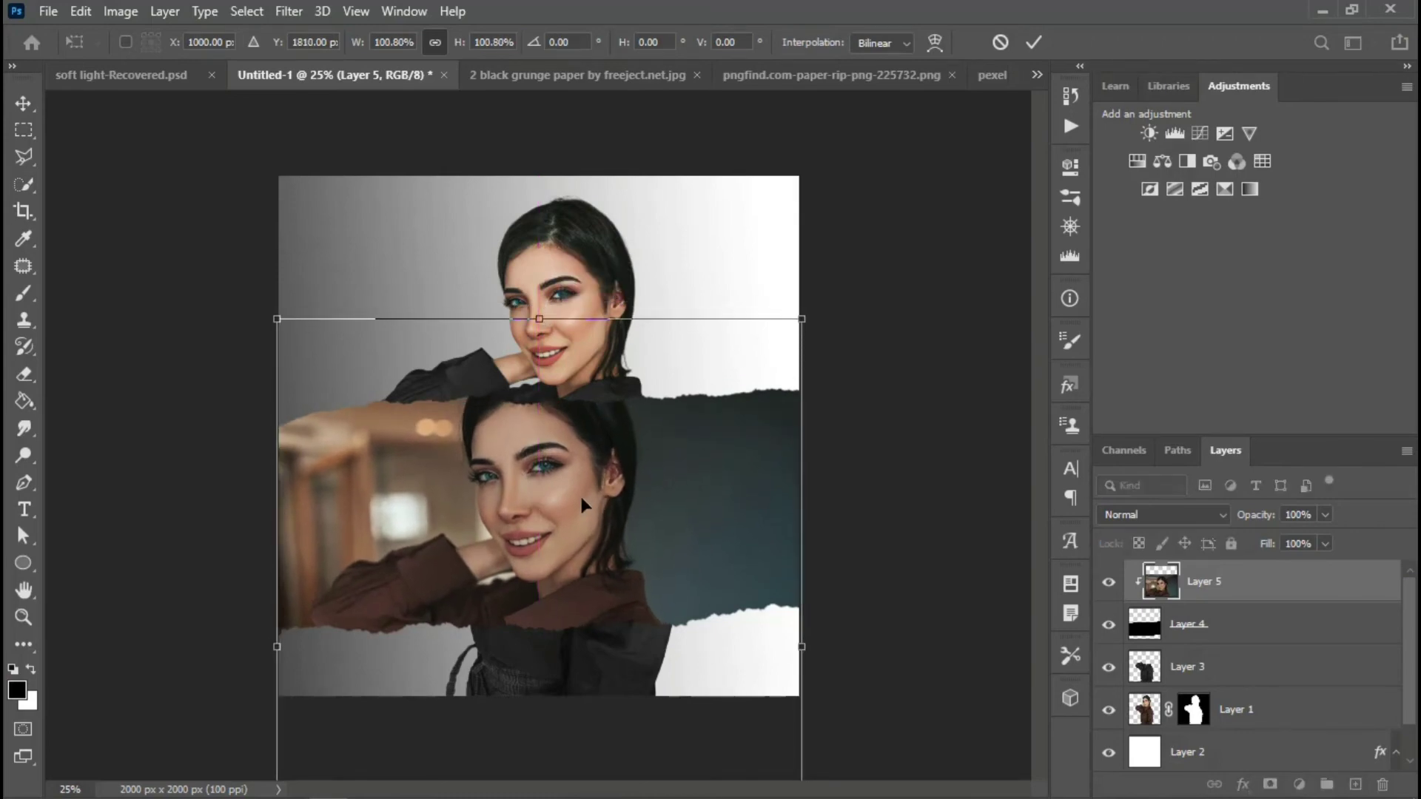
{"action": "left_click_drag", "start_coordinate": [581, 499], "coordinate": [584, 510]}
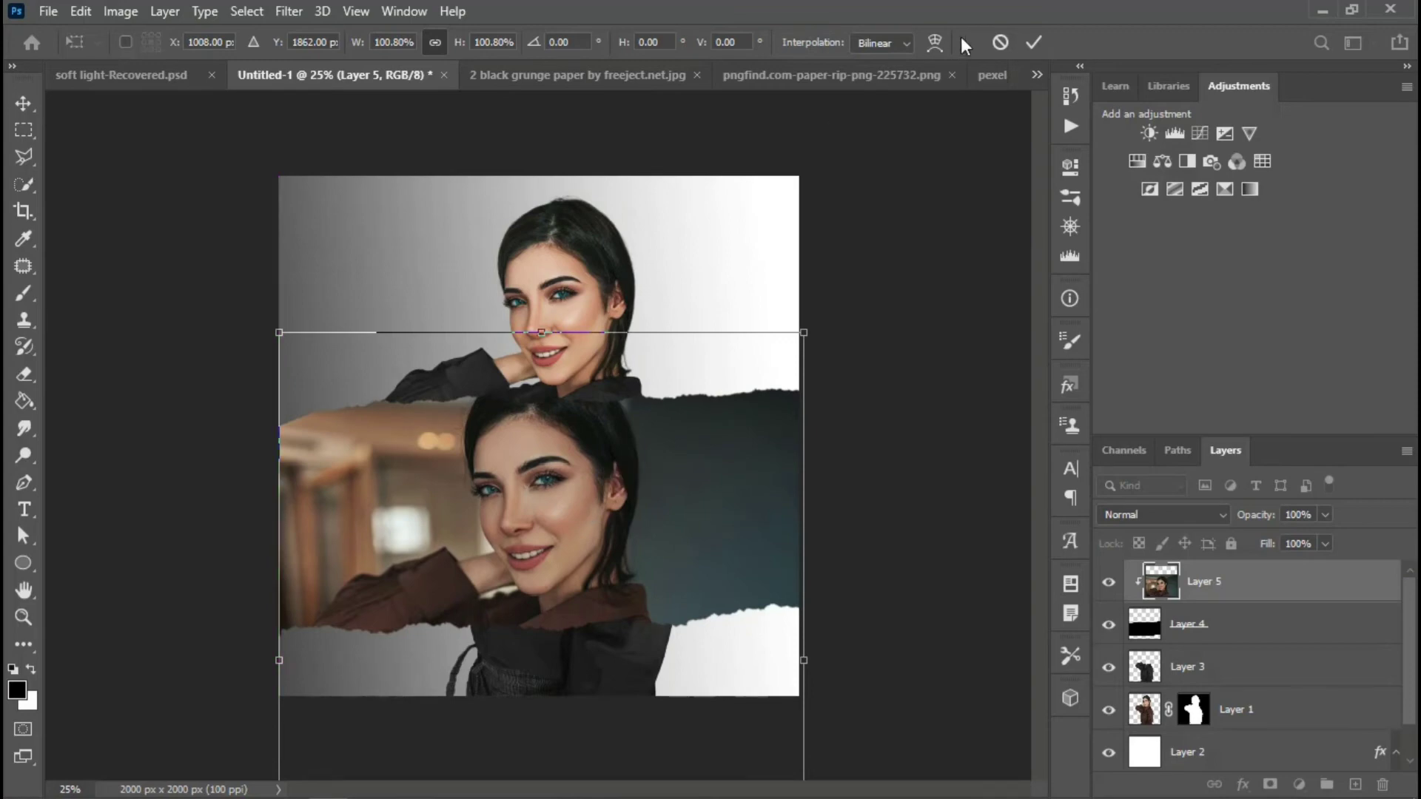
{"action": "left_click", "coordinate": [1039, 42]}
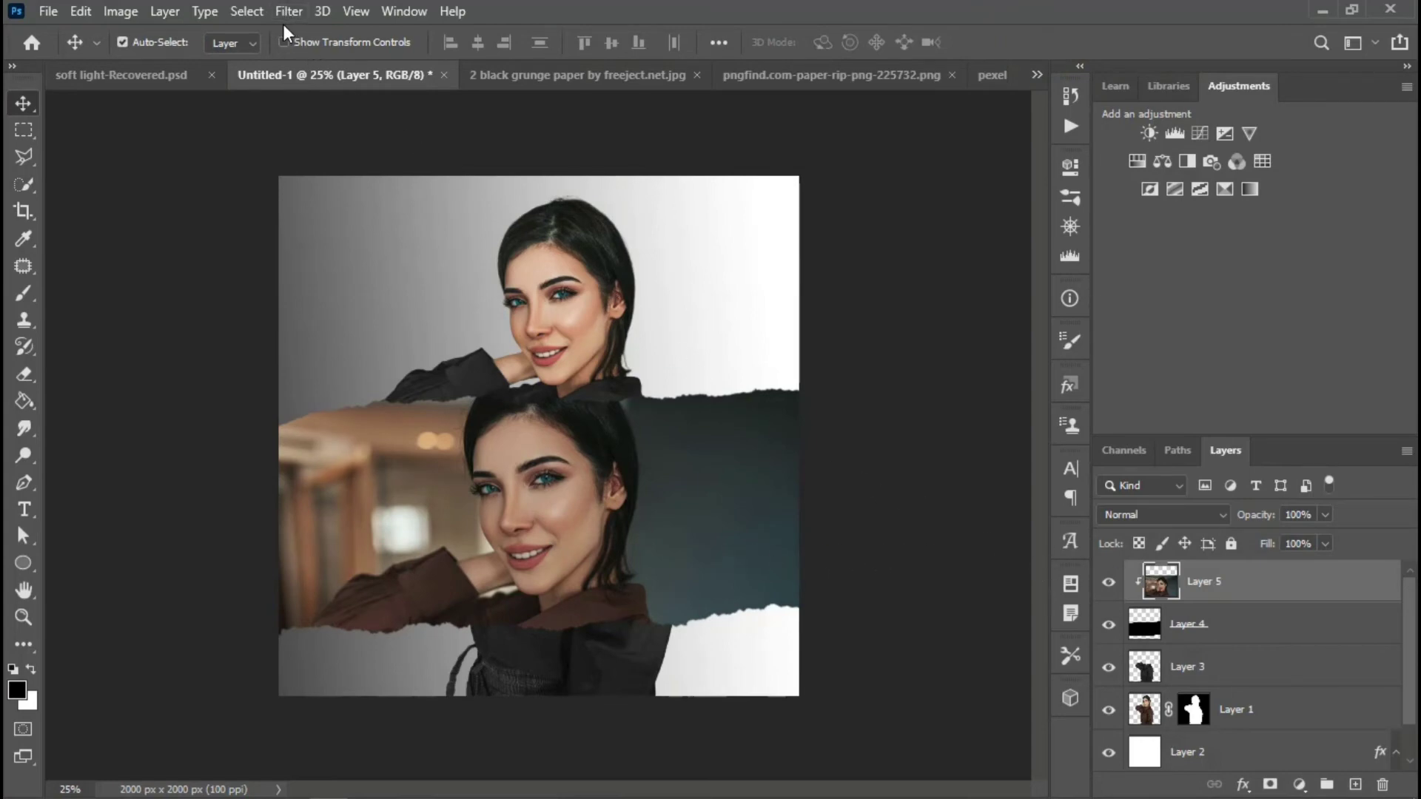
Step: Start a Black & White adjustment on the clipped photo layer with the Green Filter preset
{"action": "left_click", "coordinate": [127, 12]}
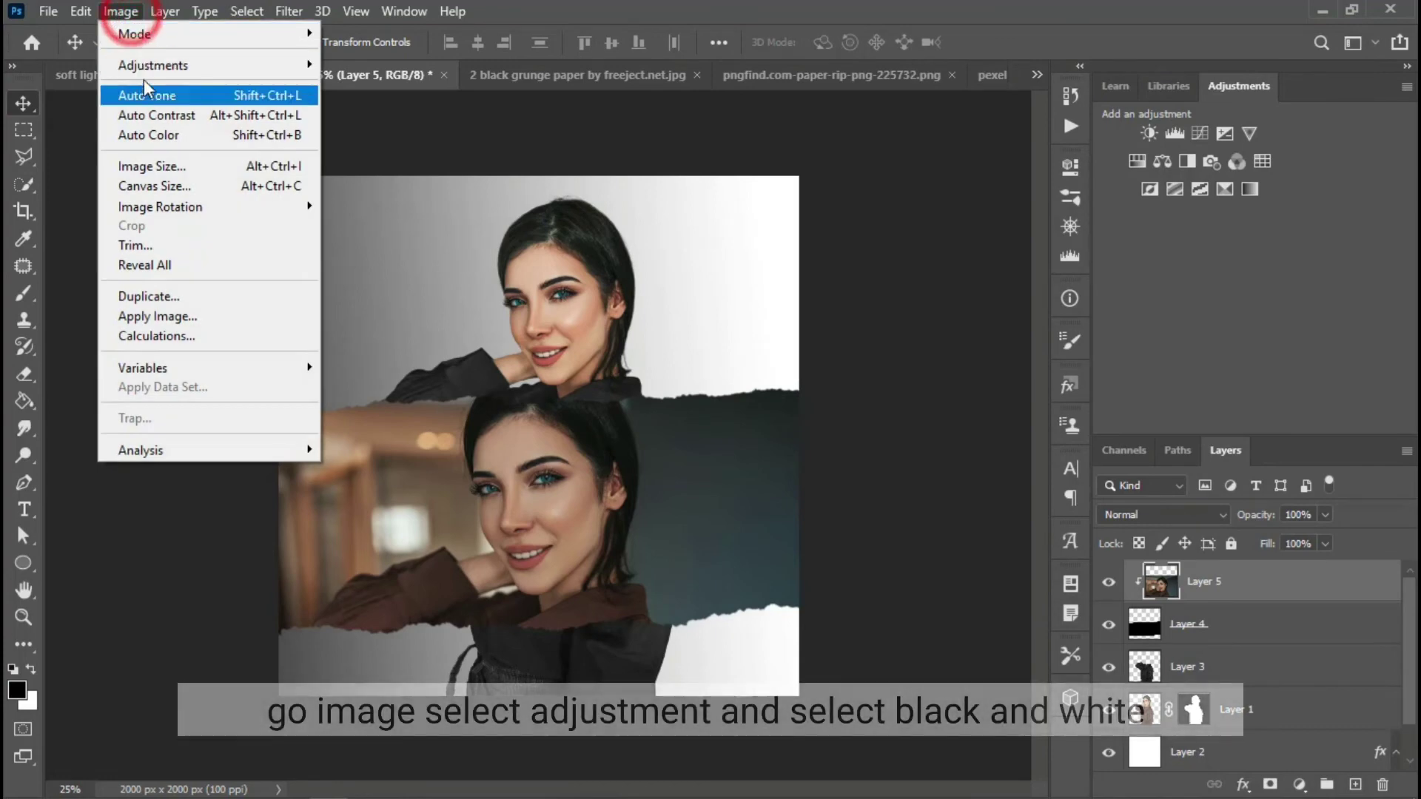
{"action": "mouse_move", "coordinate": [146, 68]}
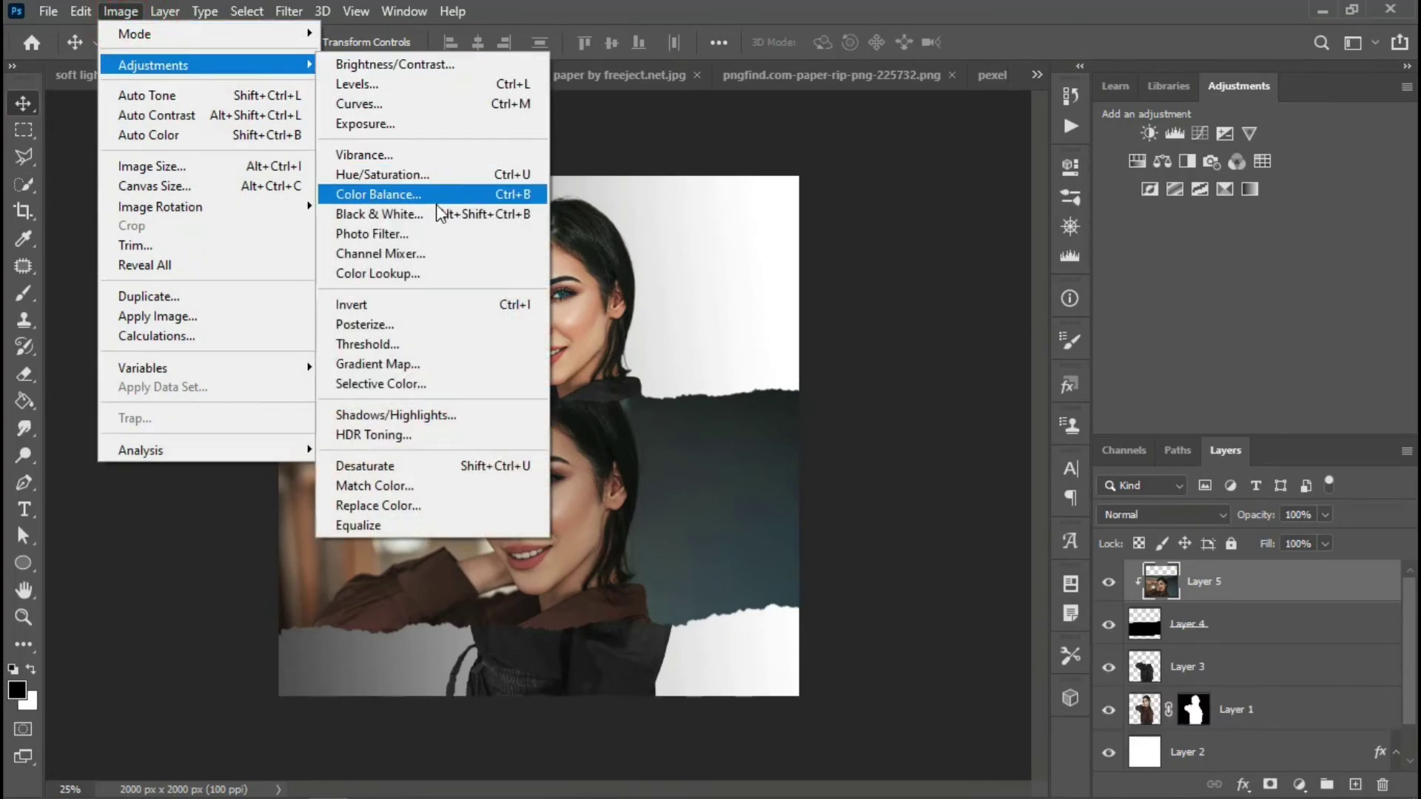
{"action": "left_click", "coordinate": [433, 213]}
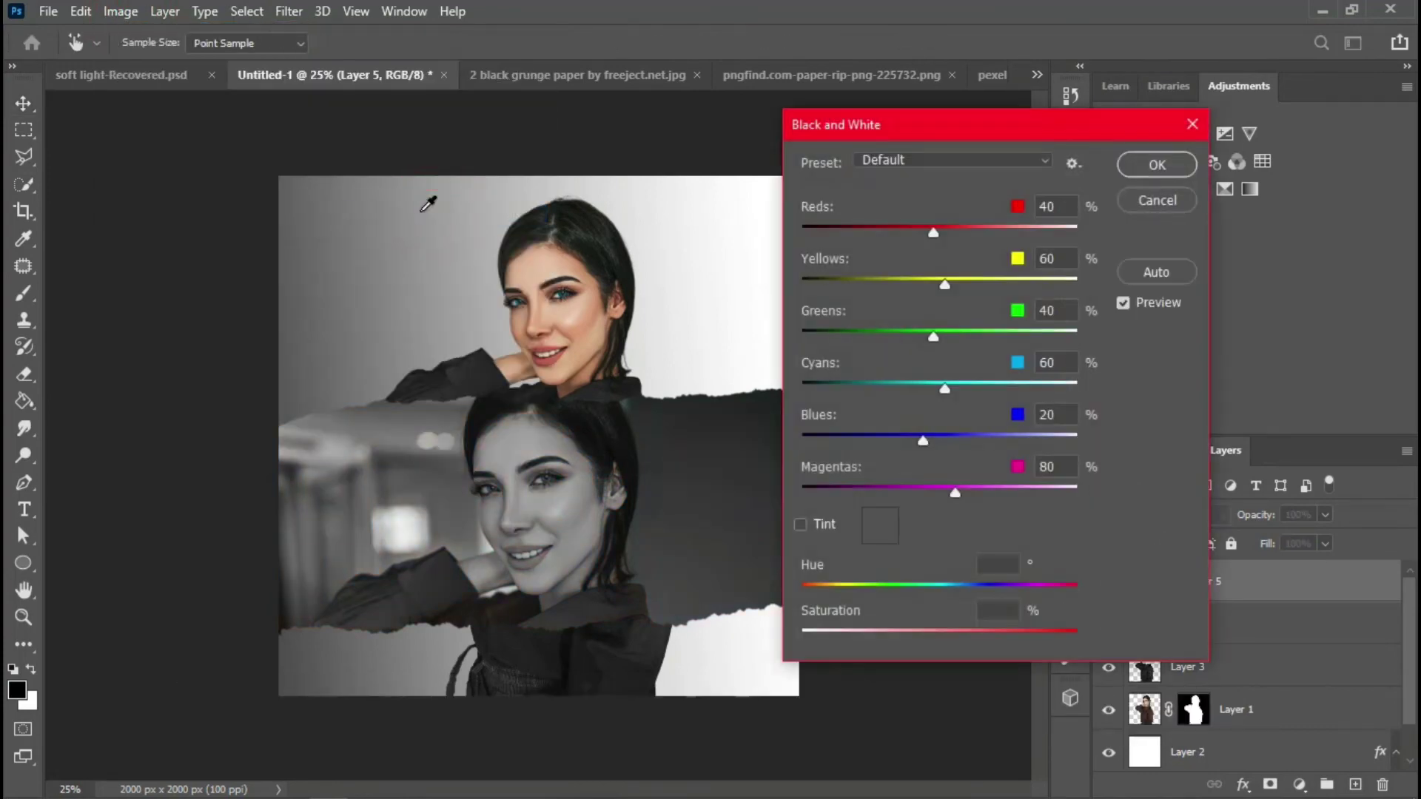
{"action": "left_click", "coordinate": [1045, 162]}
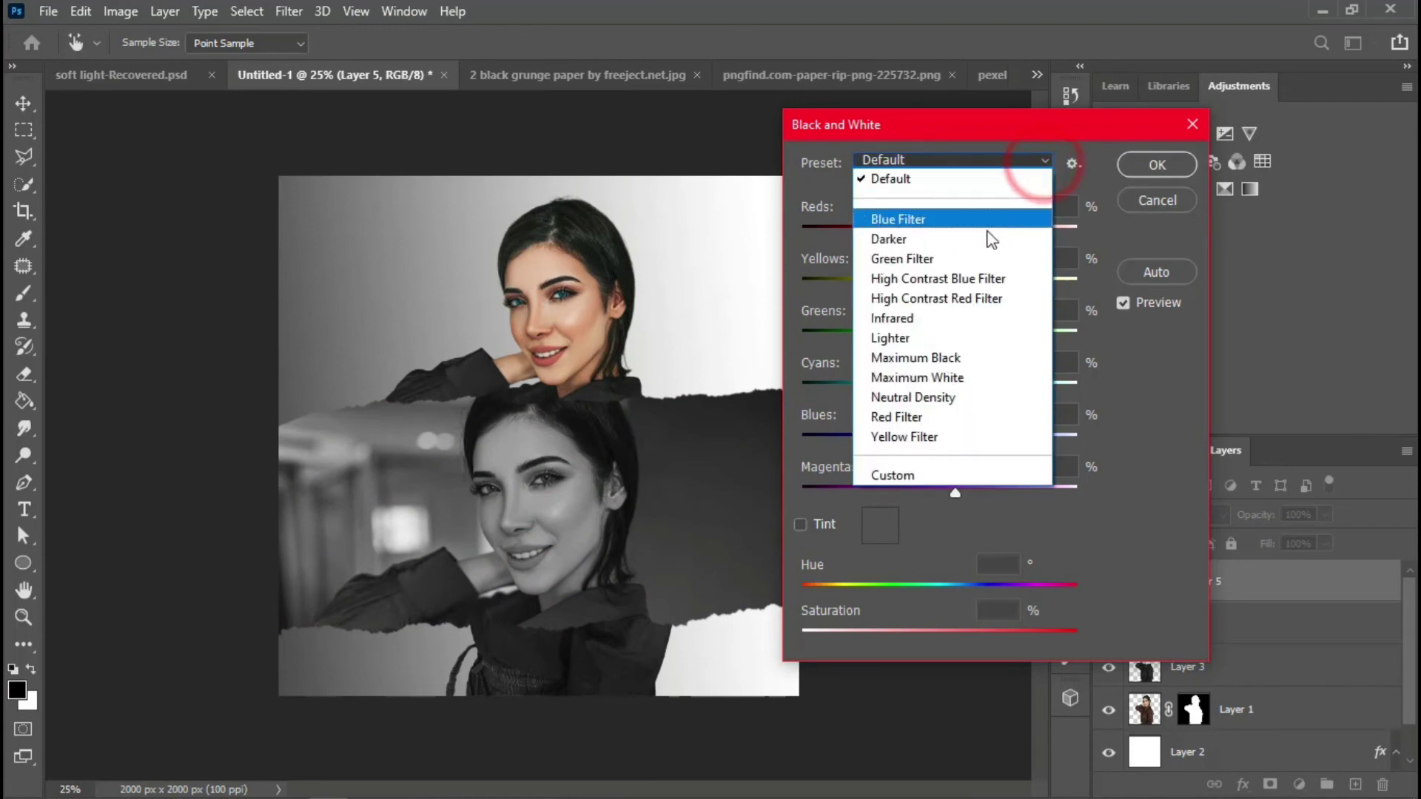
{"action": "left_click", "coordinate": [951, 263]}
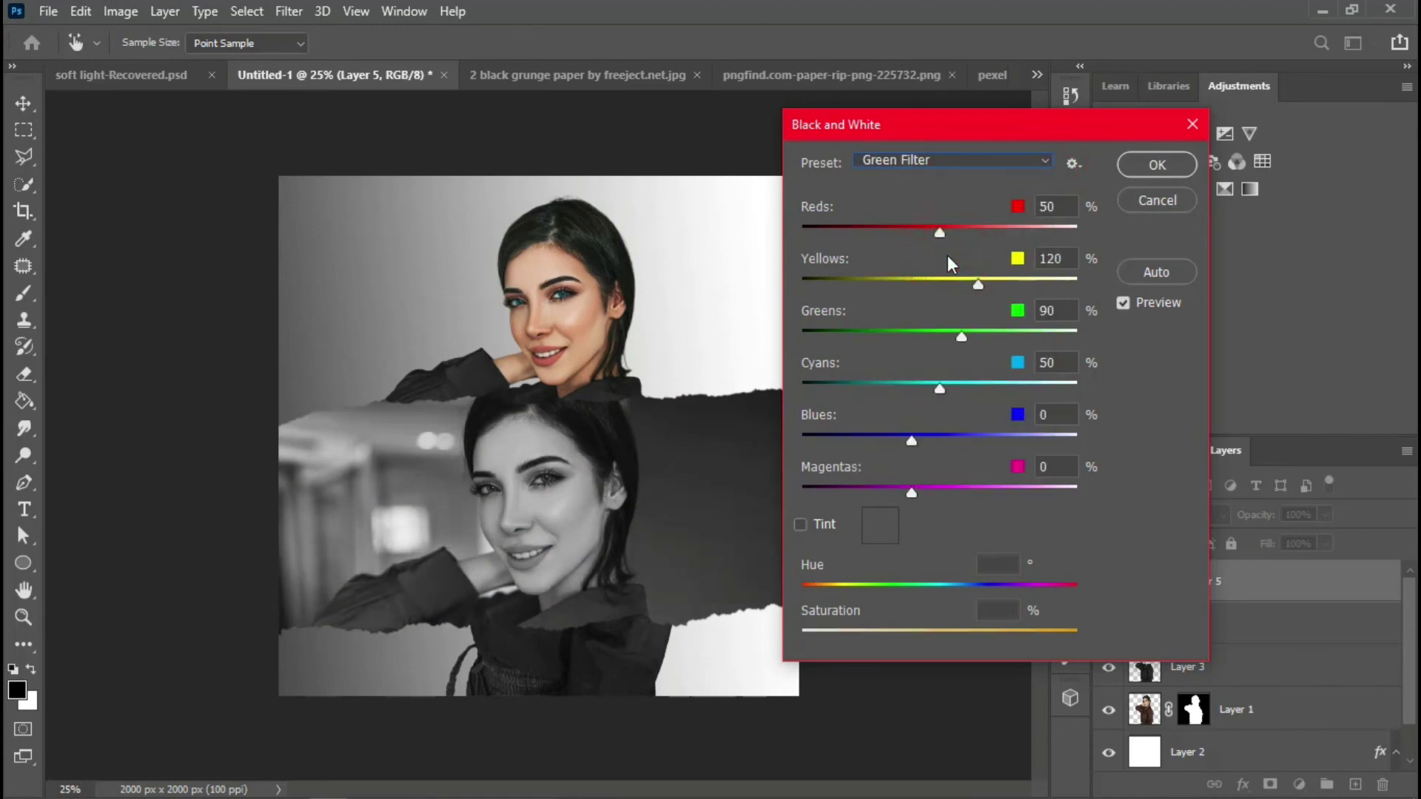
Step: Try the Darker, Blue Filter, Green Filter and Default presets in the Black & White adjustment
{"action": "left_click", "coordinate": [959, 160]}
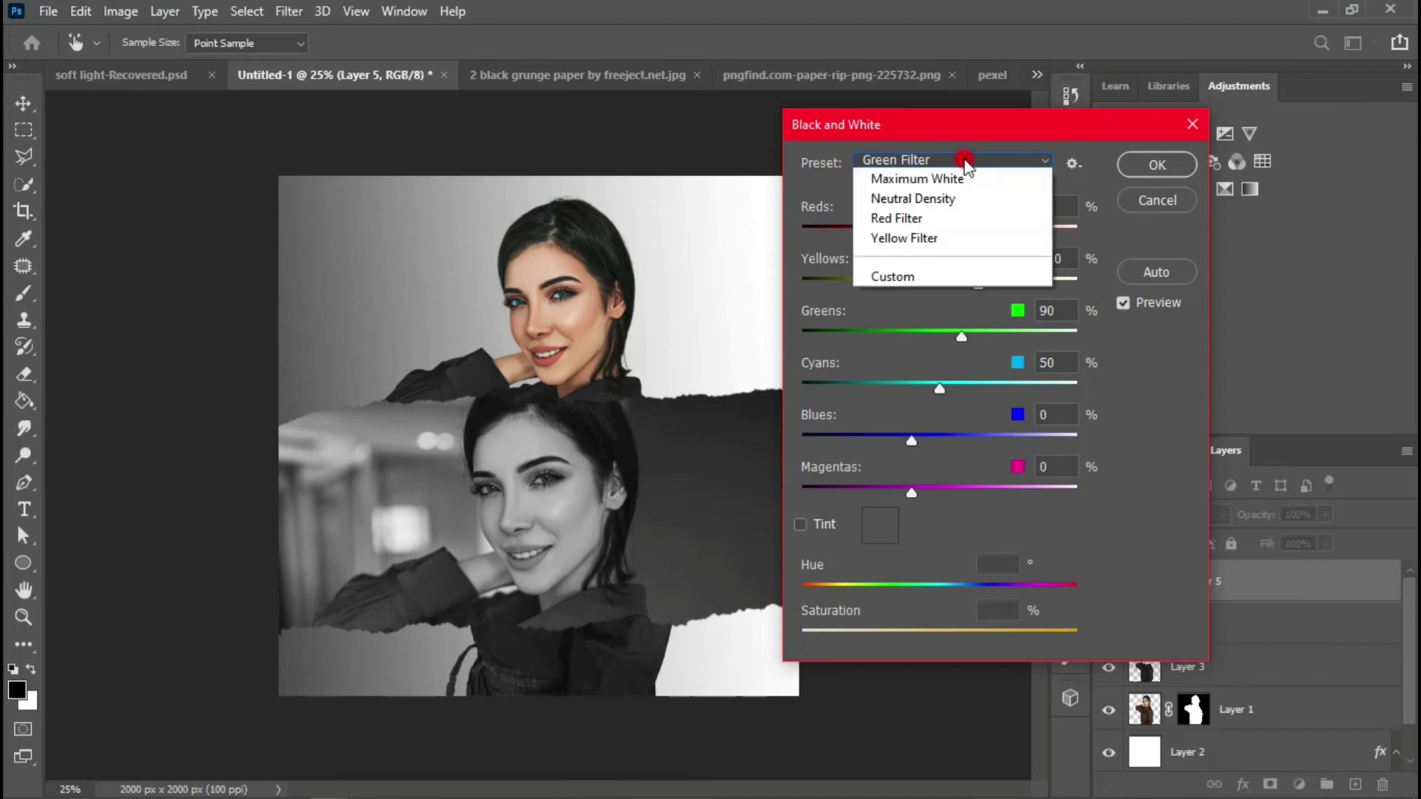
{"action": "left_click", "coordinate": [934, 241]}
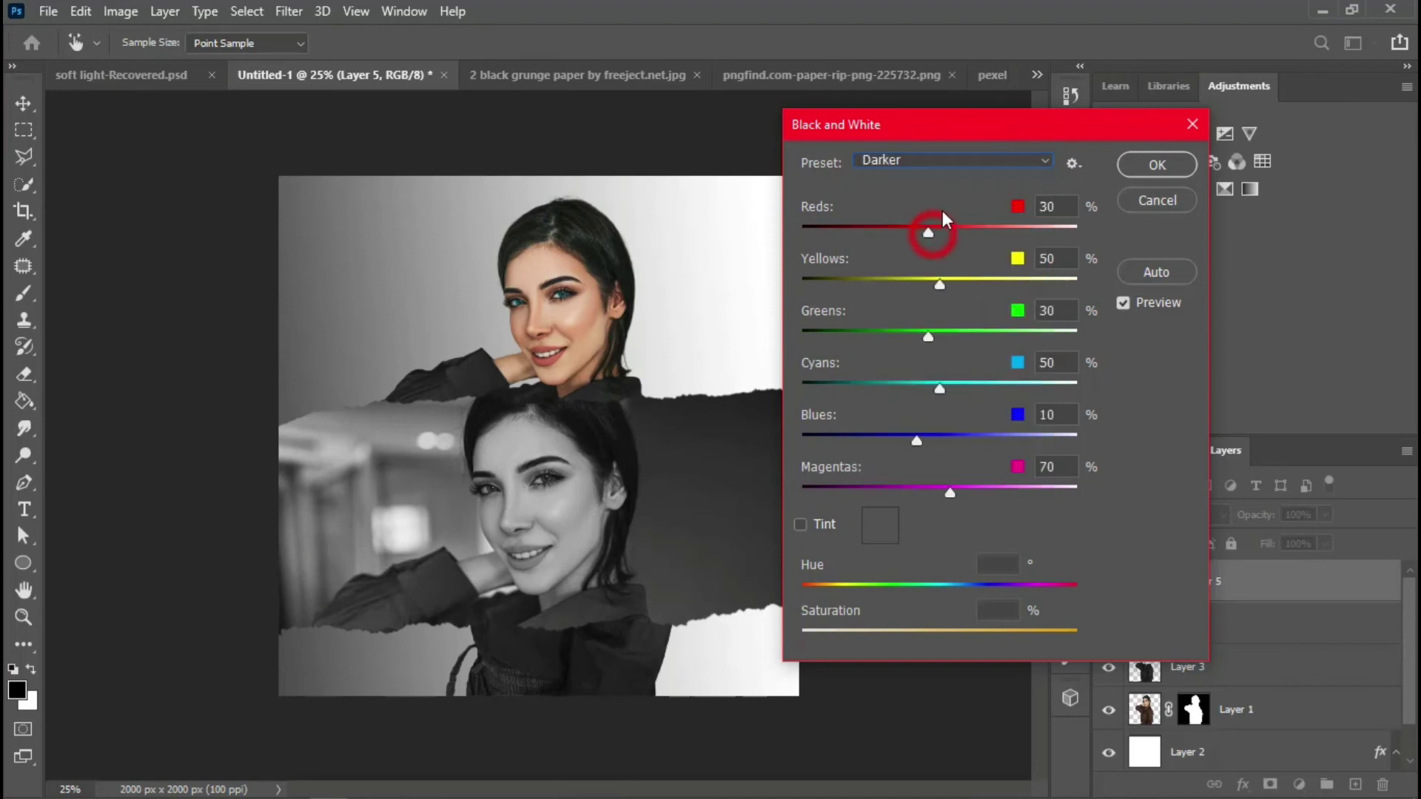
{"action": "left_click", "coordinate": [989, 161]}
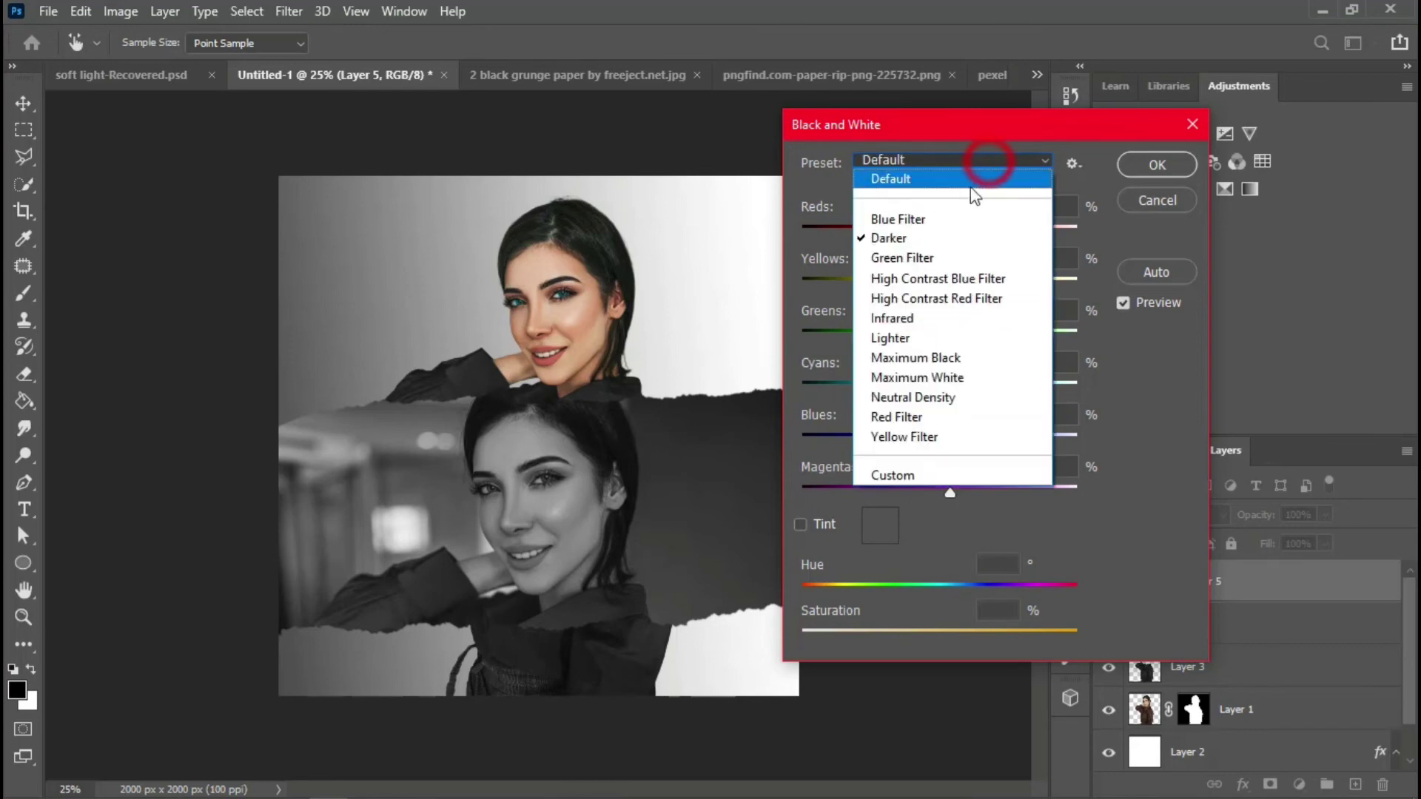
{"action": "left_click", "coordinate": [940, 214]}
{"action": "left_click", "coordinate": [984, 161]}
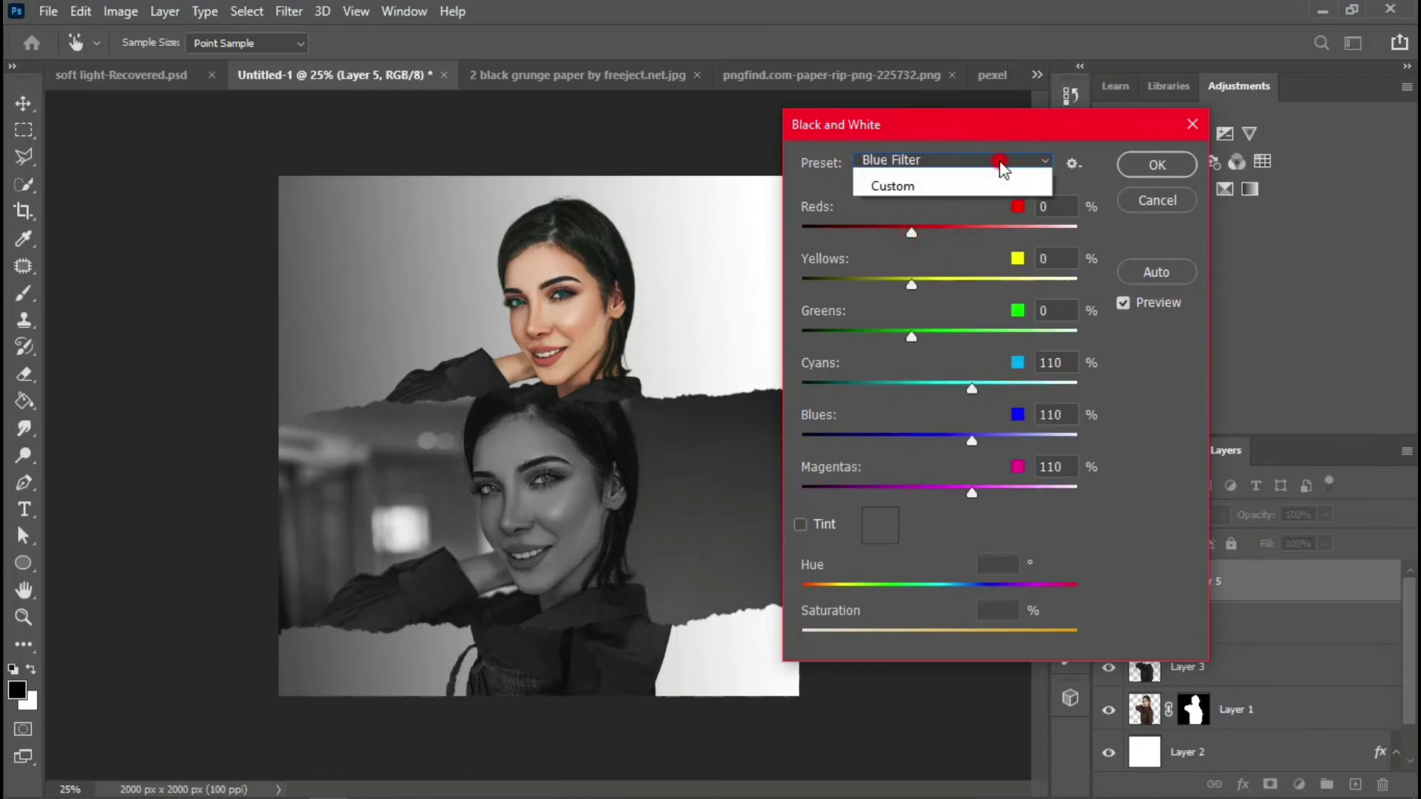
{"action": "left_click", "coordinate": [931, 260]}
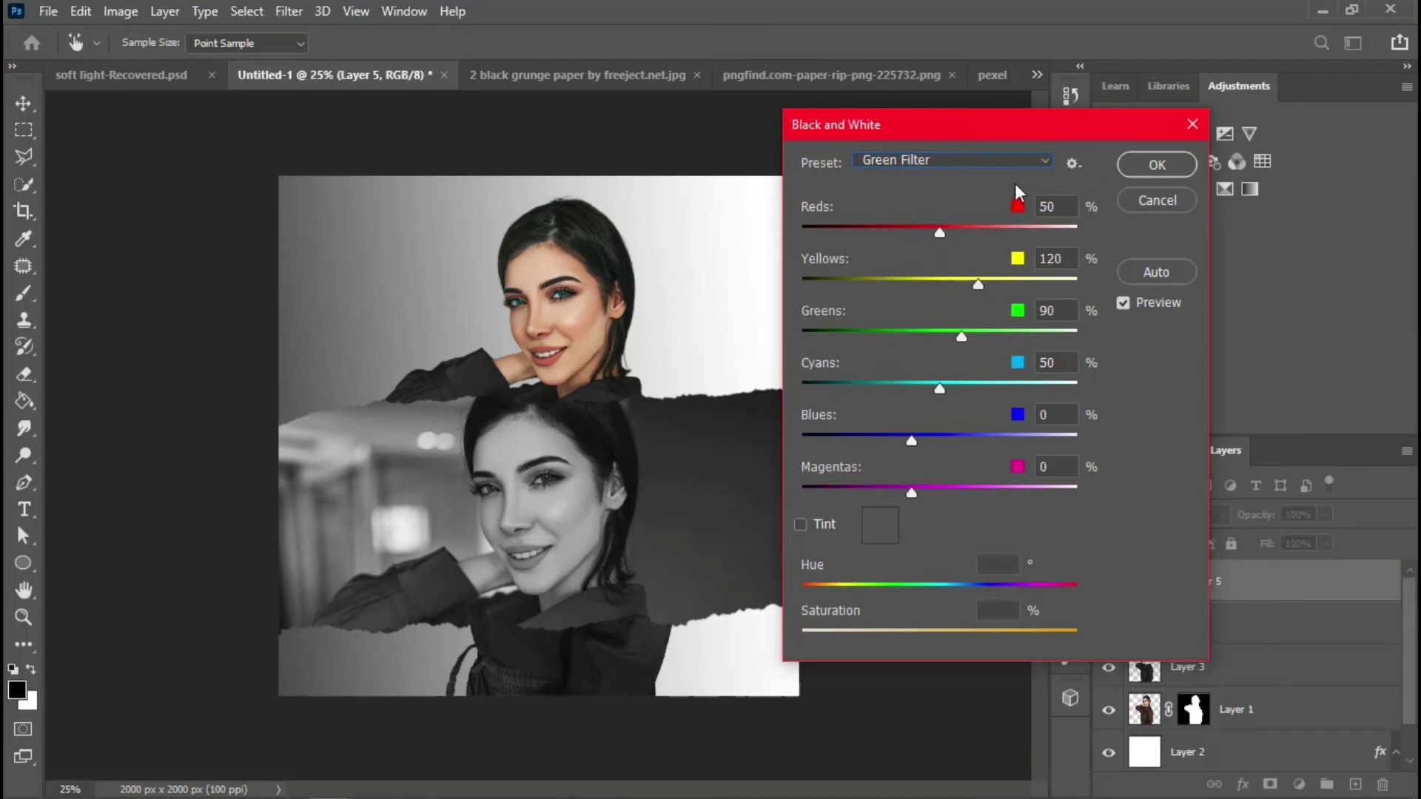
{"action": "left_click", "coordinate": [1010, 162]}
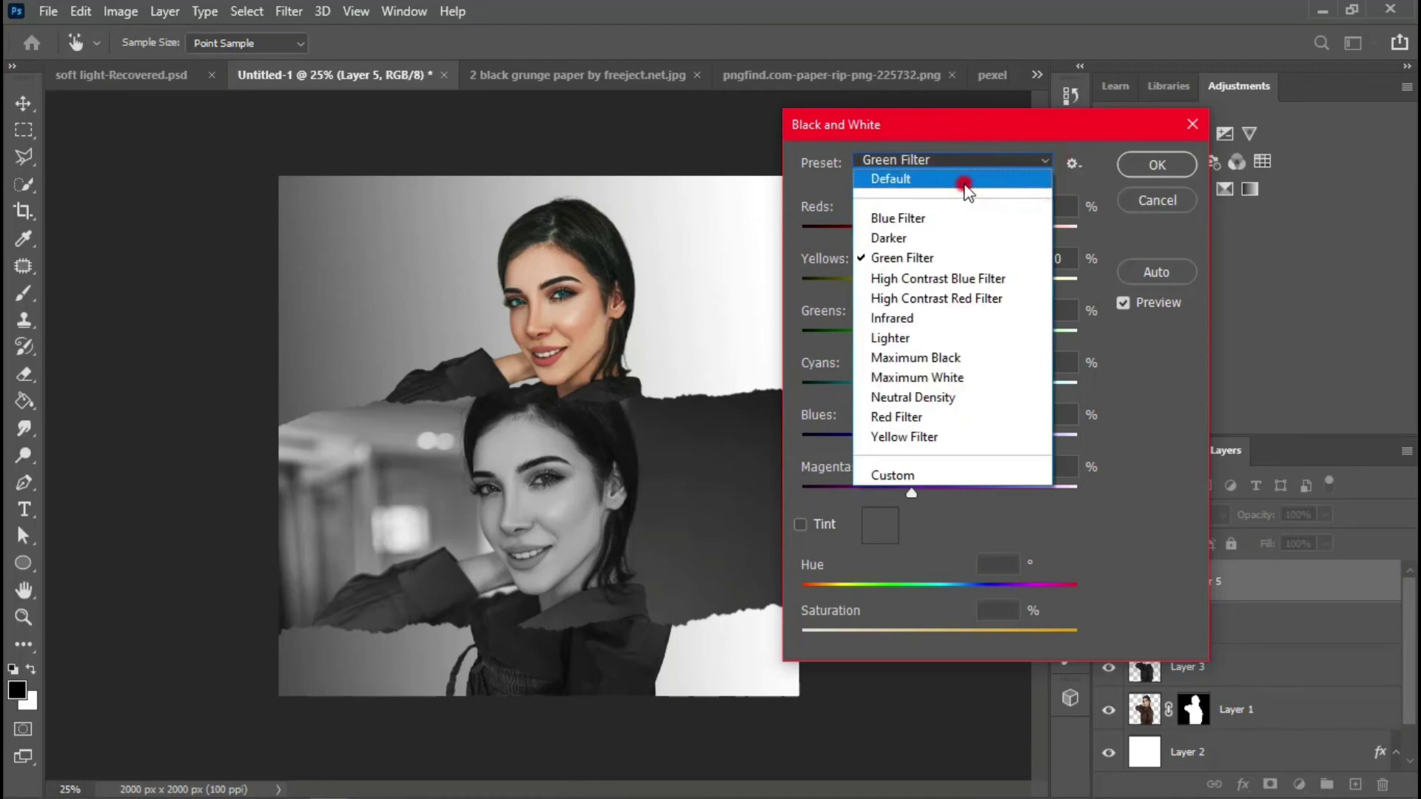
{"action": "left_click", "coordinate": [964, 183]}
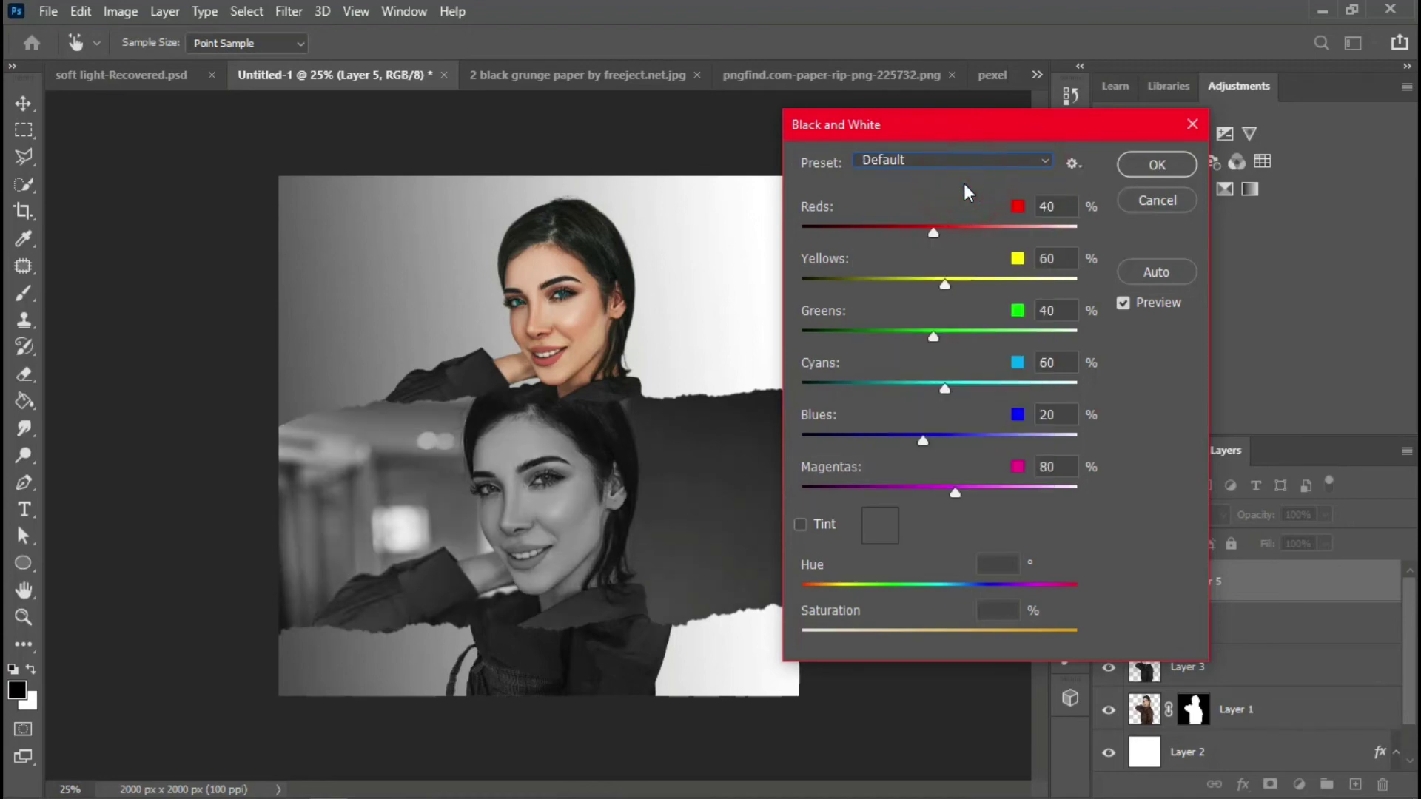
Step: Choose the Green Filter preset and apply the Black & White adjustment to the clipped photo
{"action": "left_click", "coordinate": [992, 161]}
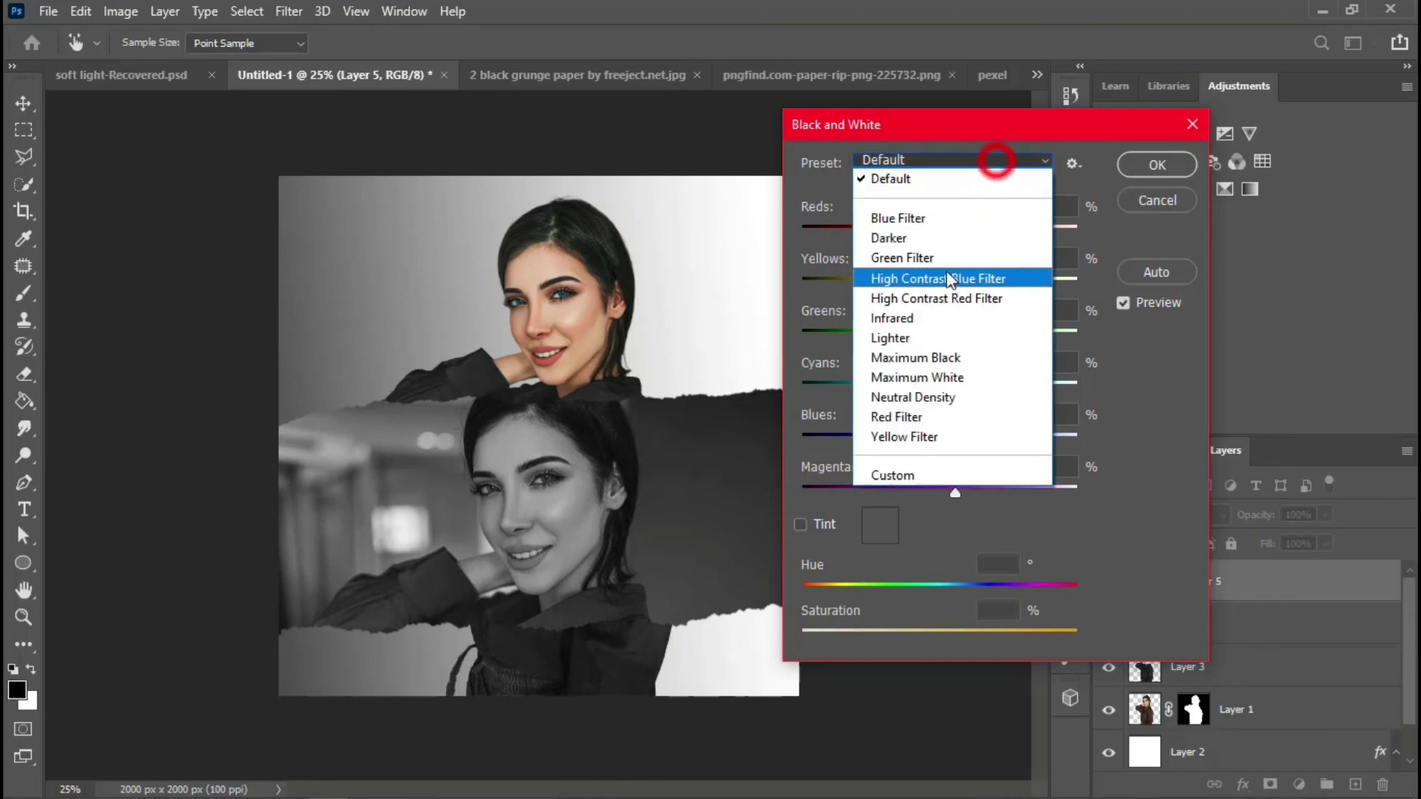
{"action": "left_click", "coordinate": [938, 259]}
{"action": "left_click", "coordinate": [1139, 169]}
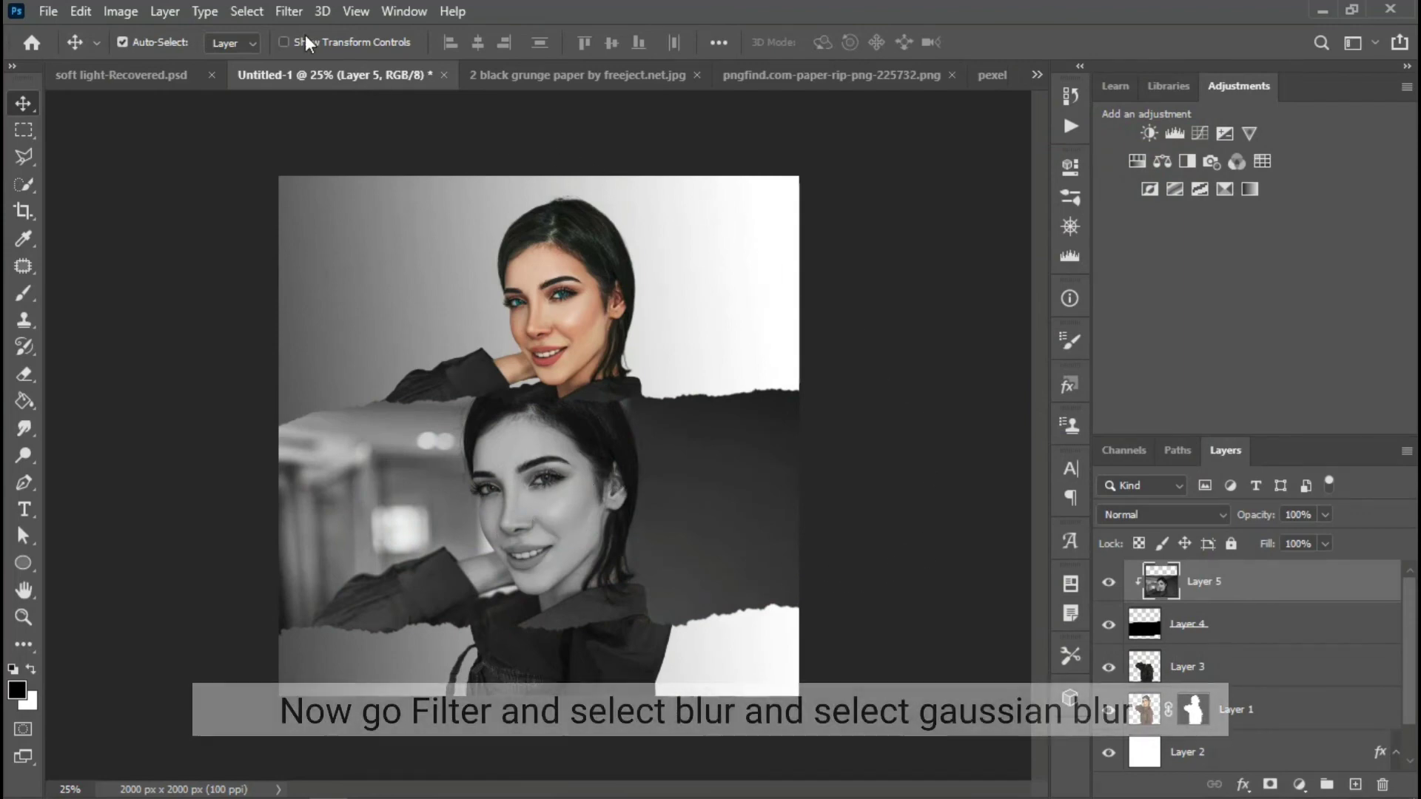
Step: Apply a Gaussian Blur with a 3.6 pixel radius to the clipped black-and-white photo
{"action": "left_click", "coordinate": [288, 11]}
{"action": "mouse_move", "coordinate": [339, 246]}
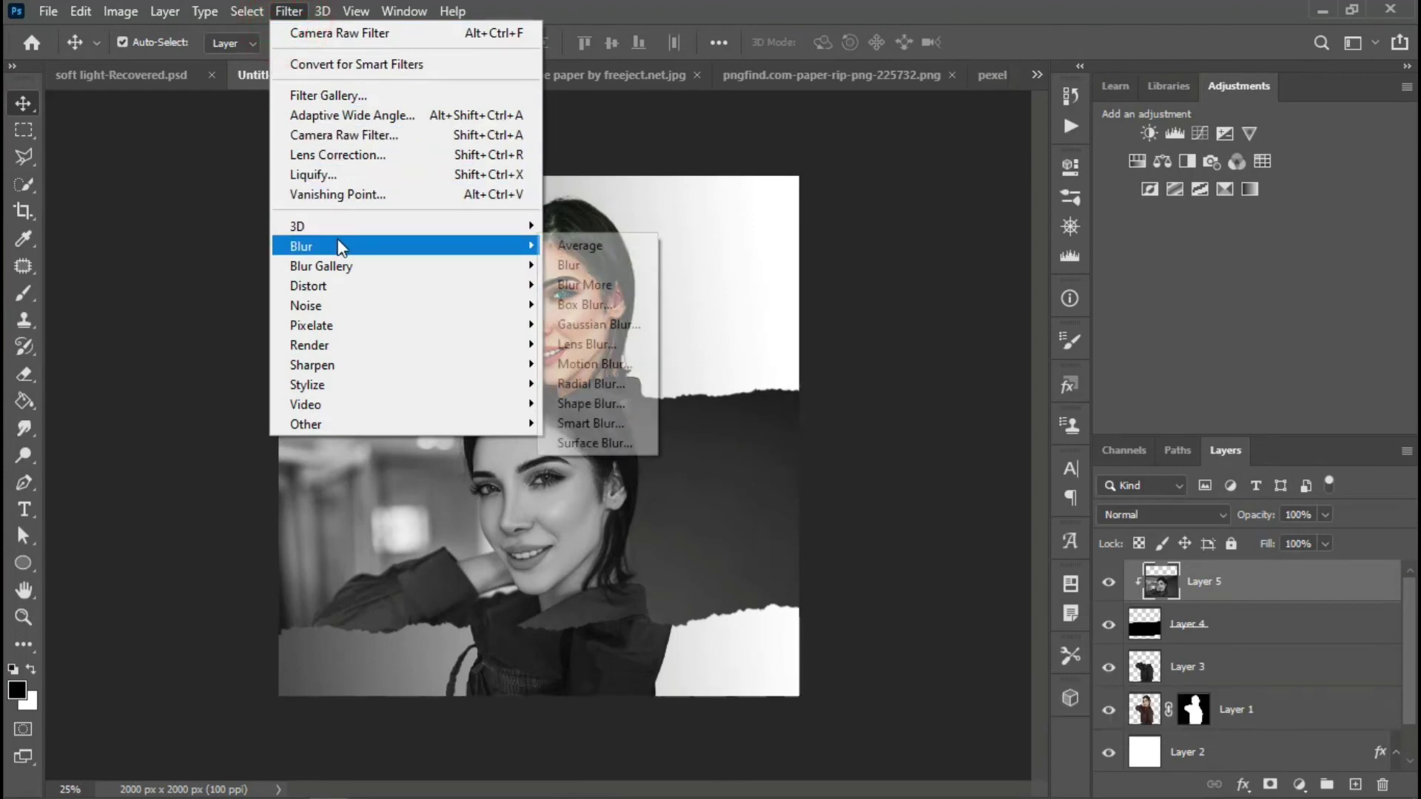
{"action": "left_click", "coordinate": [571, 320]}
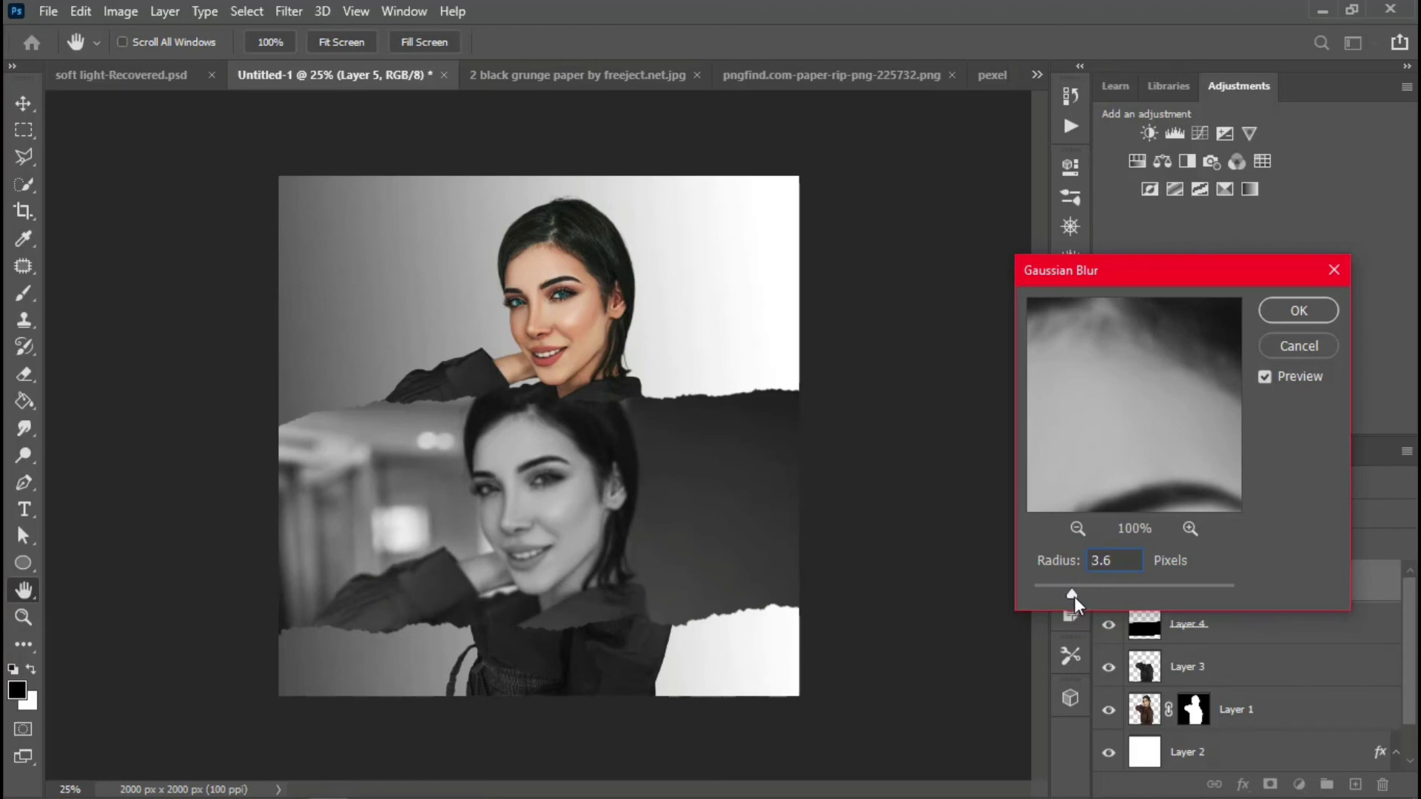
{"action": "left_click", "coordinate": [1273, 303]}
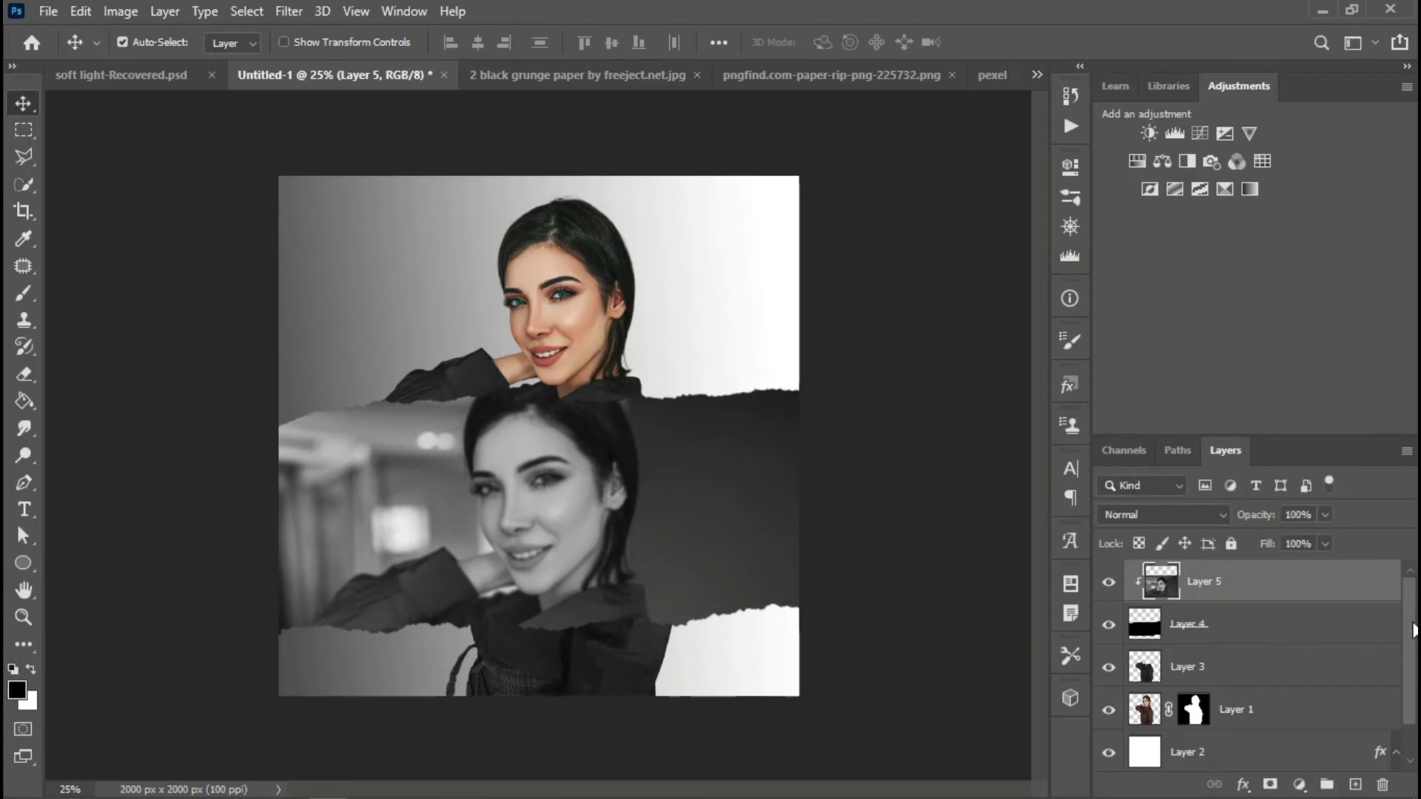
Step: Move the "2 black grunge paper" texture into the Untitled-1 composite, covering the canvas above the clipped photo layer
{"action": "left_click_drag", "start_coordinate": [1414, 630], "coordinate": [1414, 598]}
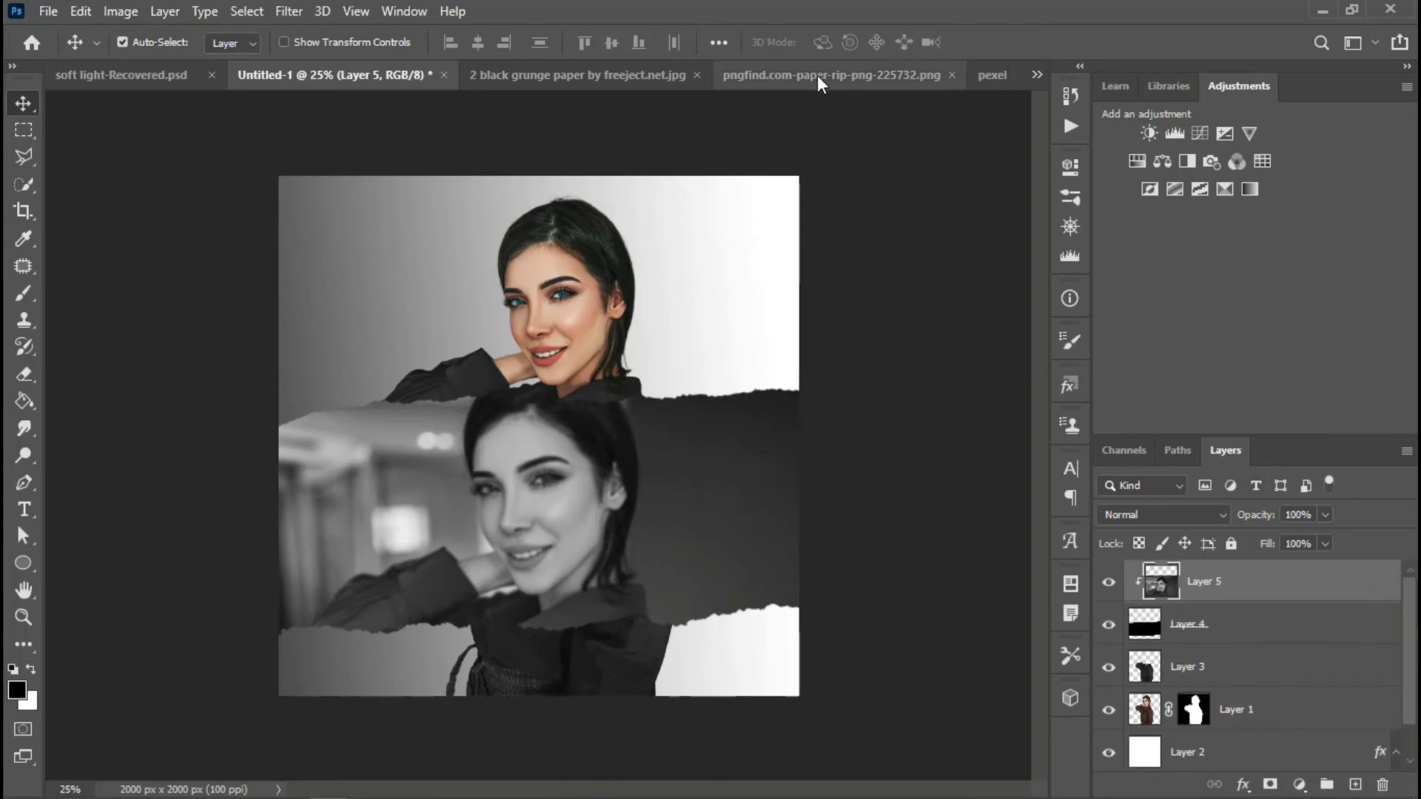
{"action": "left_click", "coordinate": [623, 73]}
{"action": "left_click_drag", "start_coordinate": [598, 513], "coordinate": [321, 89]}
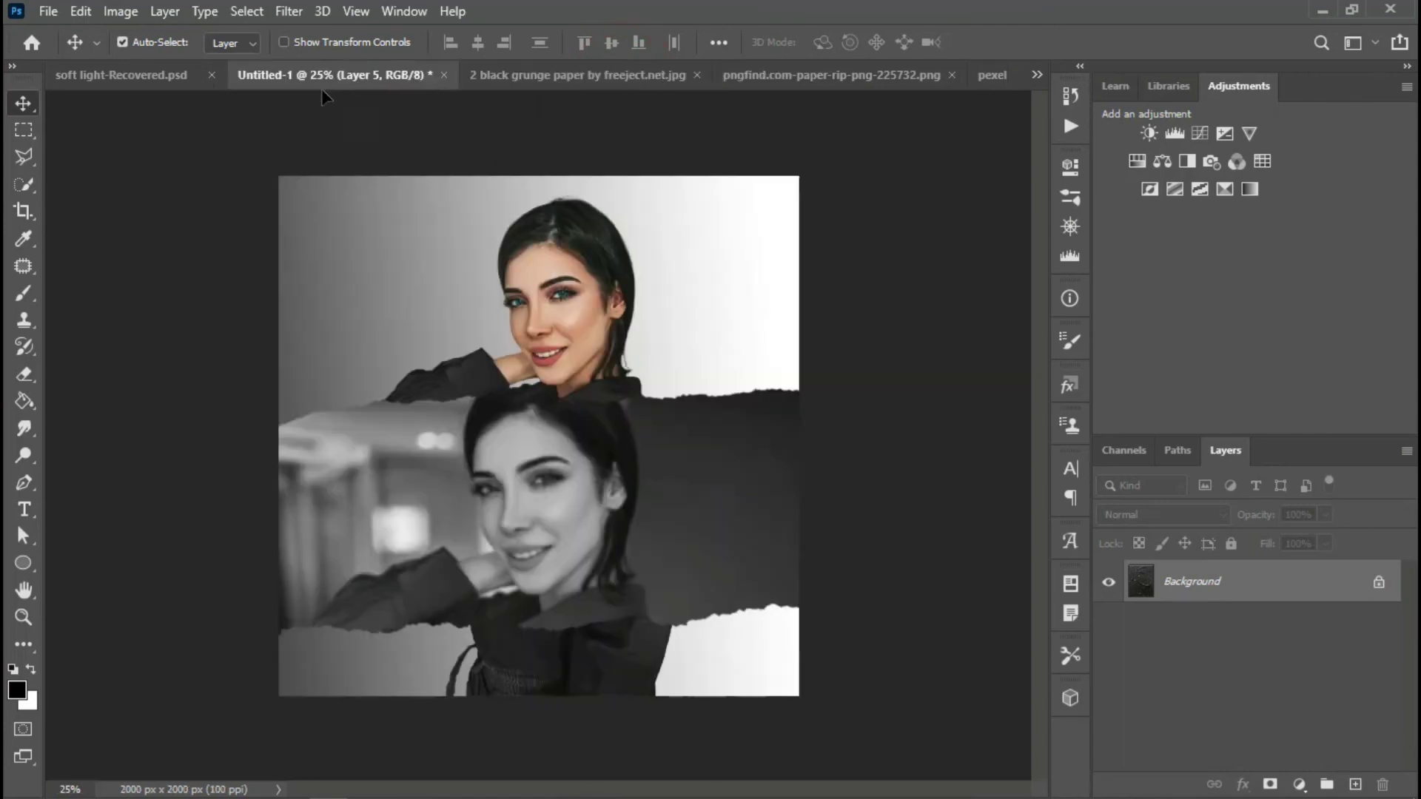
{"action": "left_click_drag", "start_coordinate": [540, 415], "coordinate": [544, 416]}
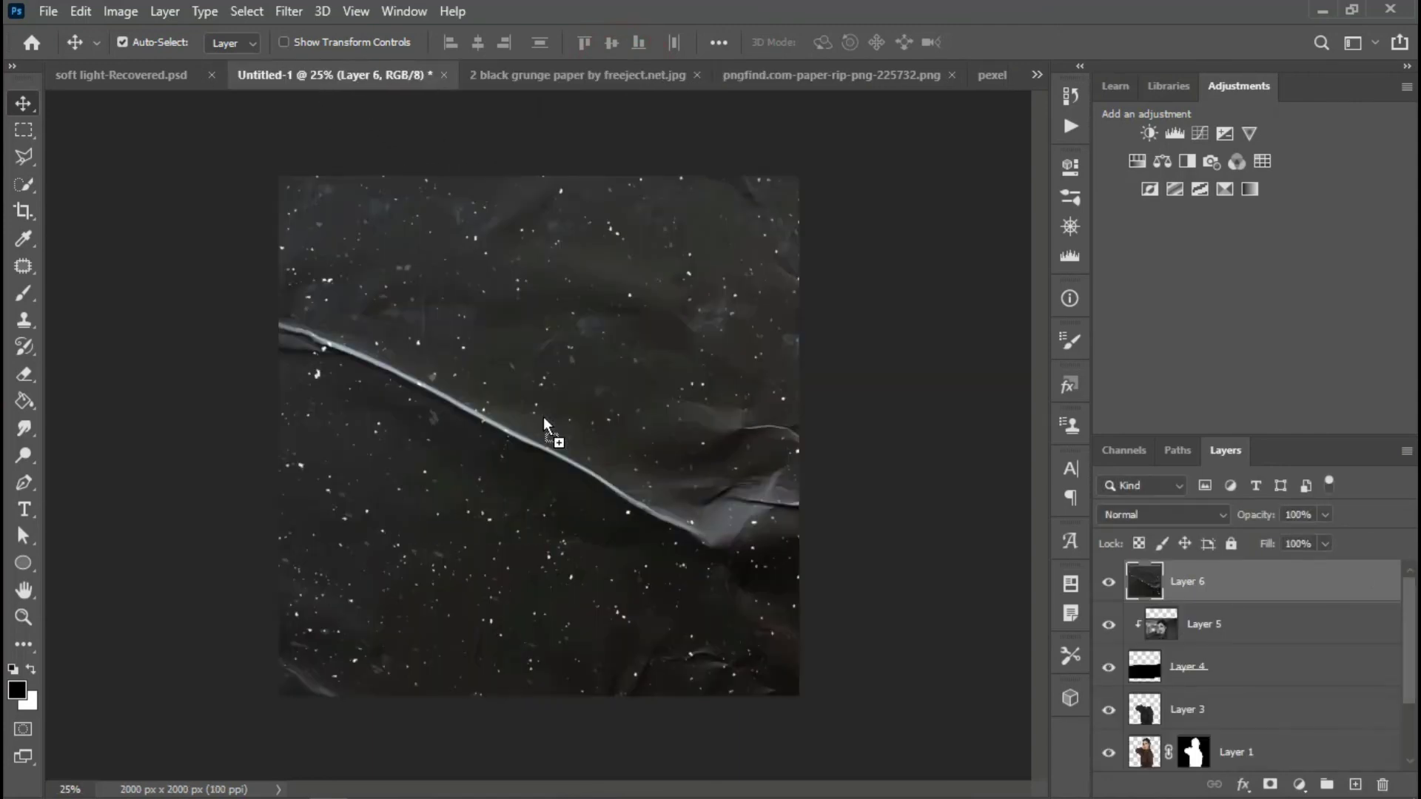
Step: Scale the grunge paper texture down to fit the canvas and set its blend mode to Soft Light
{"action": "key", "text": "ctrl+t"}
{"action": "left_click_drag", "start_coordinate": [149, 416], "coordinate": [273, 442]}
{"action": "left_click_drag", "start_coordinate": [939, 417], "coordinate": [804, 429]}
{"action": "left_click_drag", "start_coordinate": [641, 311], "coordinate": [638, 424]}
{"action": "left_click", "coordinate": [1035, 43]}
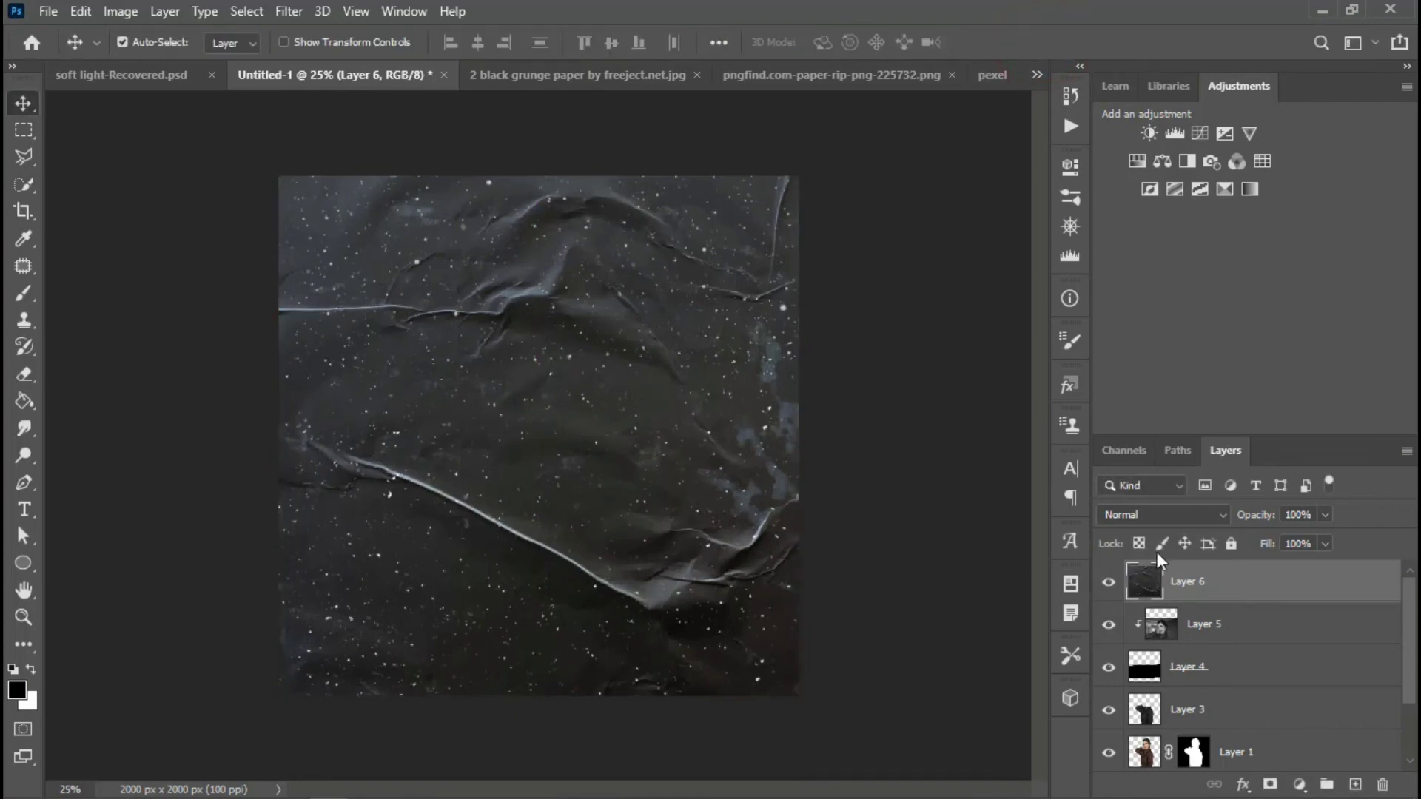
{"action": "left_click", "coordinate": [1211, 516]}
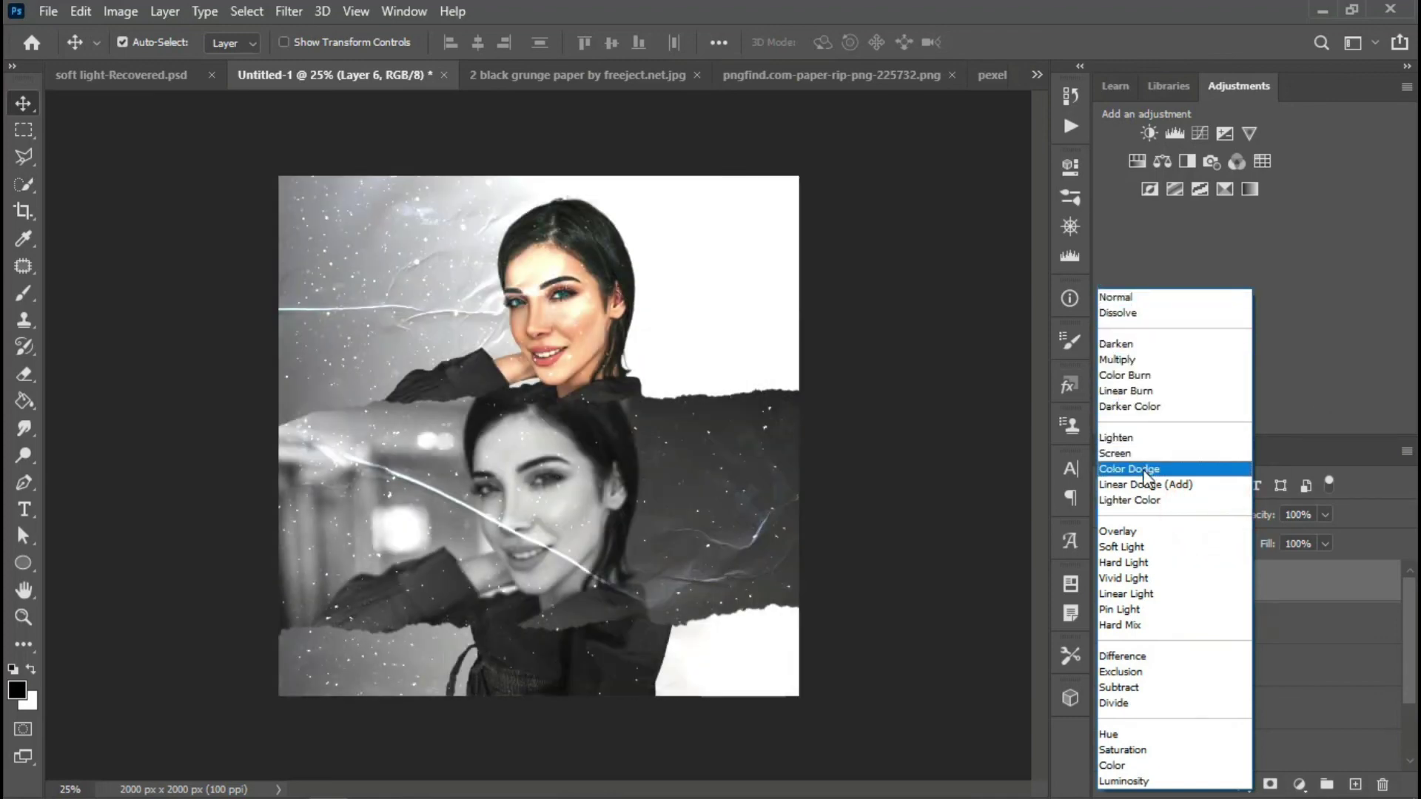
{"action": "left_click", "coordinate": [1145, 547]}
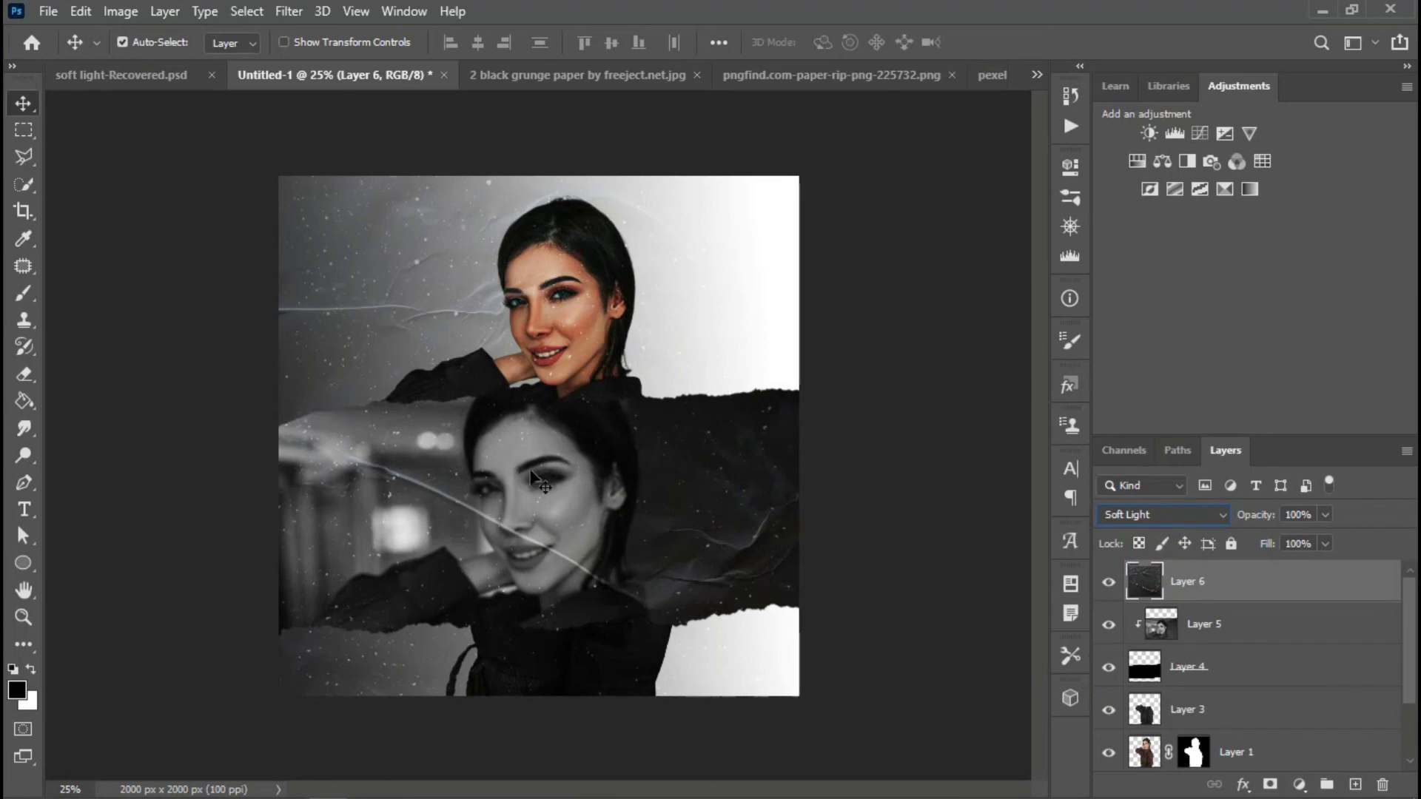
Step: Add the text "Soft light" near the torn strip's upper edge and color it white (ffffff)
{"action": "left_click", "coordinate": [24, 509]}
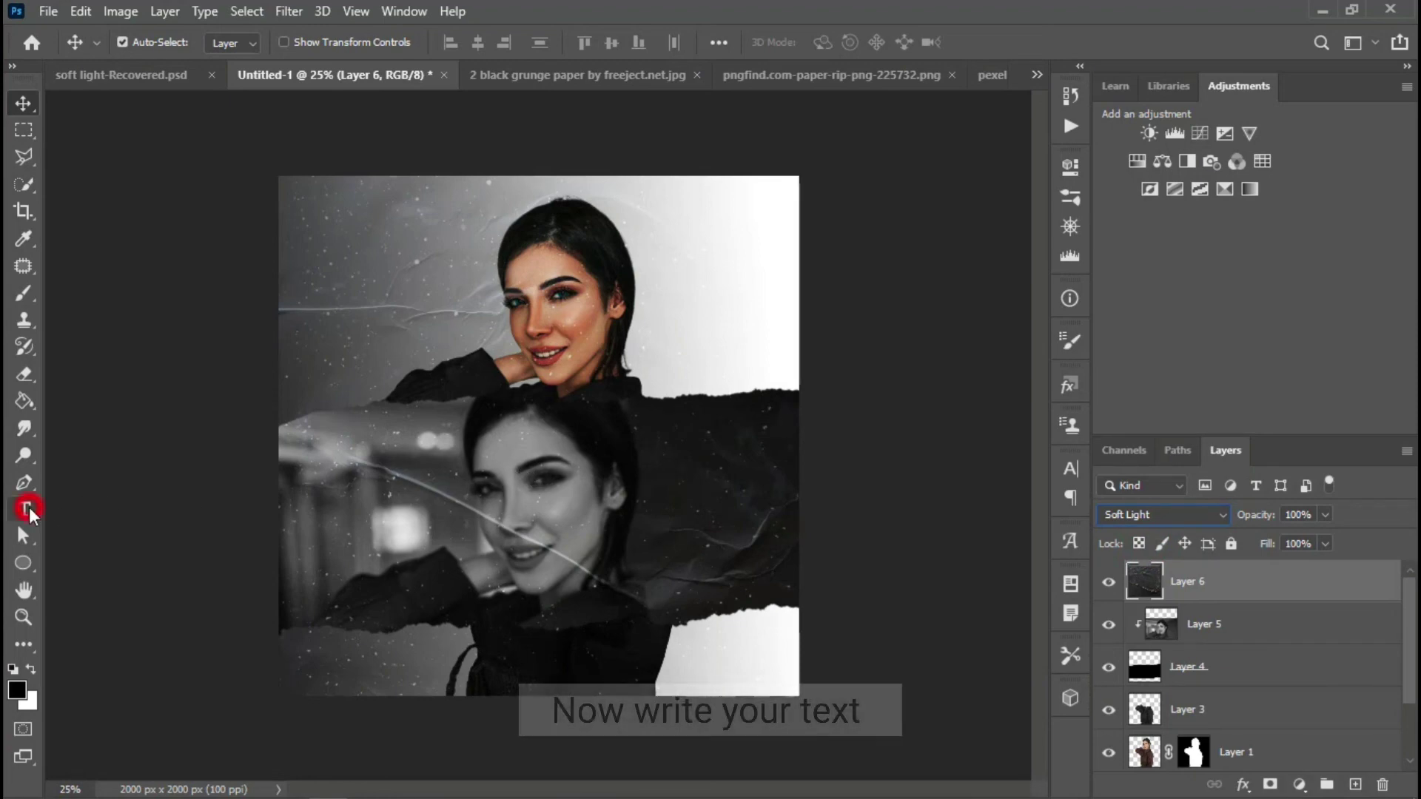
{"action": "left_click", "coordinate": [482, 412]}
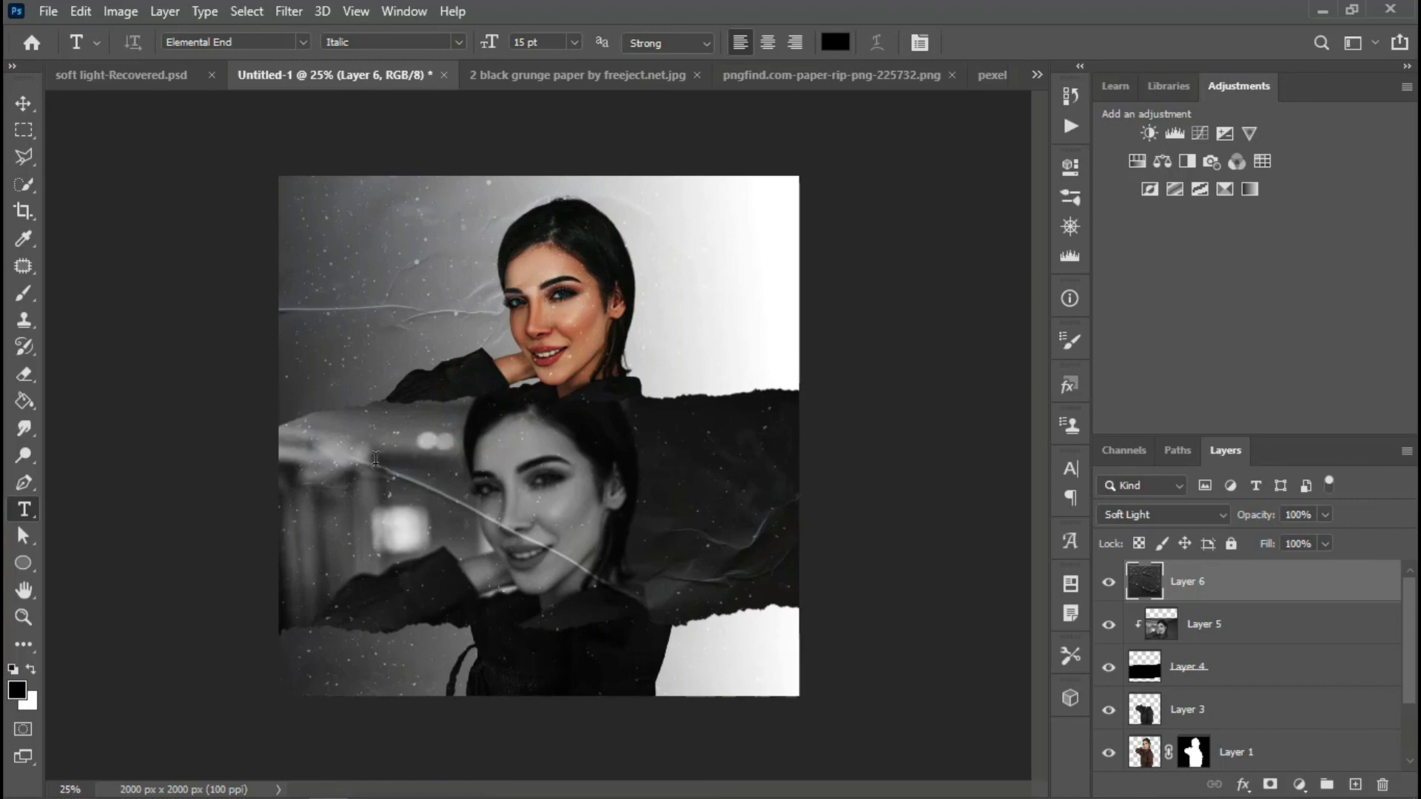
{"action": "left_click", "coordinate": [482, 409]}
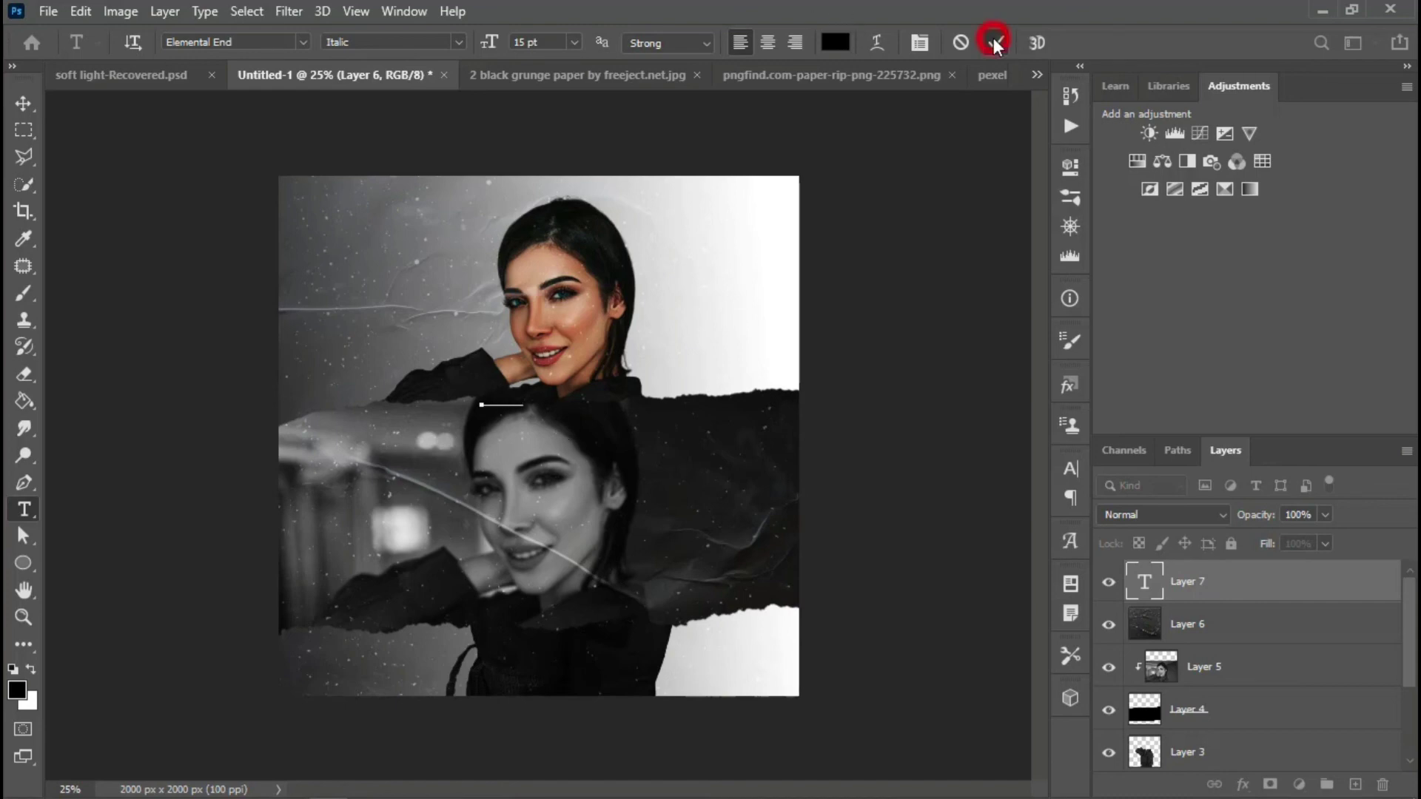
{"action": "left_click", "coordinate": [1066, 471]}
{"action": "left_click", "coordinate": [1016, 589]}
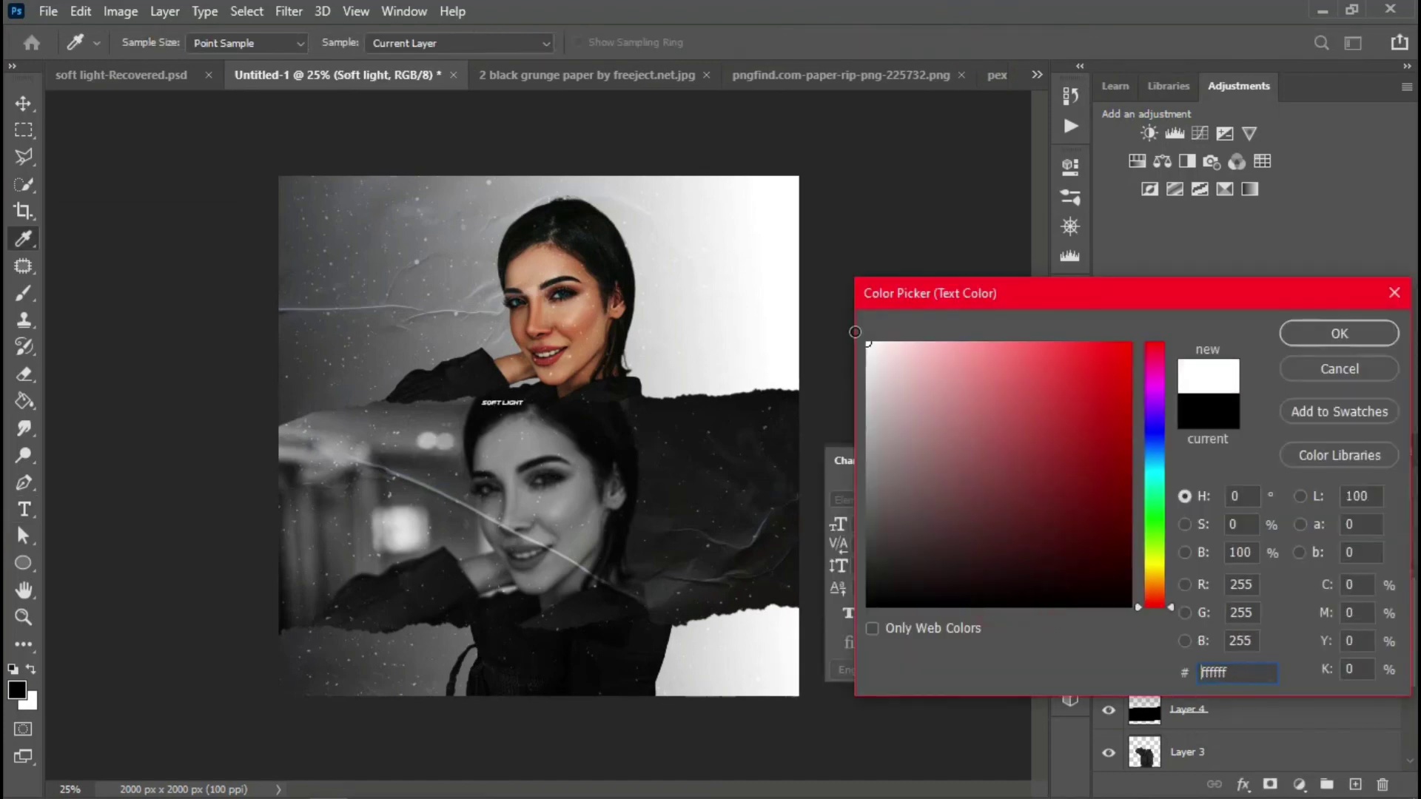
{"action": "left_click", "coordinate": [1332, 321]}
Step: Enlarge the "Soft light" text to about 785% and center it across the upper part of the torn strip
{"action": "key", "text": "ctrl+t"}
{"action": "left_click", "coordinate": [524, 410]}
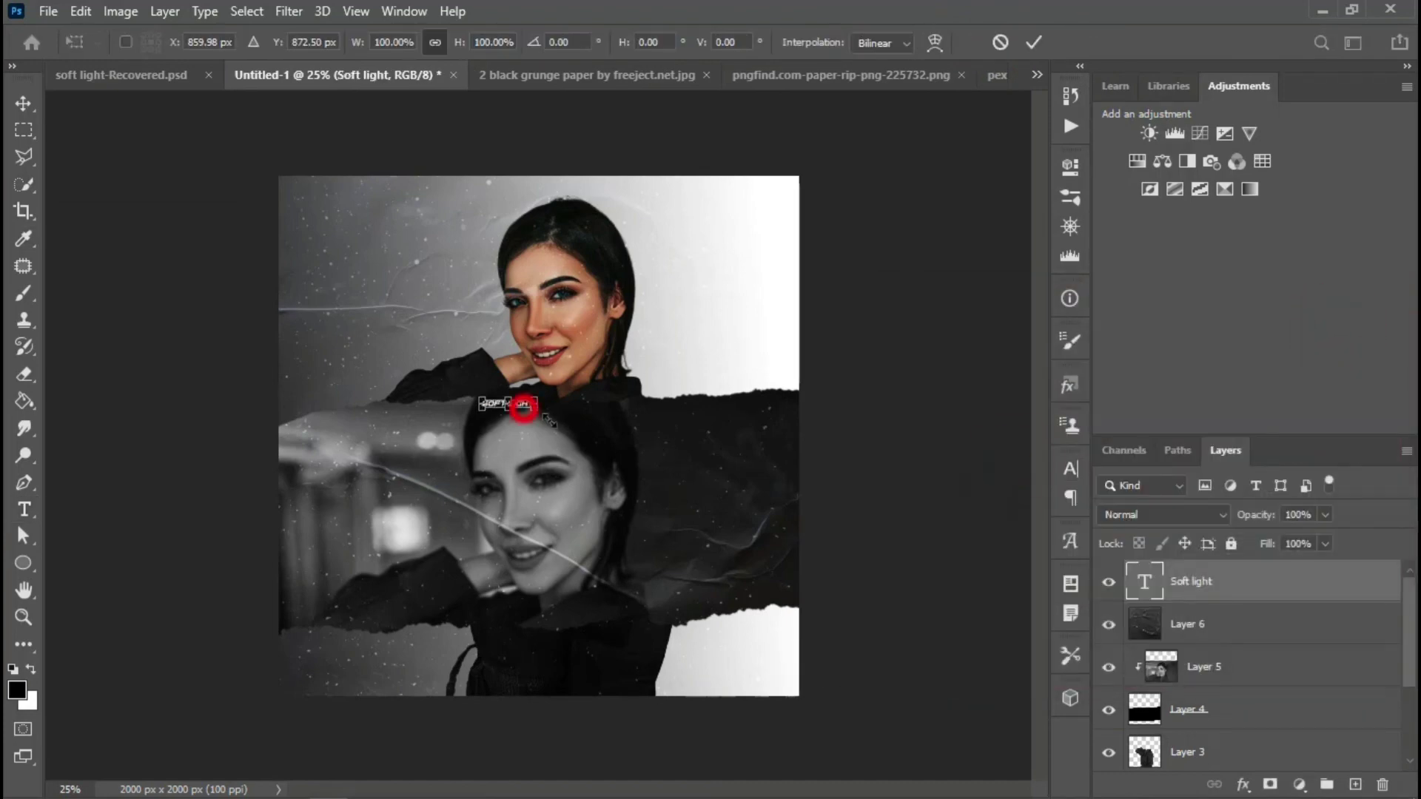
{"action": "left_click_drag", "start_coordinate": [549, 420], "coordinate": [795, 442]}
{"action": "left_click_drag", "start_coordinate": [643, 434], "coordinate": [534, 446]}
{"action": "left_click", "coordinate": [1033, 42]}
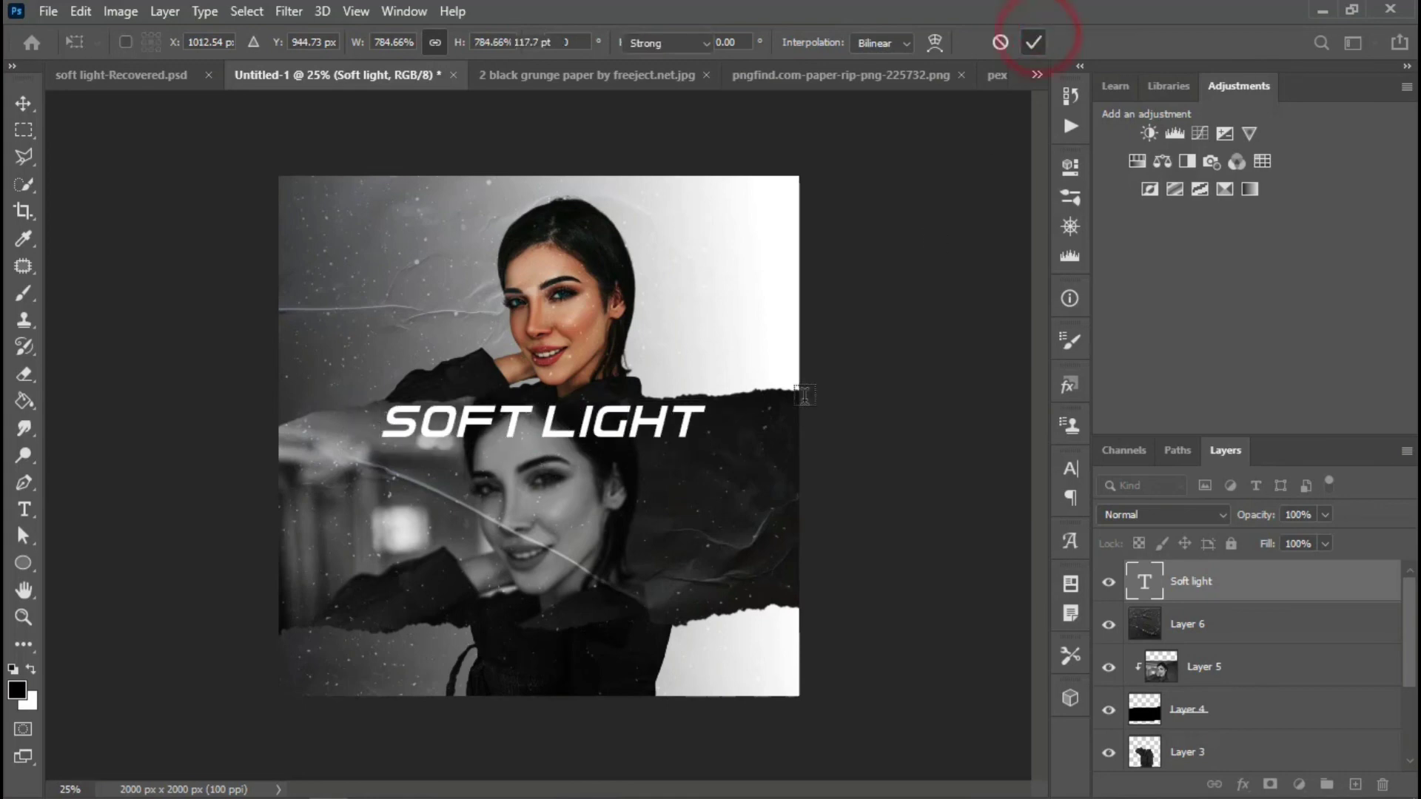
Step: Add the white text "EFFECT", enlarge it to about 41.3 pt and place it directly below the title, aligned with its left edge
{"action": "left_click", "coordinate": [406, 497]}
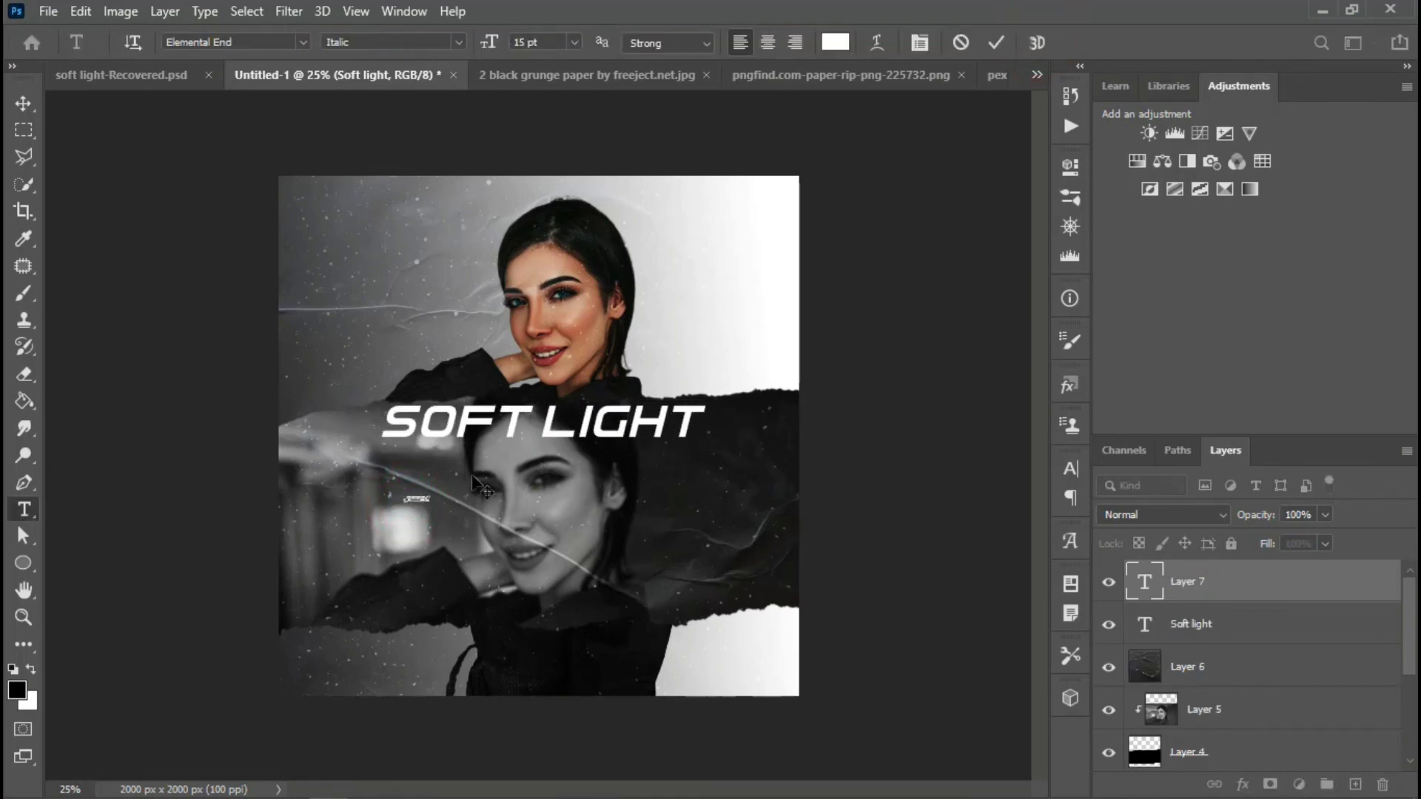
{"action": "type", "text": "poster"}
{"action": "left_click", "coordinate": [998, 46]}
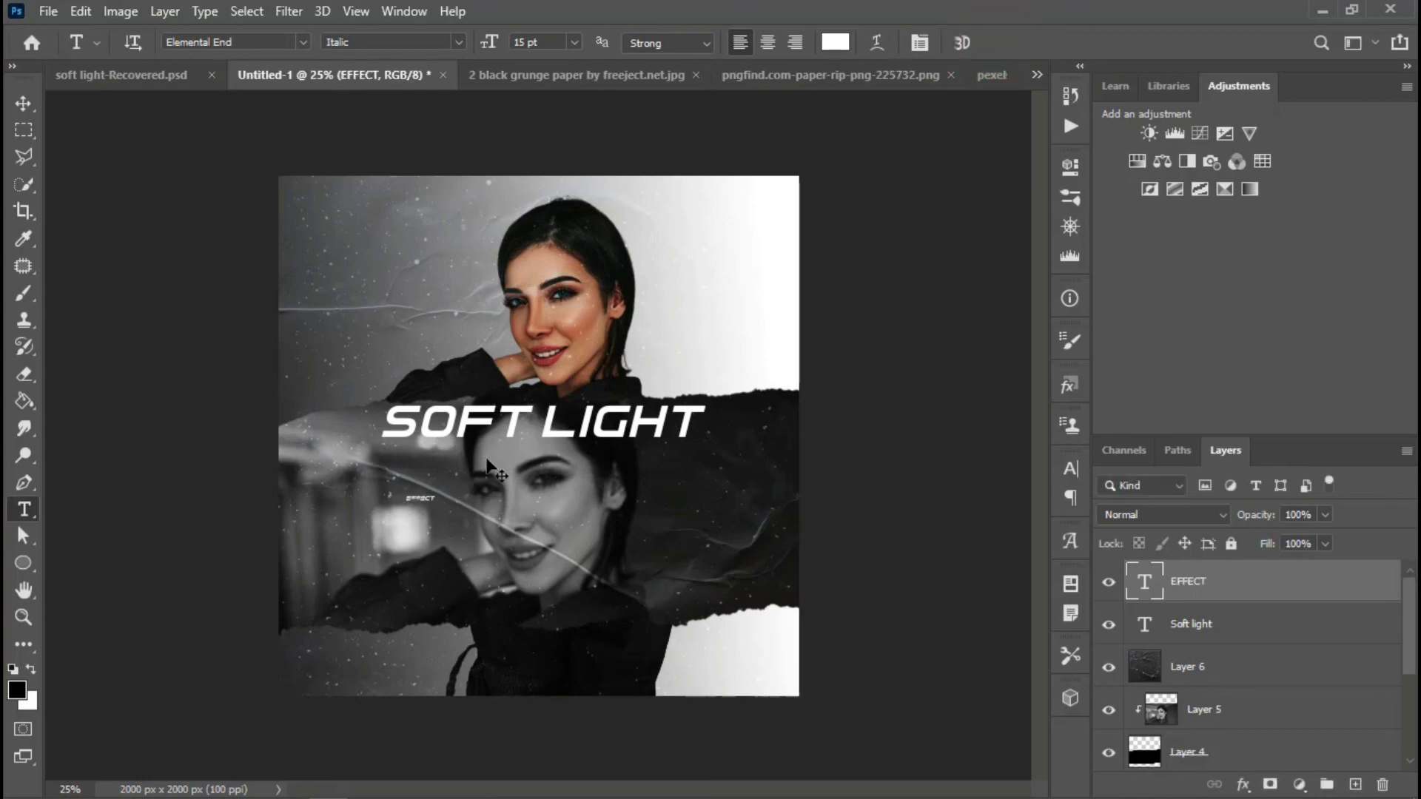
{"action": "key", "text": "ctrl+t"}
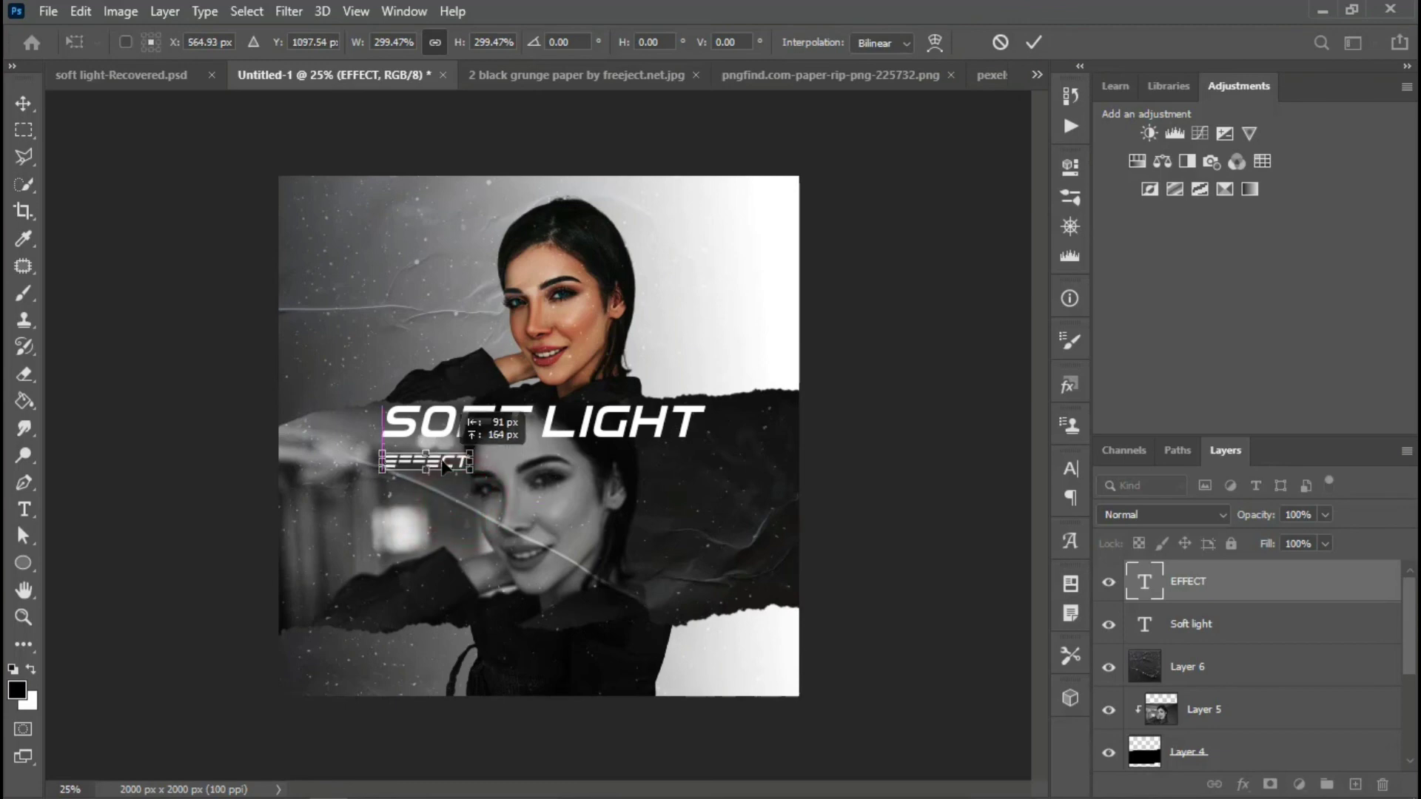
{"action": "left_click", "coordinate": [1034, 49]}
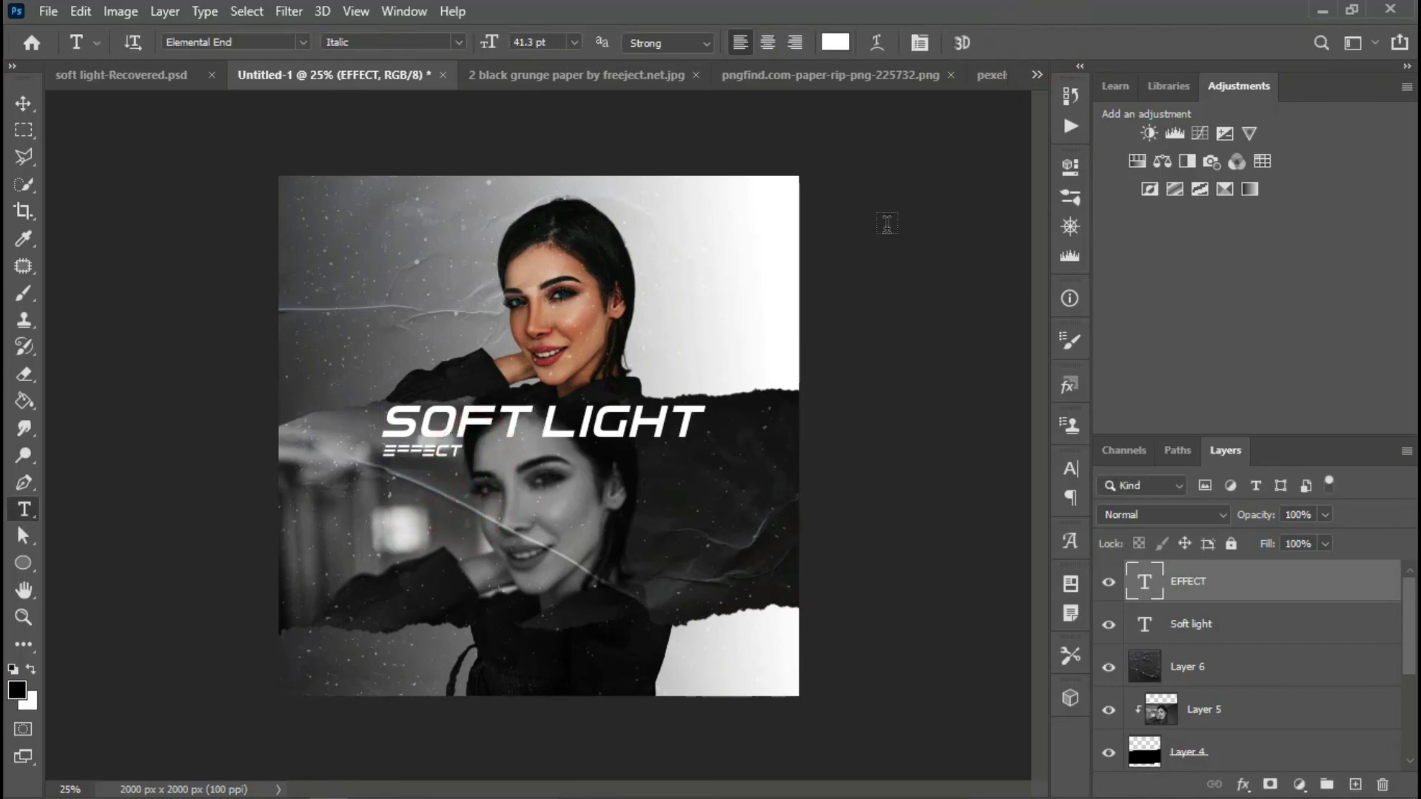
{"action": "key", "text": "v"}
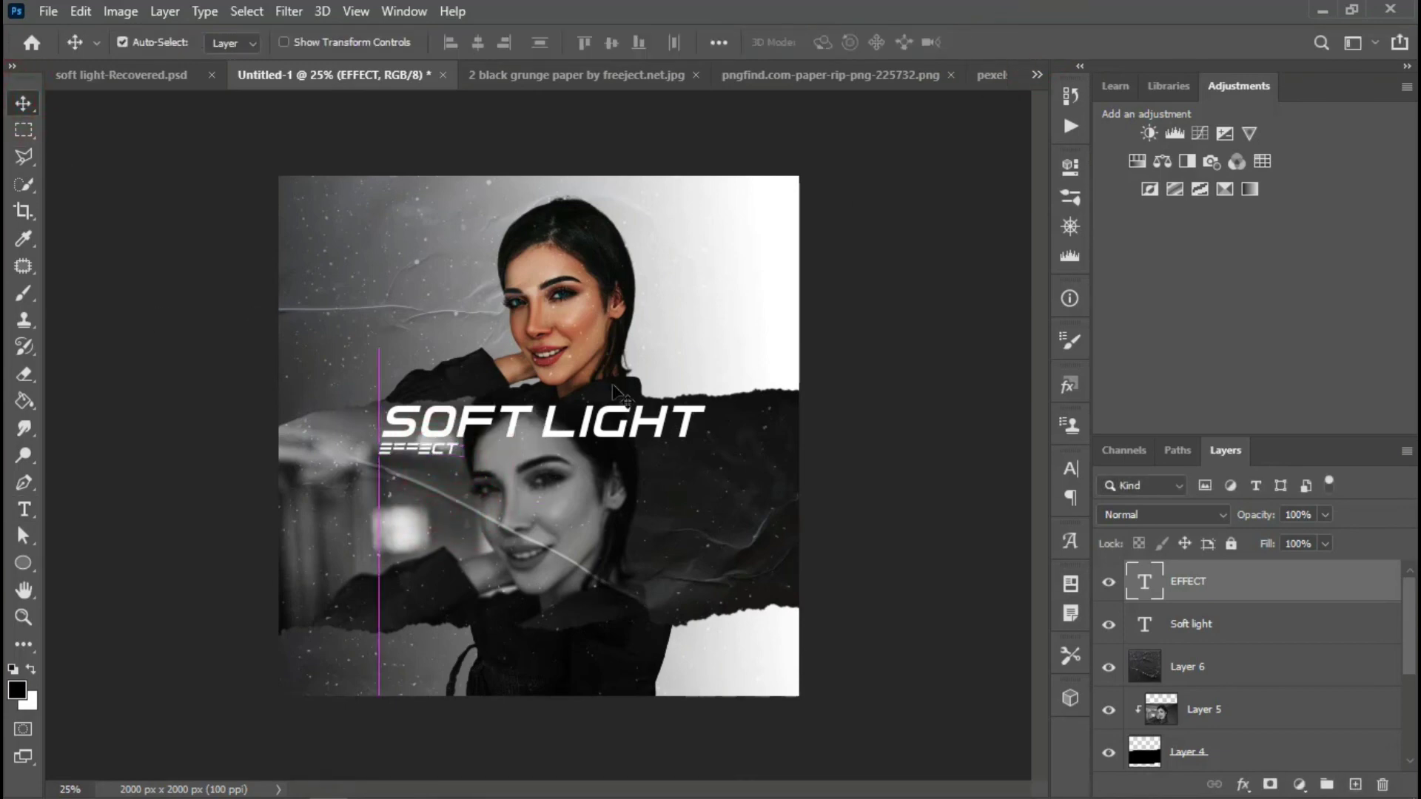